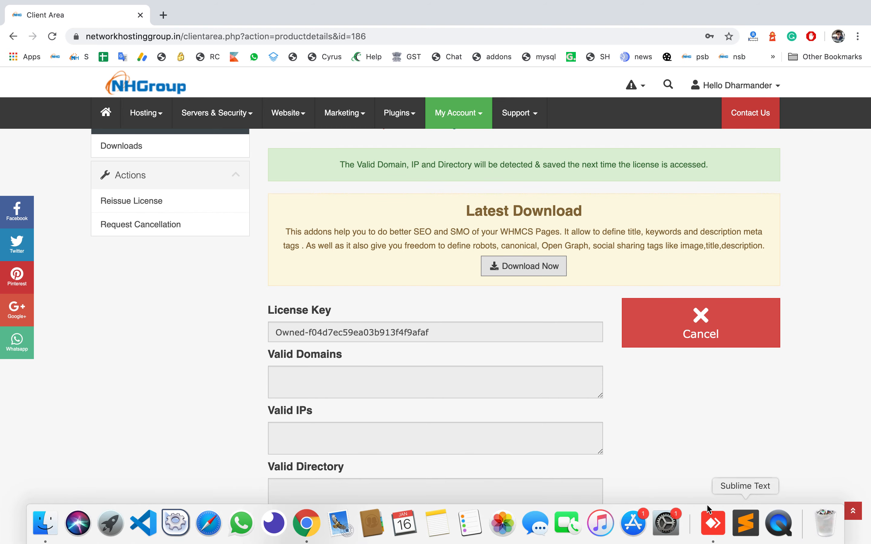
Step: Switch to the desktop, unzip SEO SMO Manager.zip and open the resulting SEO SMO Manager folder
{"action": "key", "text": "ctrl+Left"}
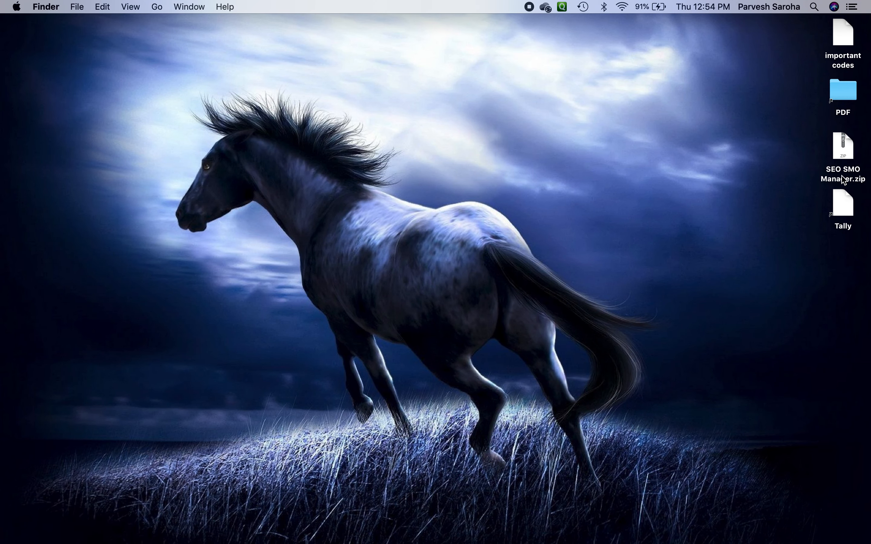
{"action": "double_click", "coordinate": [841, 151]}
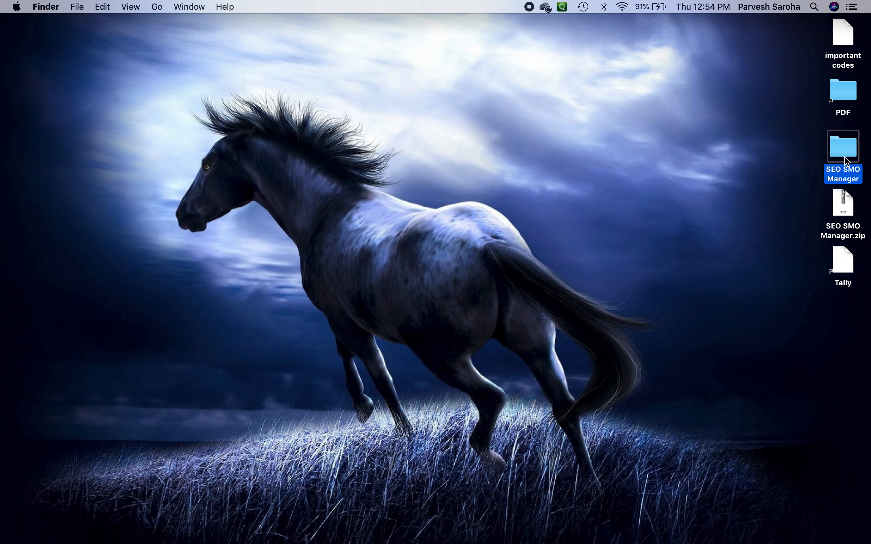
{"action": "double_click", "coordinate": [842, 151]}
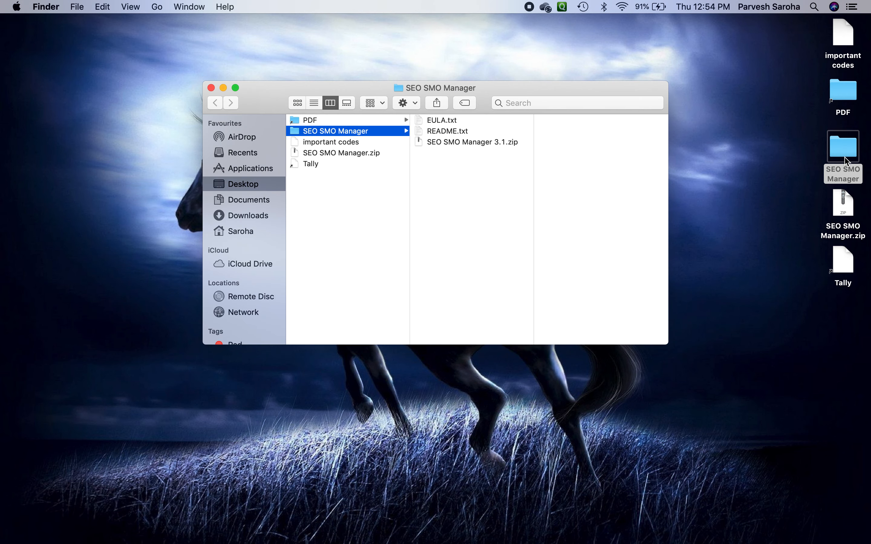
Step: Preview EULA.txt, README.txt and SEO SMO Manager 3.1.zip in the folder, then close the folder window
{"action": "left_click", "coordinate": [448, 122]}
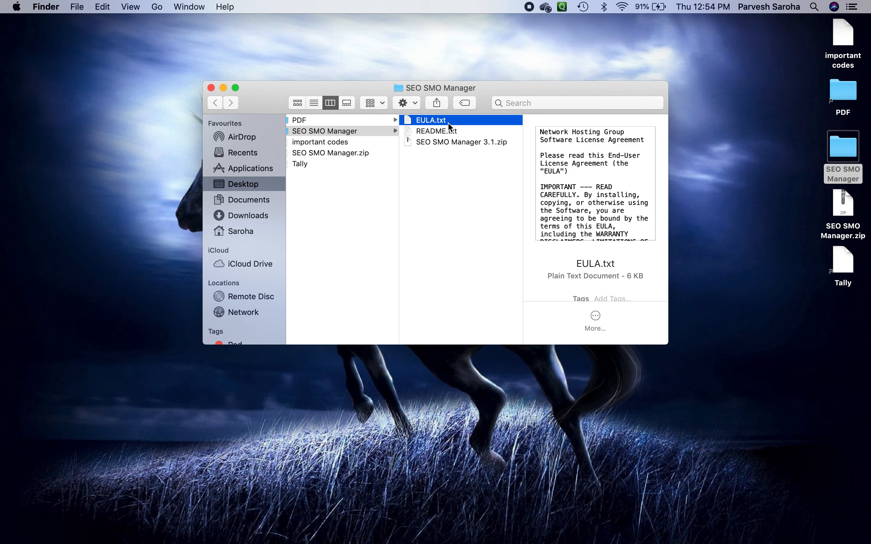
{"action": "left_click", "coordinate": [437, 131]}
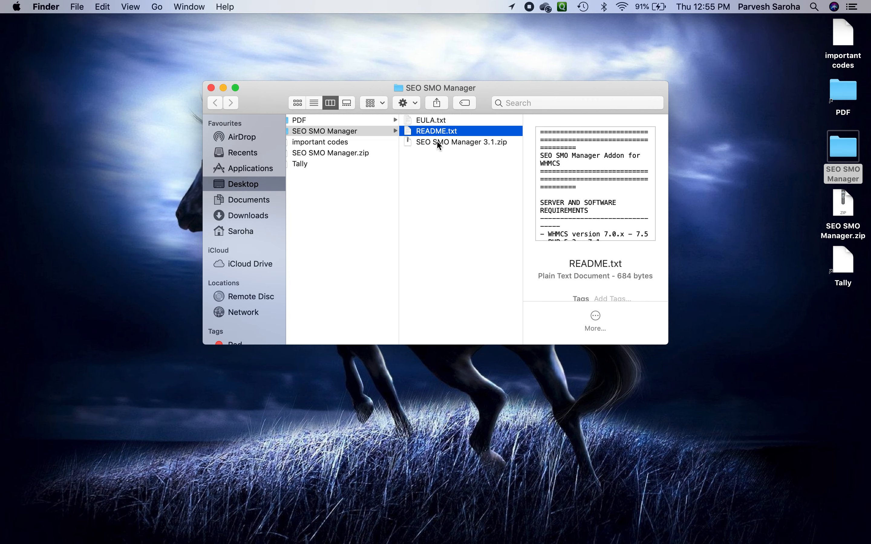
{"action": "left_click", "coordinate": [438, 143]}
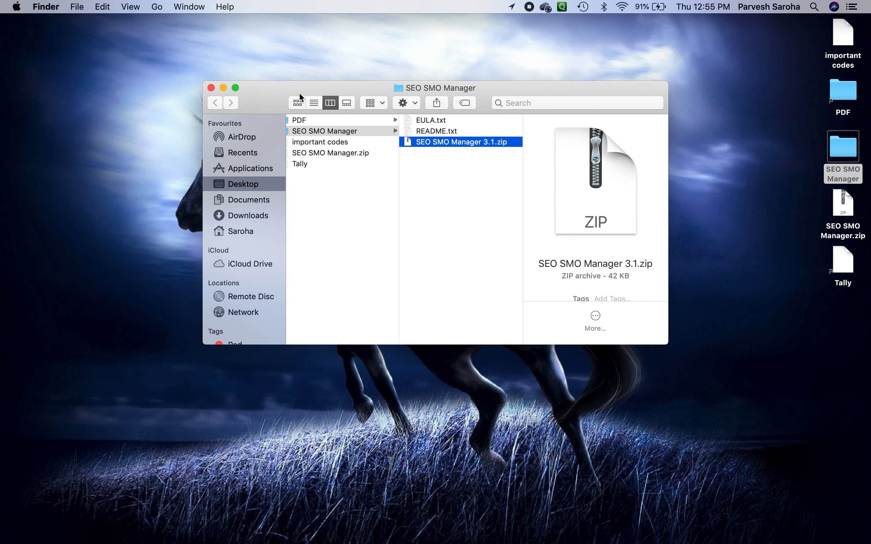
{"action": "left_click", "coordinate": [211, 88]}
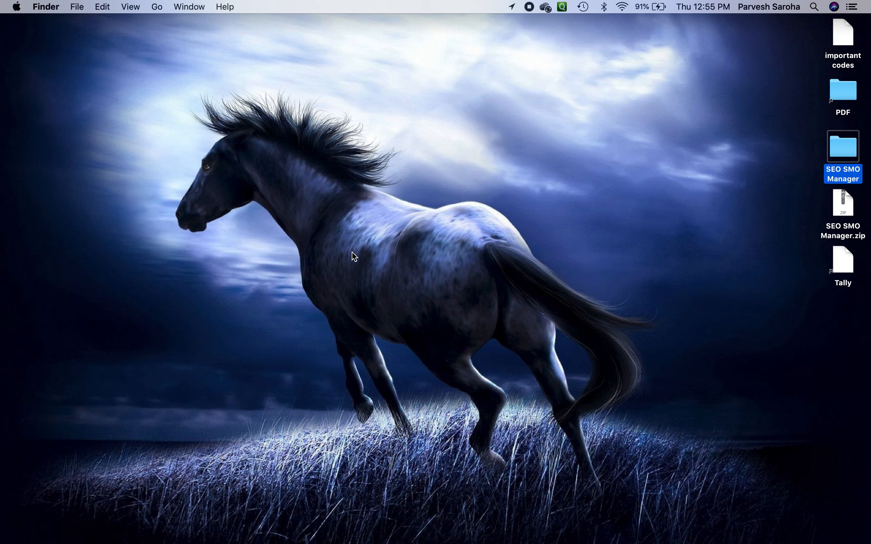
Step: Return to the browser, open a new tab and go to the cPanel login at dskain.com:2083
{"action": "key", "text": "super+Tab"}
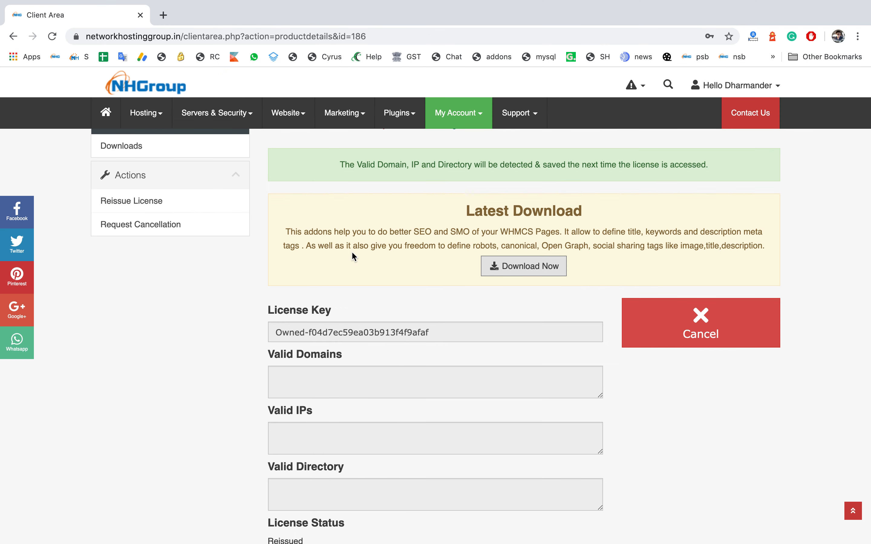
{"action": "left_click", "coordinate": [163, 15]}
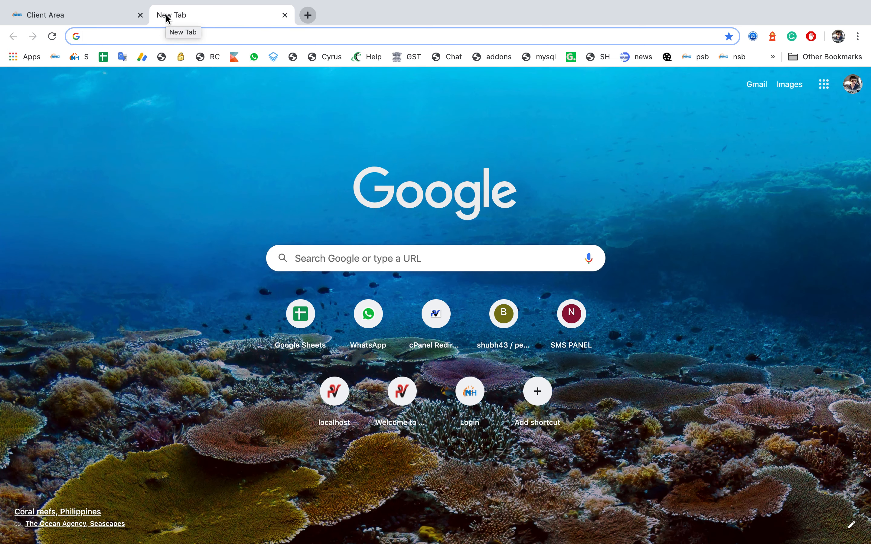
{"action": "type", "text": "dskain.com/"}
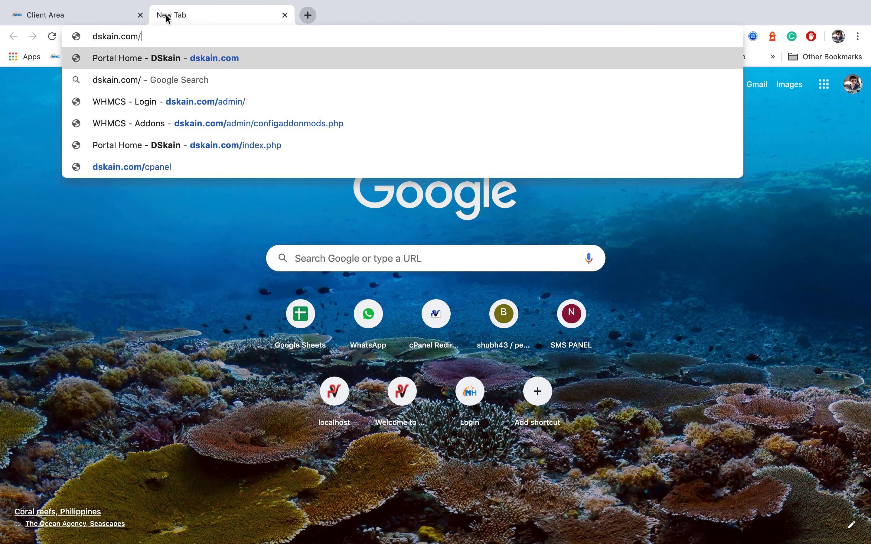
{"action": "type", "text": "cpanel"}
{"action": "key", "text": "BackSpace"}
{"action": "key", "text": "BackSpace"}
{"action": "key", "text": "BackSpace"}
{"action": "key", "text": "BackSpace"}
{"action": "key", "text": "BackSpace"}
{"action": "key", "text": "BackSpace"}
{"action": "key", "text": "BackSpace"}
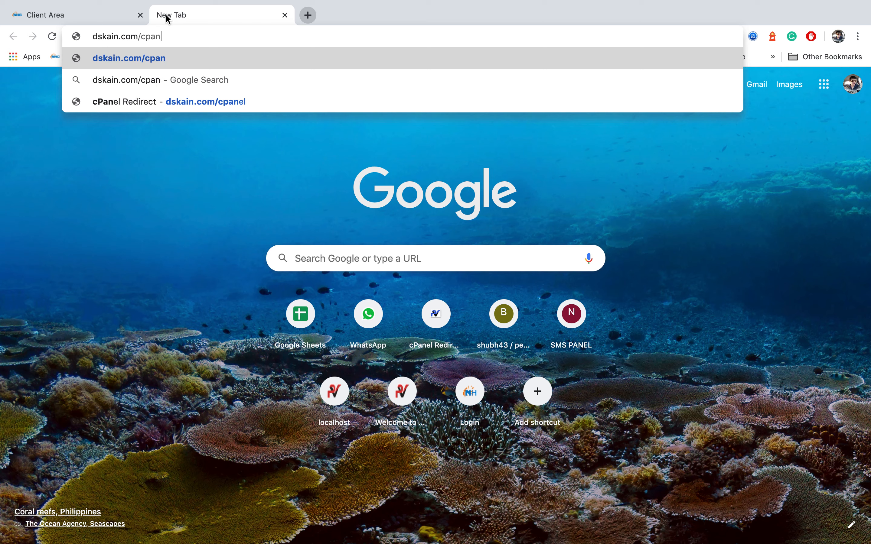
{"action": "type", "text": ":2083"}
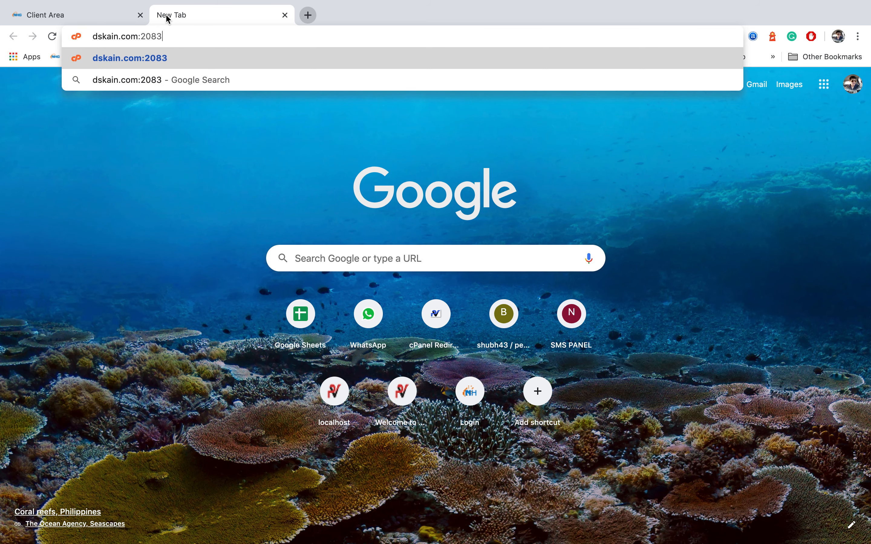
{"action": "key", "text": "Return"}
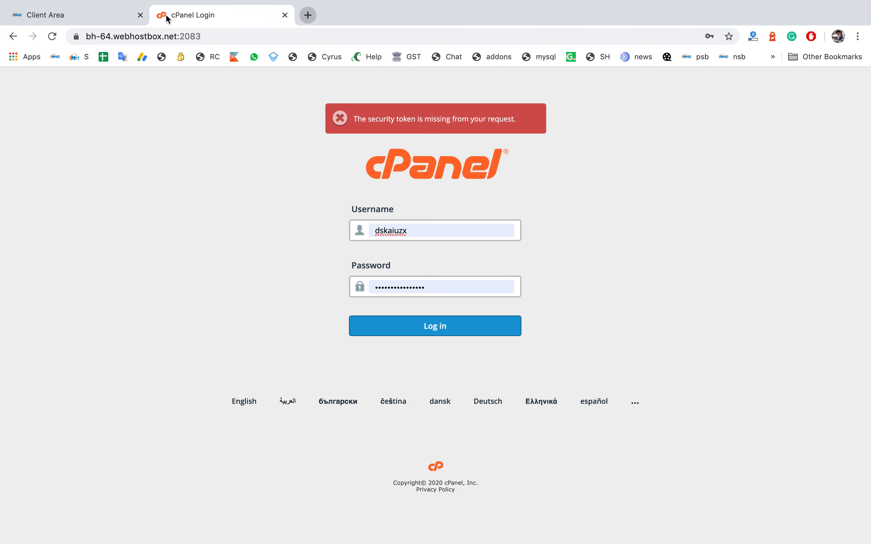
Step: Log in to cPanel with the saved credentials and open the File Manager
{"action": "left_click", "coordinate": [408, 325]}
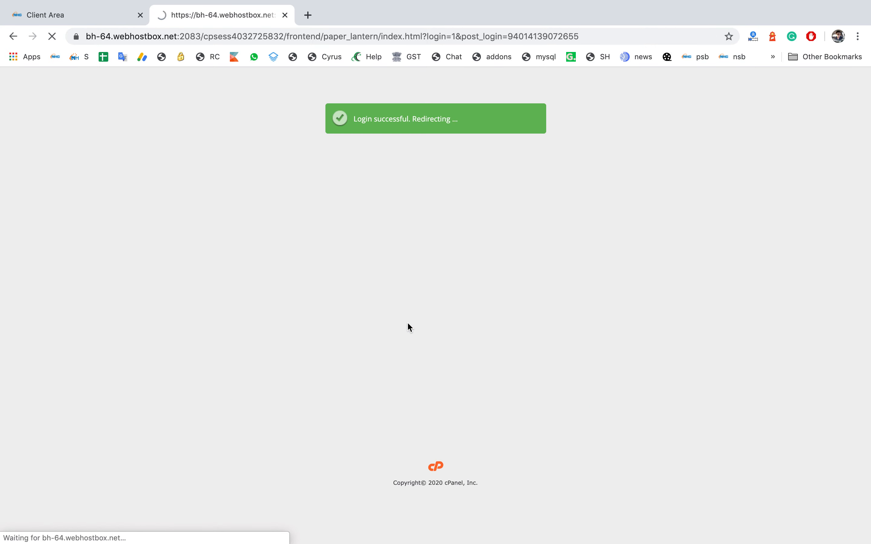
{"action": "scroll", "coordinate": [82, 390], "scroll_direction": "down", "scroll_amount": 3}
{"action": "scroll", "coordinate": [82, 391], "scroll_direction": "down", "scroll_amount": 5}
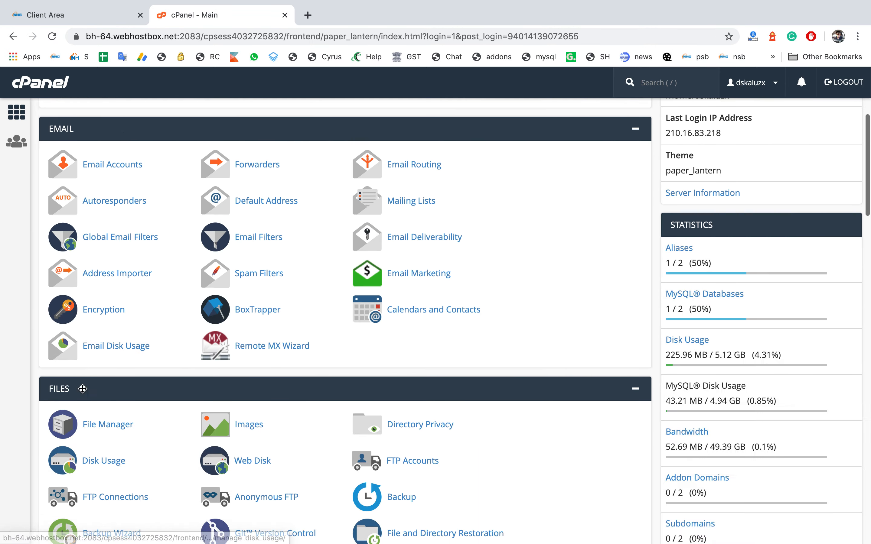
{"action": "left_click", "coordinate": [93, 411]}
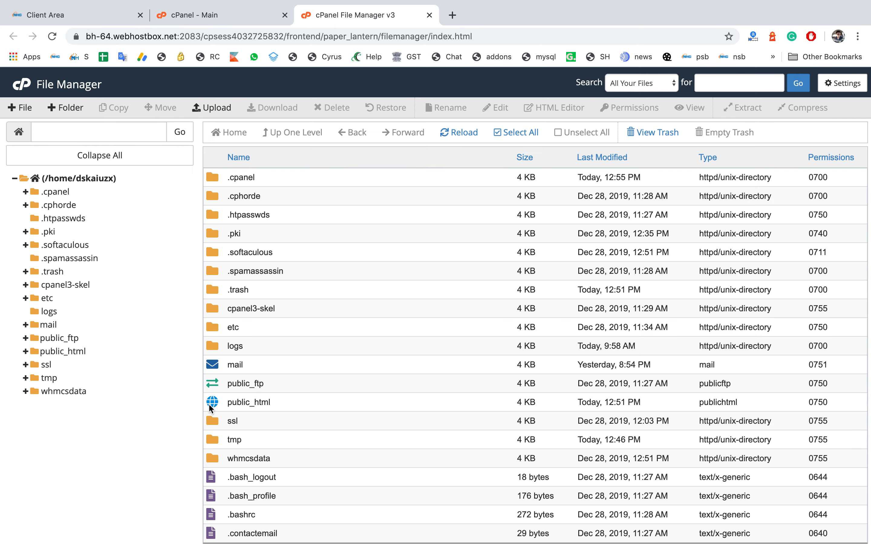
Step: Upload SEO SMO Manager 3.1.zip from the desktop's SEO SMO Manager folder into public_html
{"action": "double_click", "coordinate": [209, 404]}
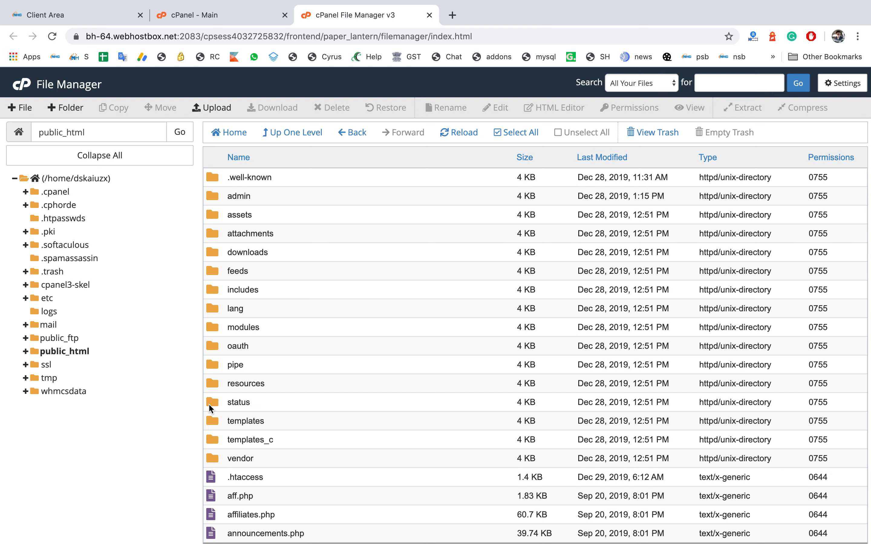
{"action": "scroll", "coordinate": [213, 324], "scroll_direction": "down", "scroll_amount": 3}
{"action": "scroll", "coordinate": [218, 218], "scroll_direction": "up", "scroll_amount": 2}
{"action": "left_click", "coordinate": [211, 107]}
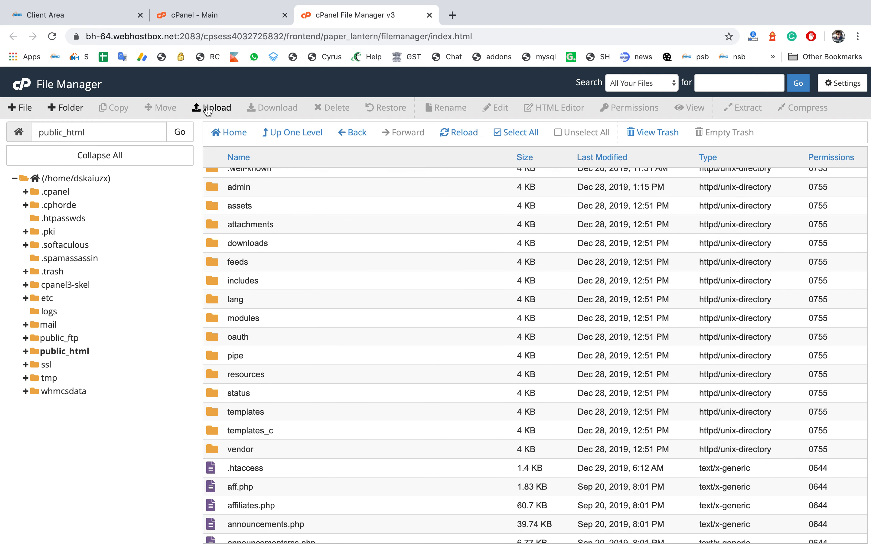
{"action": "left_click", "coordinate": [107, 192]}
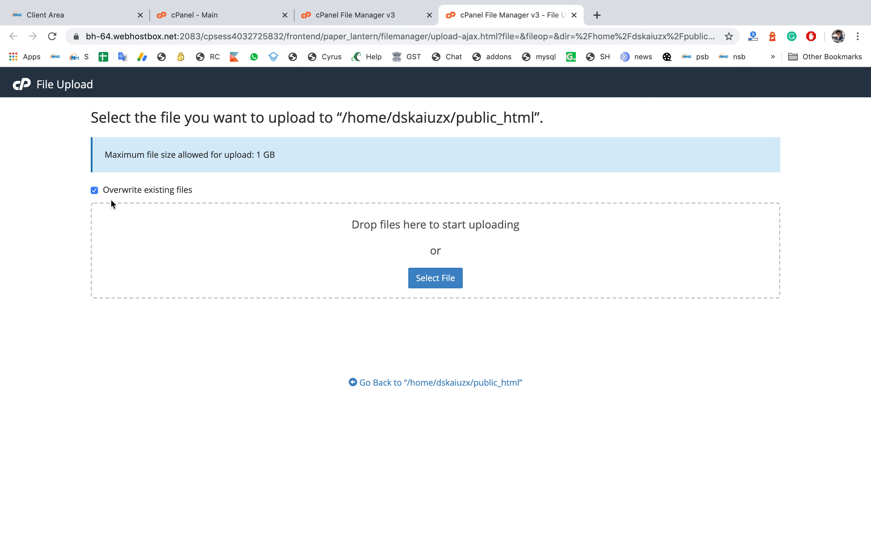
{"action": "left_click", "coordinate": [428, 282]}
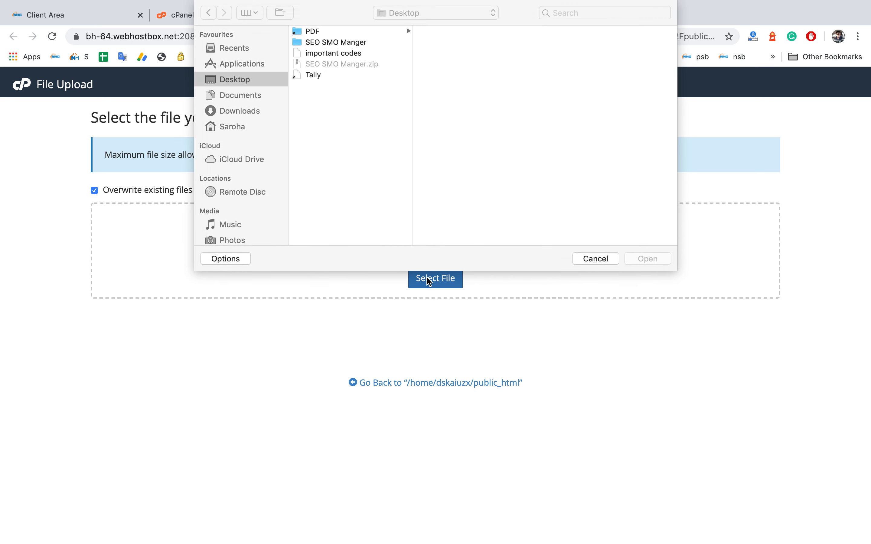
{"action": "left_click", "coordinate": [320, 42]}
{"action": "left_click", "coordinate": [451, 52]}
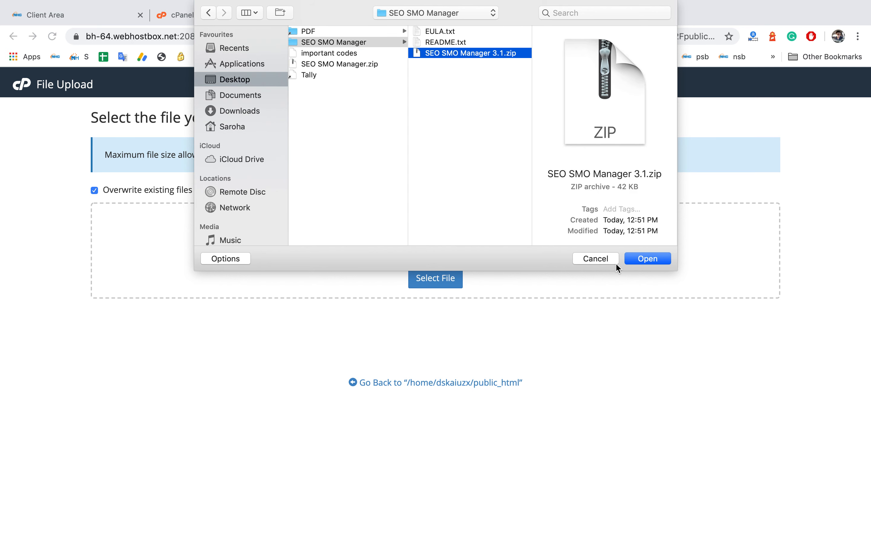
{"action": "left_click", "coordinate": [631, 259]}
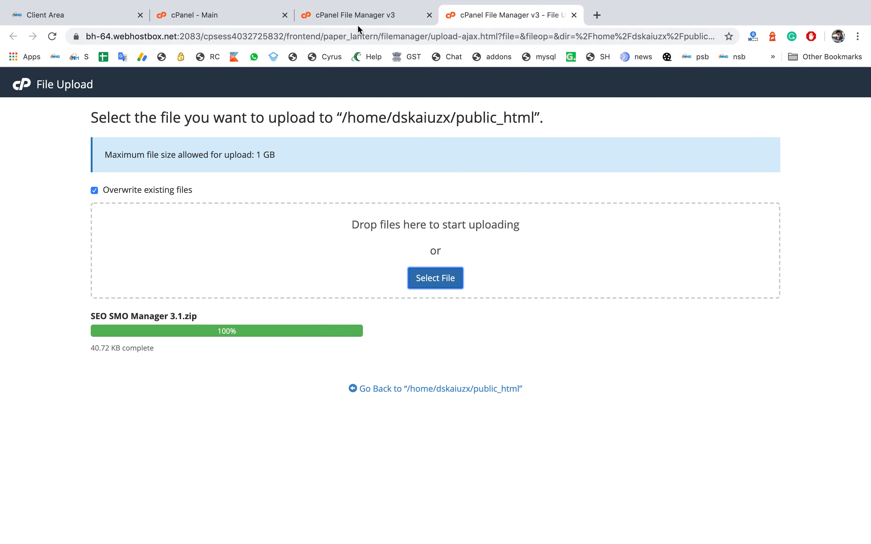
Step: Reload public_html in the File Manager and extract SEO SMO Manager 3.1.zip into /public_html
{"action": "left_click", "coordinate": [367, 15]}
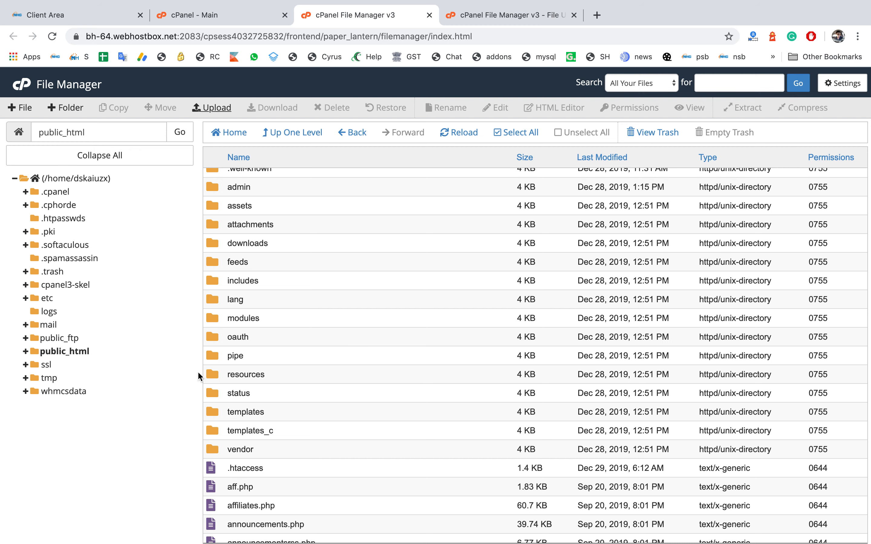
{"action": "left_click", "coordinate": [458, 133]}
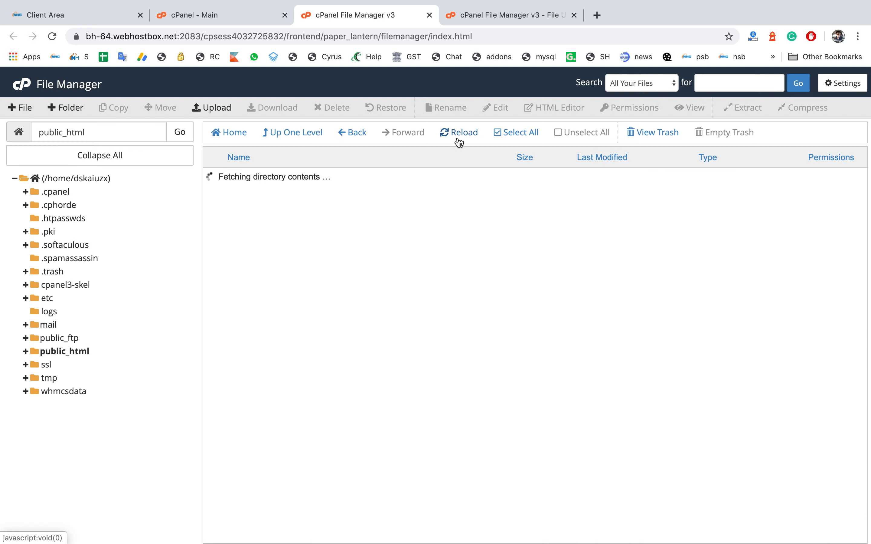
{"action": "scroll", "coordinate": [388, 315], "scroll_direction": "down", "scroll_amount": 15}
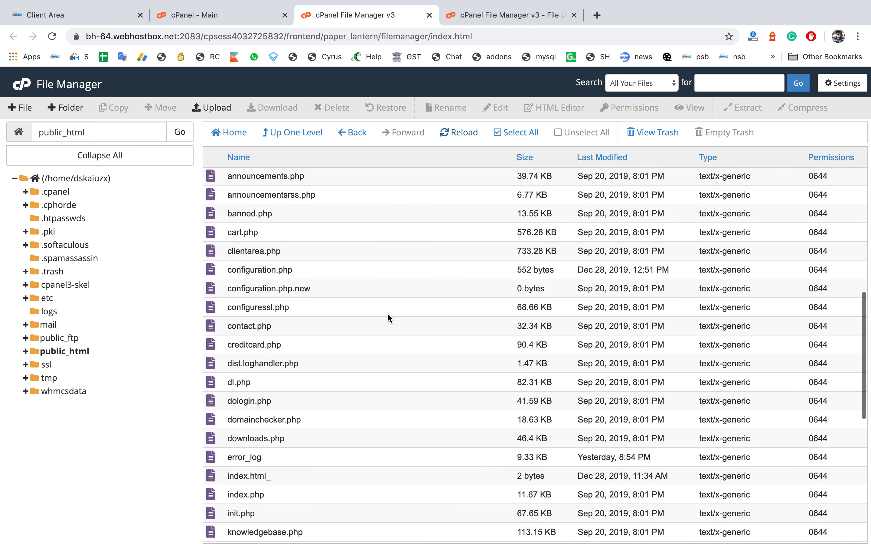
{"action": "scroll", "coordinate": [387, 313], "scroll_direction": "down", "scroll_amount": 3}
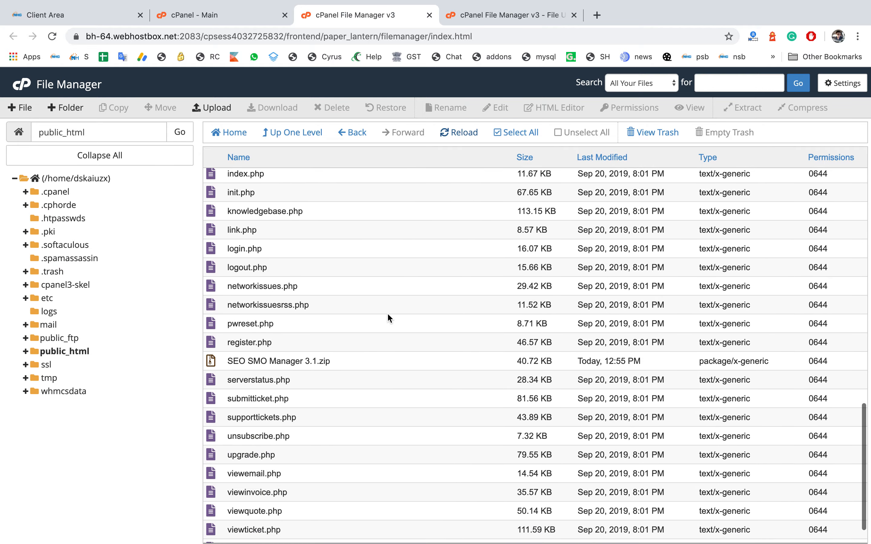
{"action": "left_click", "coordinate": [334, 364]}
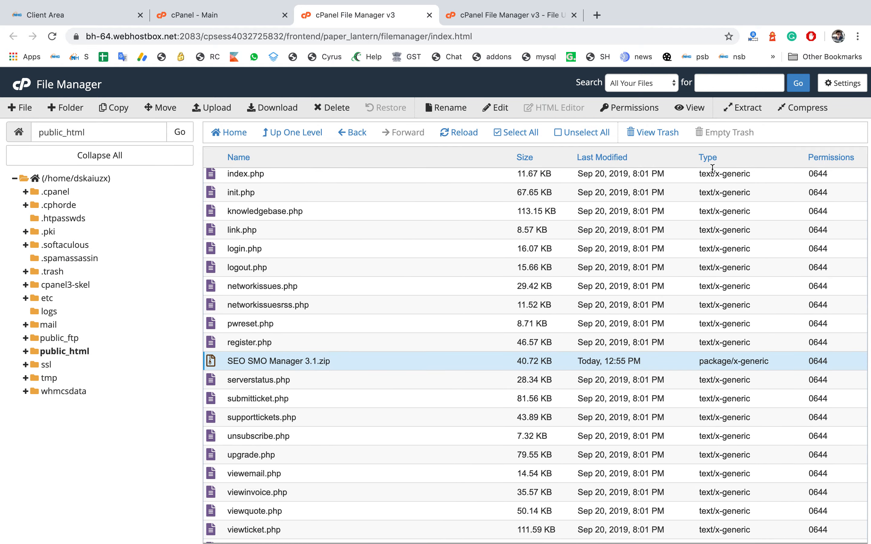
{"action": "left_click", "coordinate": [799, 108]}
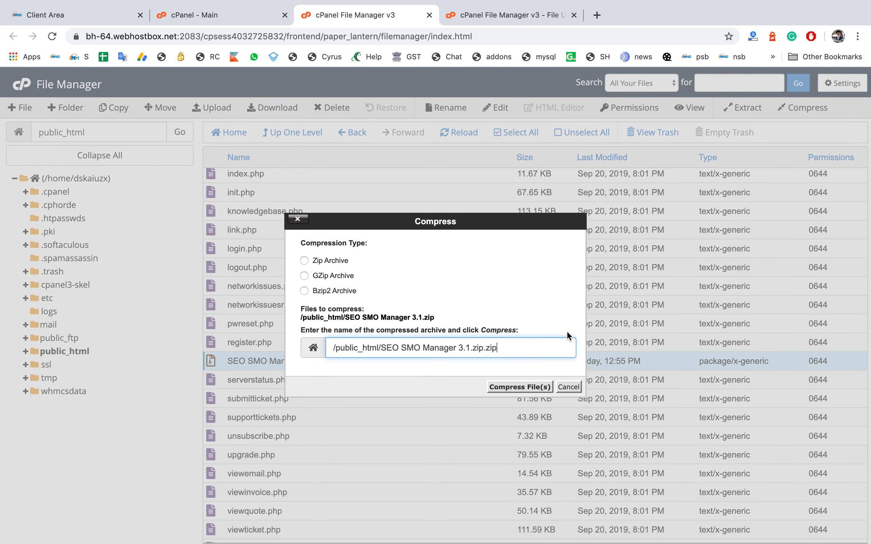
{"action": "left_click", "coordinate": [575, 385]}
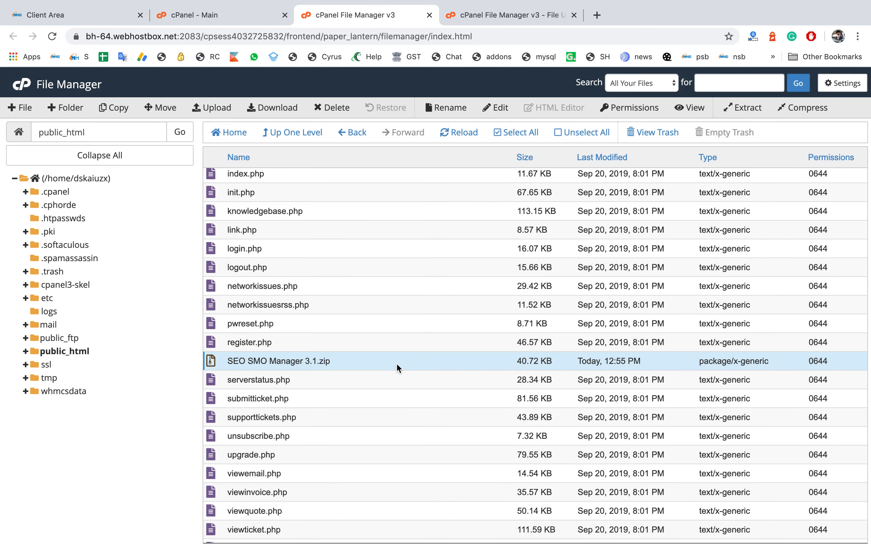
{"action": "right_click", "coordinate": [393, 363]}
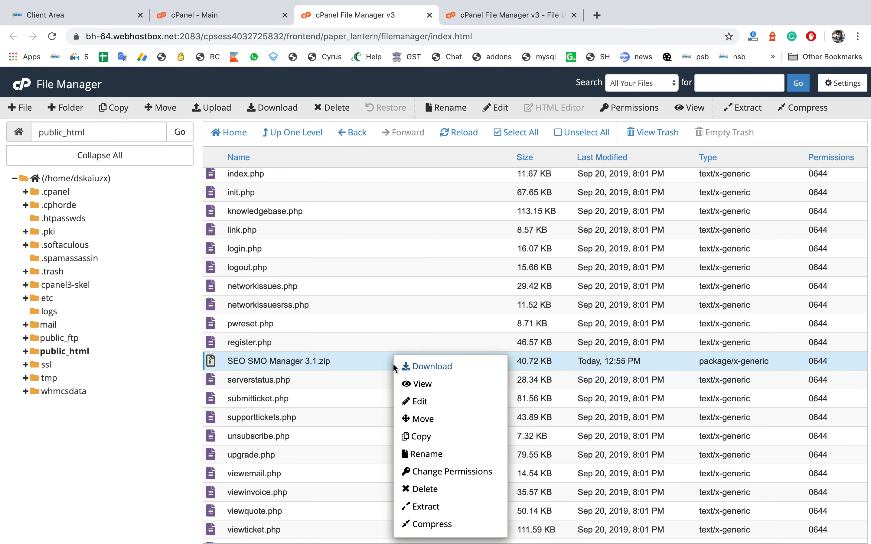
{"action": "left_click", "coordinate": [423, 507]}
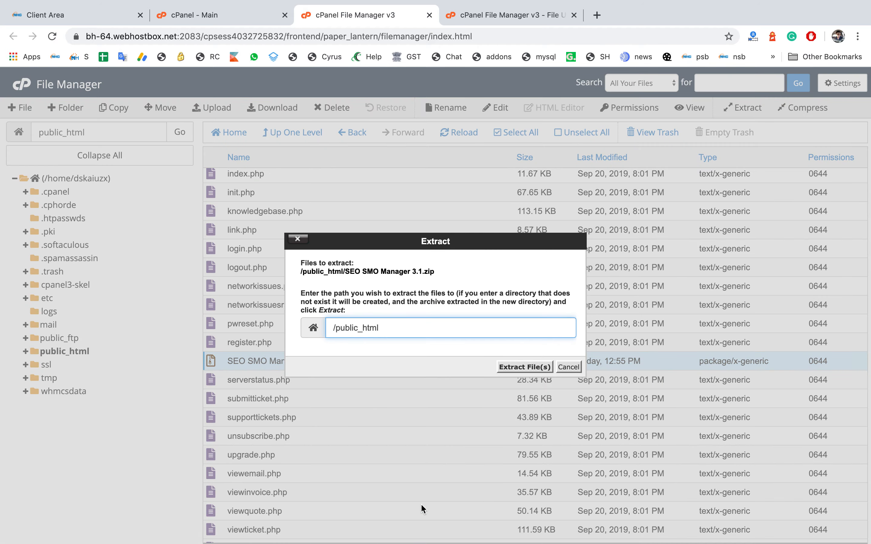
{"action": "key", "text": "Return"}
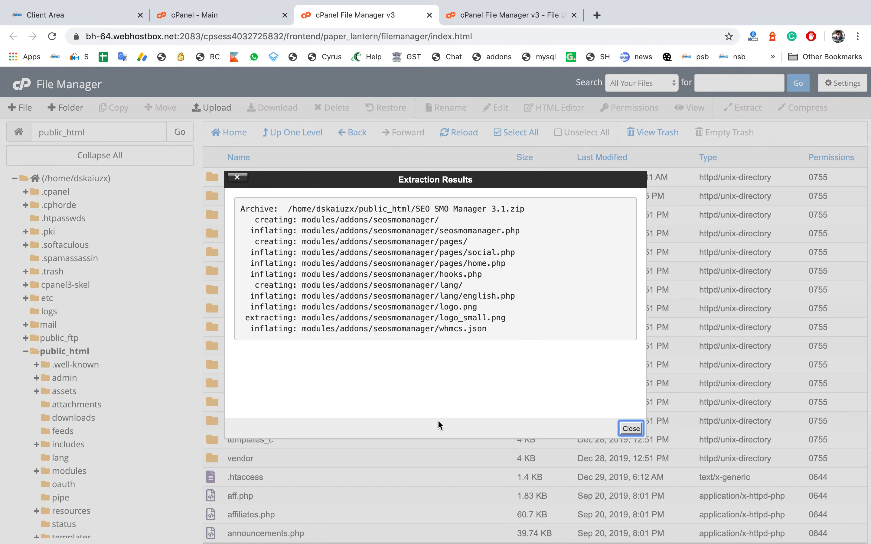
{"action": "left_click", "coordinate": [634, 430]}
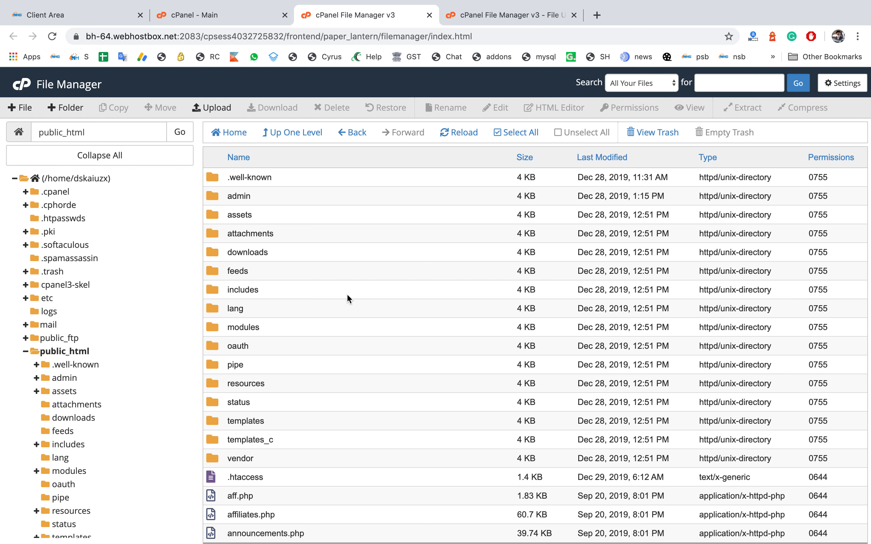
Step: Open the modules folder inside public_html
{"action": "left_click", "coordinate": [214, 327]}
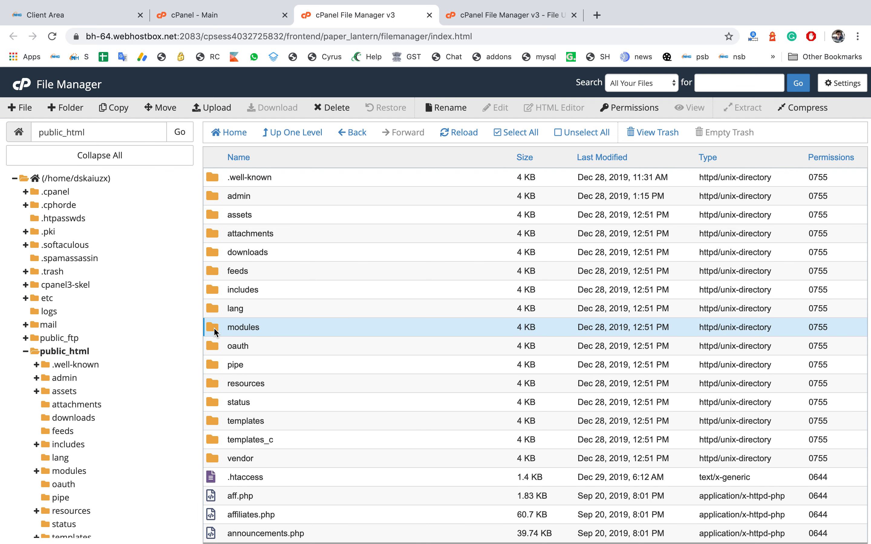
{"action": "double_click", "coordinate": [214, 328]}
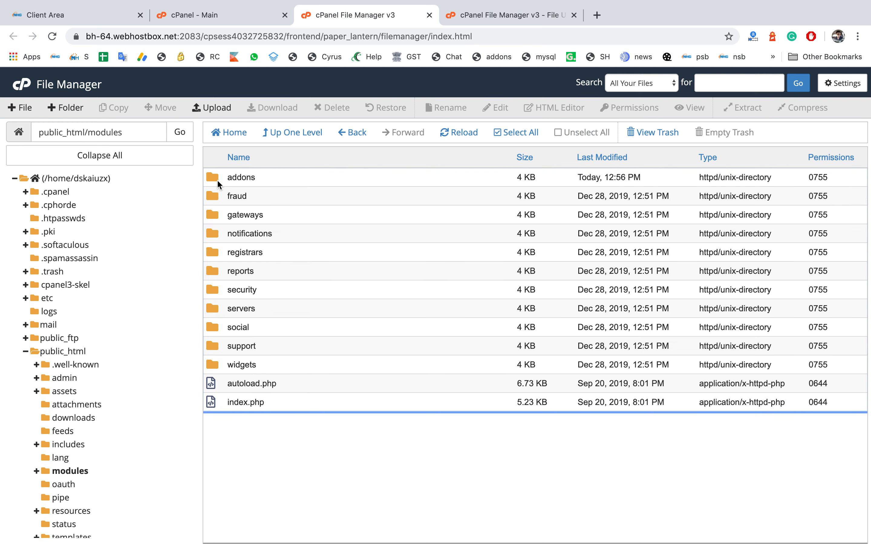
Step: Open the addons folder inside modules and locate the seosmomanager folder
{"action": "double_click", "coordinate": [217, 179]}
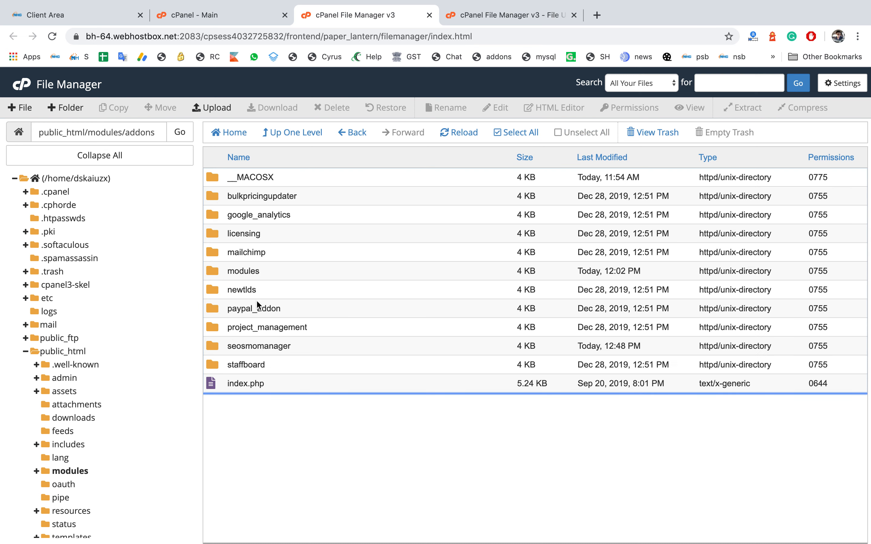
{"action": "double_click", "coordinate": [234, 346]}
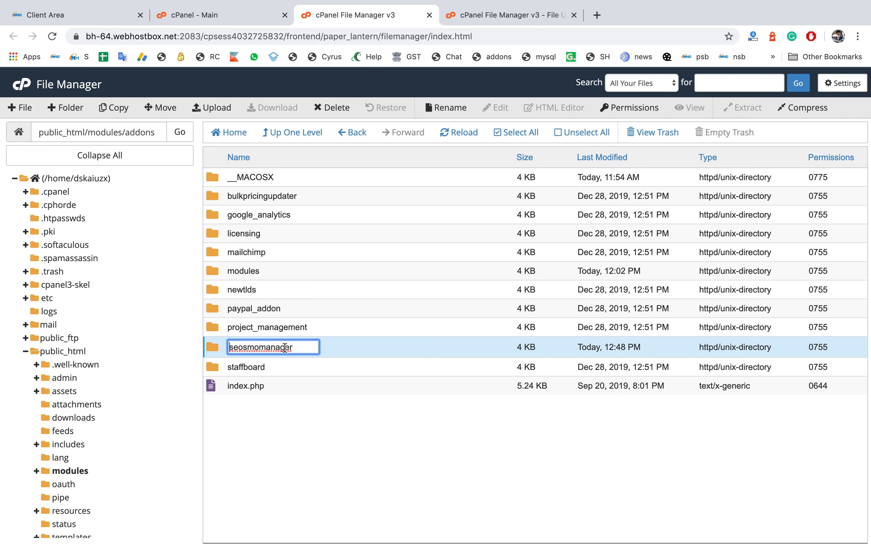
{"action": "left_click", "coordinate": [337, 397]}
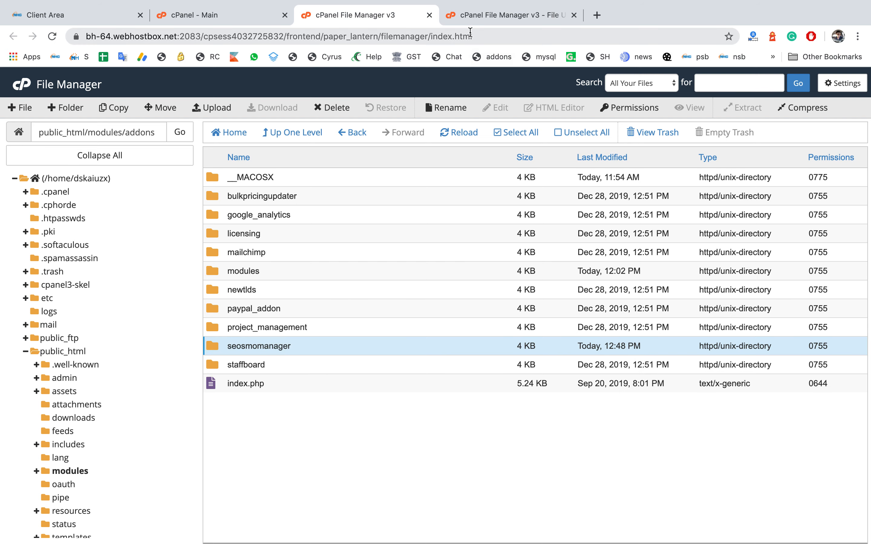
Step: Open the WHMCS admin area at dskain.com/admin/ in a new browser tab
{"action": "left_click", "coordinate": [193, 17]}
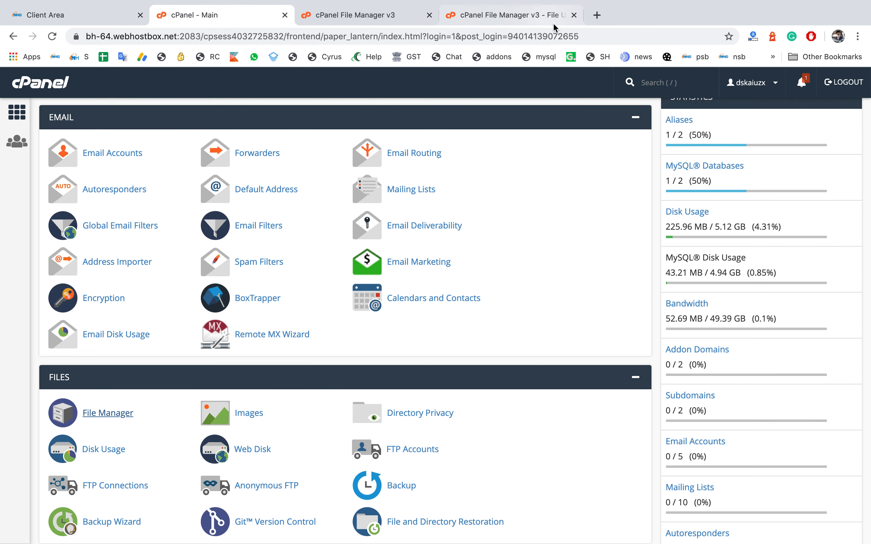
{"action": "left_click", "coordinate": [595, 15]}
{"action": "type", "text": "dsk"}
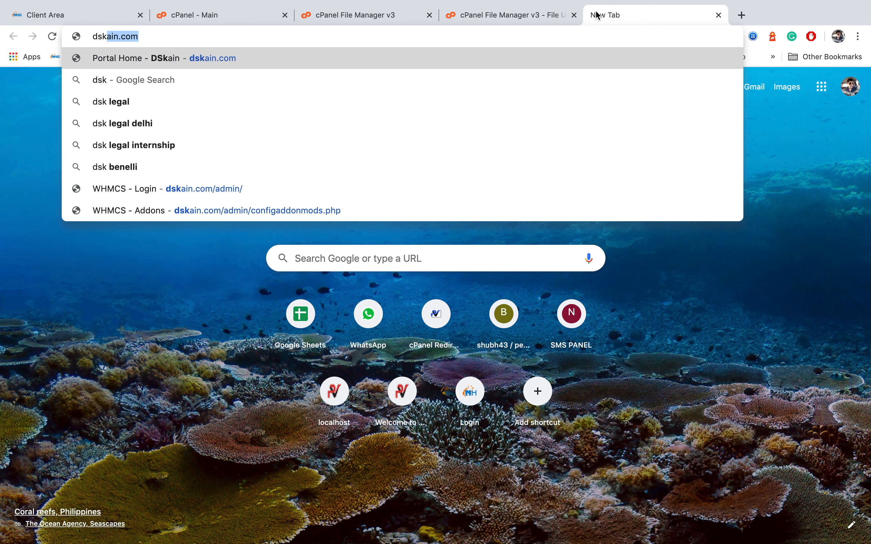
{"action": "type", "text": "ain.com/a"}
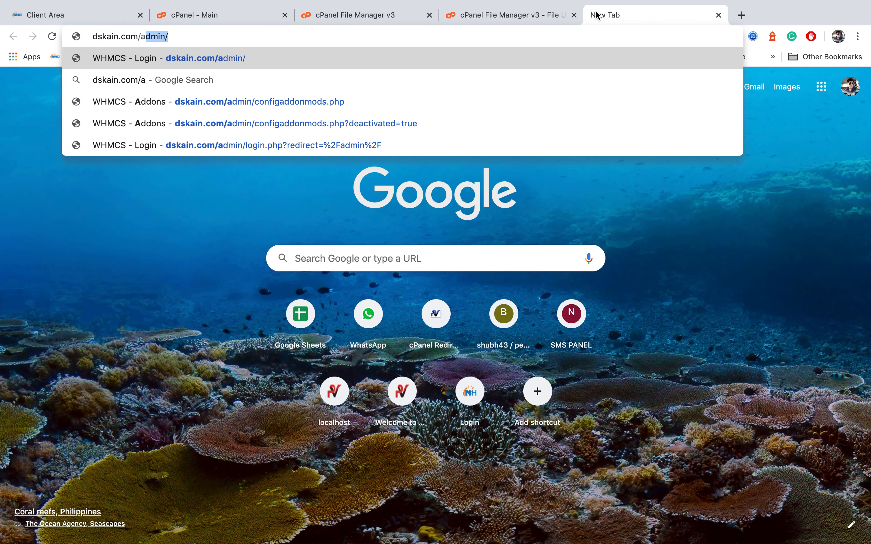
{"action": "key", "text": "BackSpace"}
{"action": "type", "text": "d"}
{"action": "key", "text": "Return"}
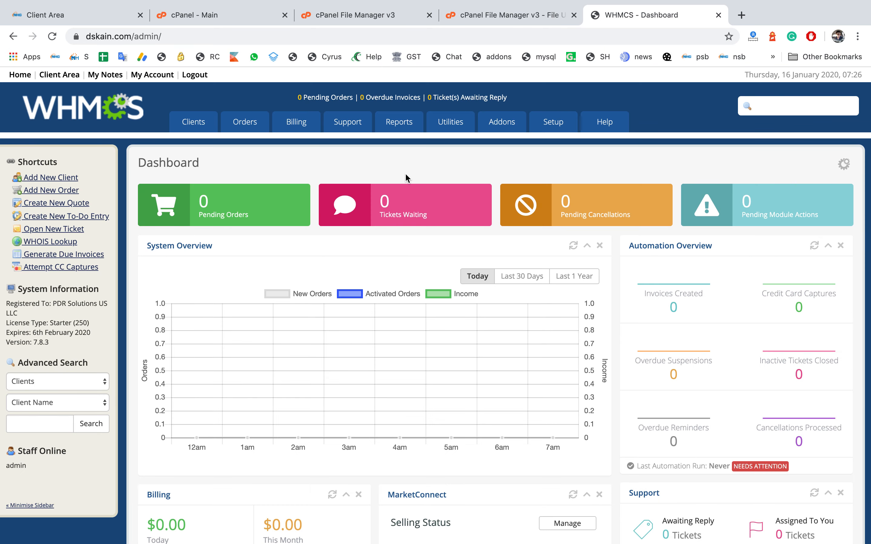
Step: Go to the Addon Modules setup page and activate the SEO SMO Manager module
{"action": "mouse_move", "coordinate": [553, 123]}
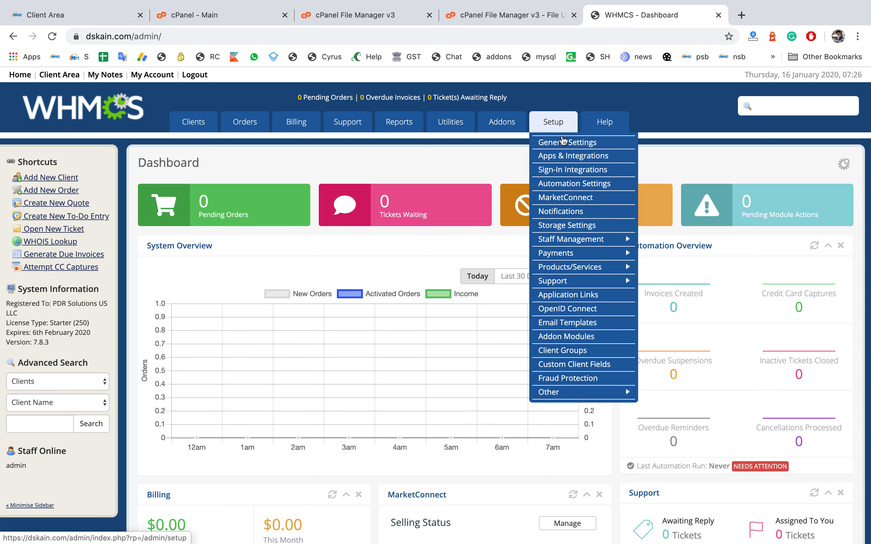
{"action": "mouse_move", "coordinate": [564, 281]}
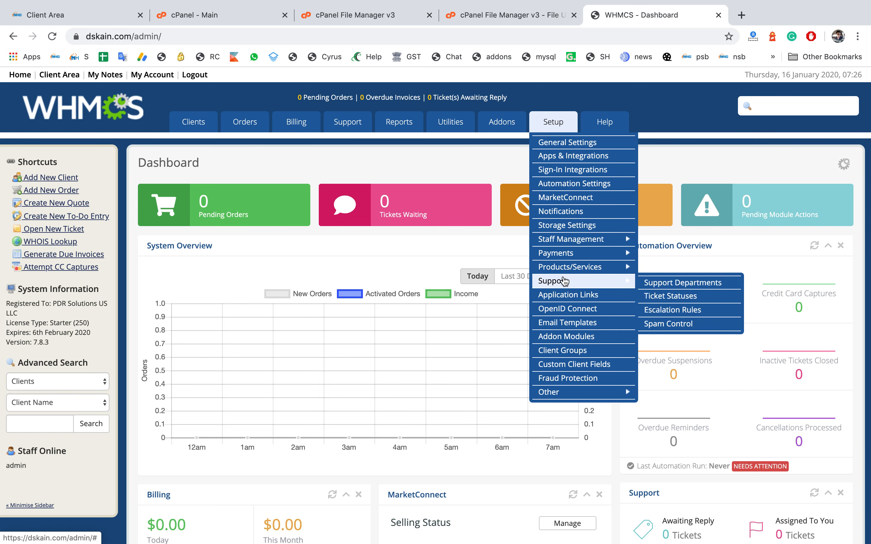
{"action": "left_click", "coordinate": [559, 337]}
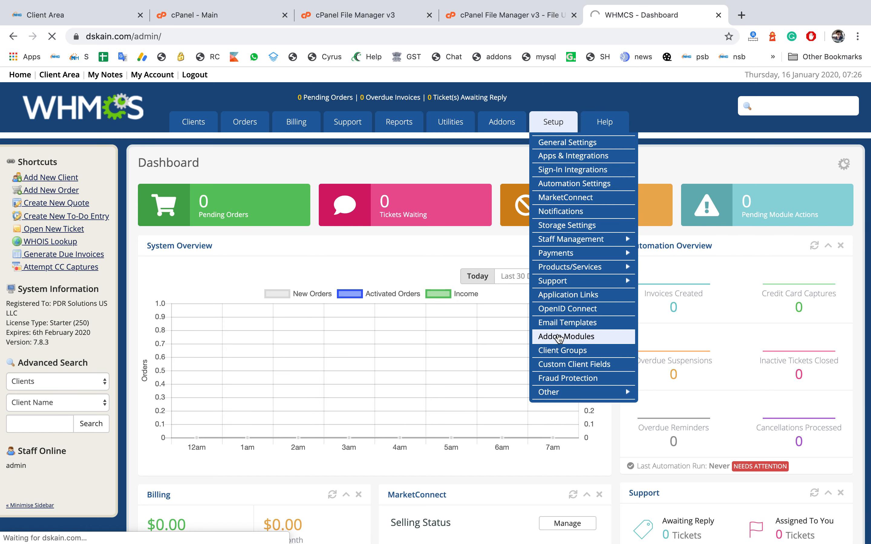
{"action": "scroll", "coordinate": [557, 338], "scroll_direction": "down", "scroll_amount": 5}
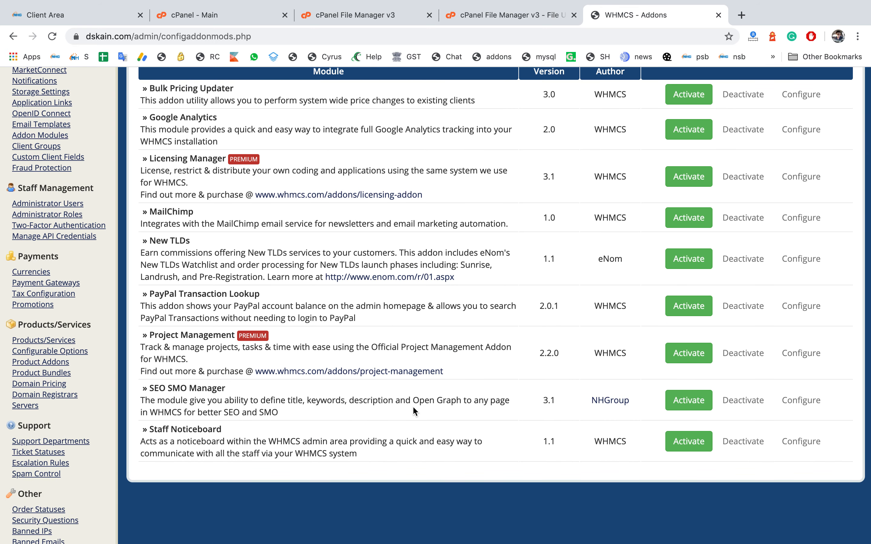
{"action": "left_click", "coordinate": [692, 403]}
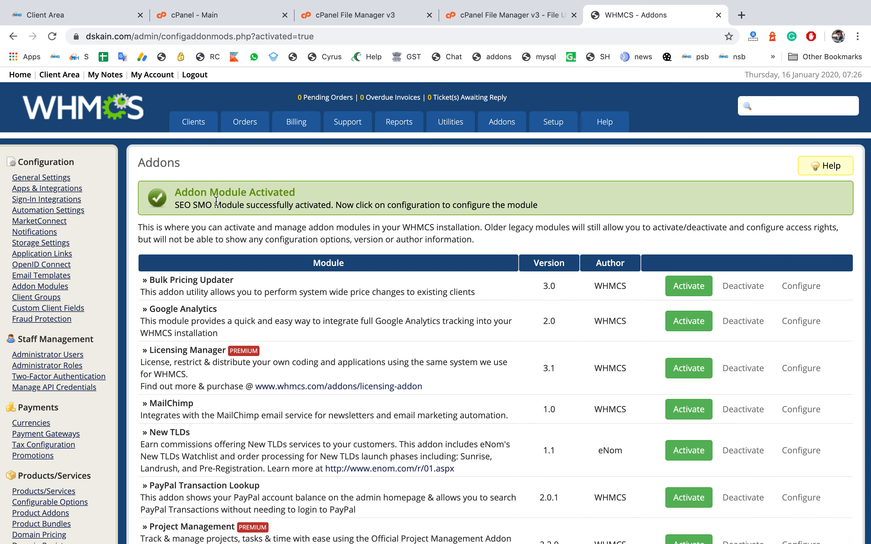
Step: Open the configuration settings of the SEO SMO Manager module
{"action": "scroll", "coordinate": [336, 201], "scroll_direction": "down", "scroll_amount": 6}
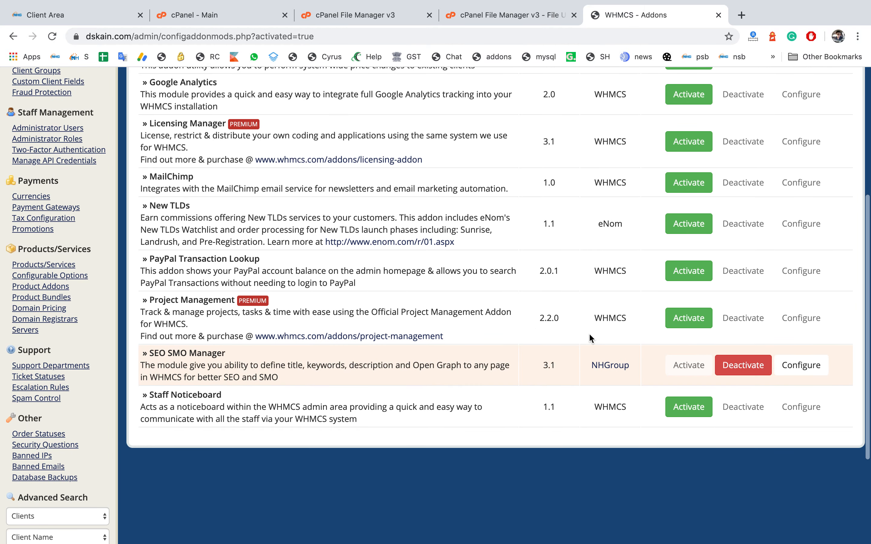
{"action": "left_click", "coordinate": [801, 366]}
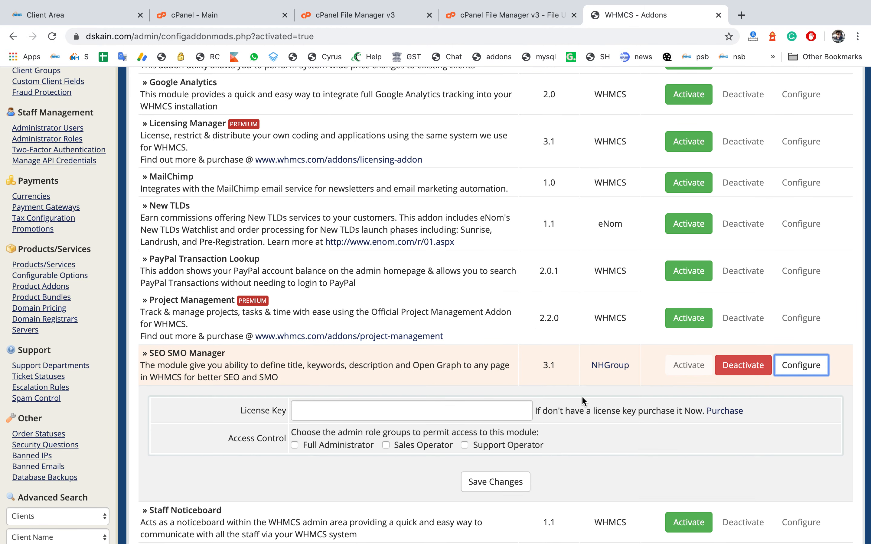
{"action": "scroll", "coordinate": [582, 397], "scroll_direction": "down", "scroll_amount": 1}
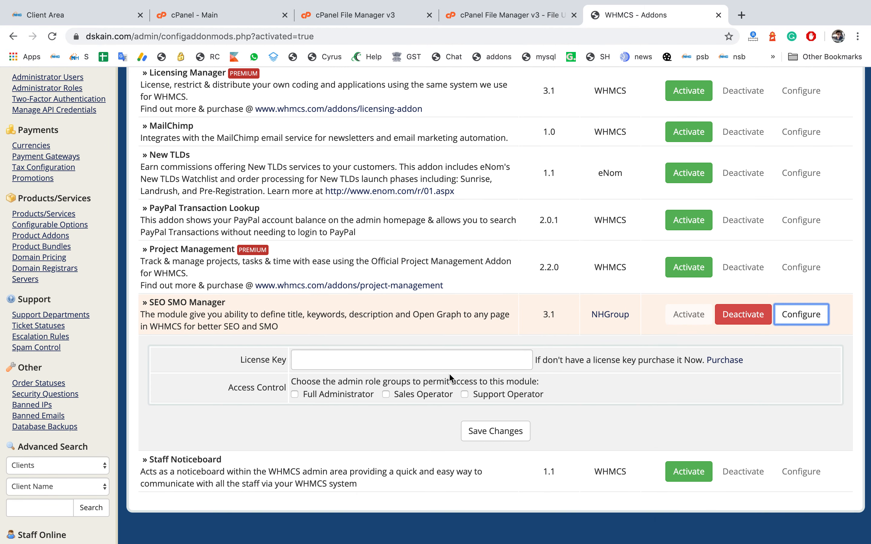
Step: Copy the licence key from the client area product page and paste it into the module's License Key field
{"action": "left_click", "coordinate": [72, 22]}
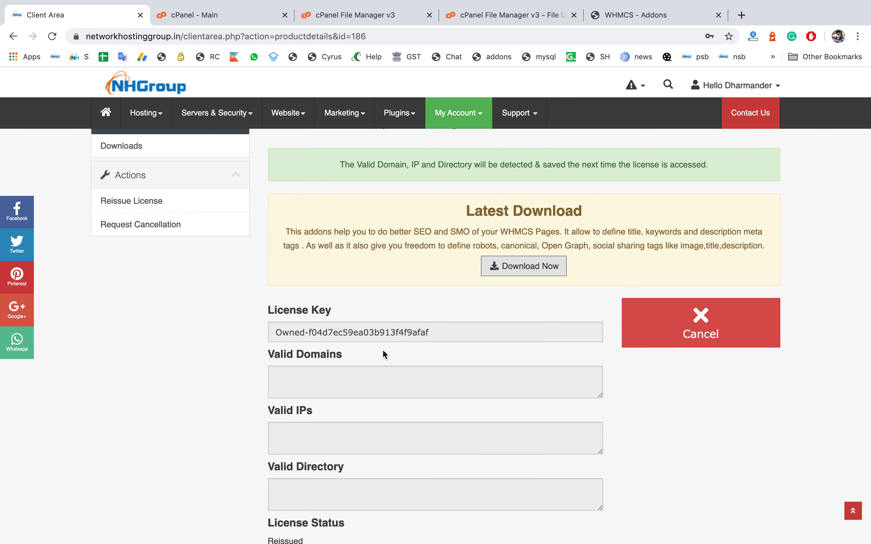
{"action": "left_click_drag", "start_coordinate": [436, 336], "coordinate": [271, 336]}
{"action": "key", "text": "super+c"}
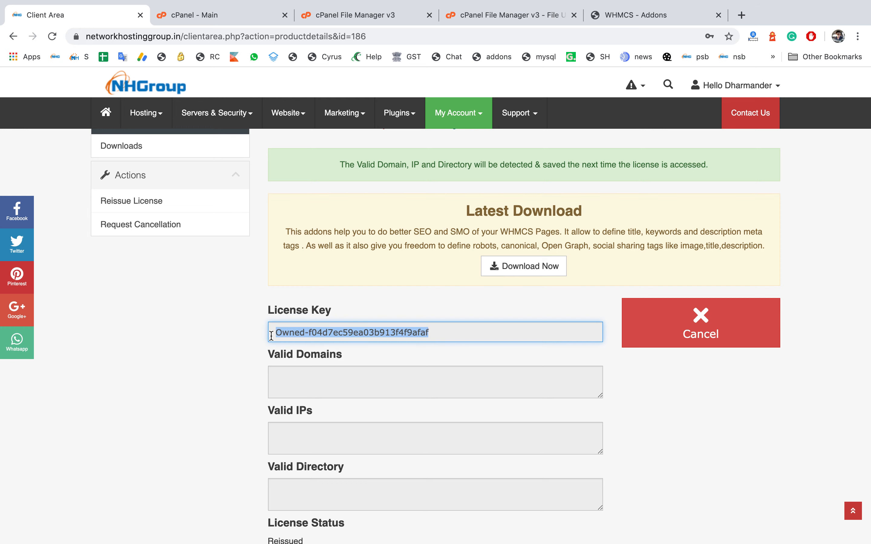
{"action": "left_click", "coordinate": [647, 18]}
{"action": "left_click", "coordinate": [366, 361]}
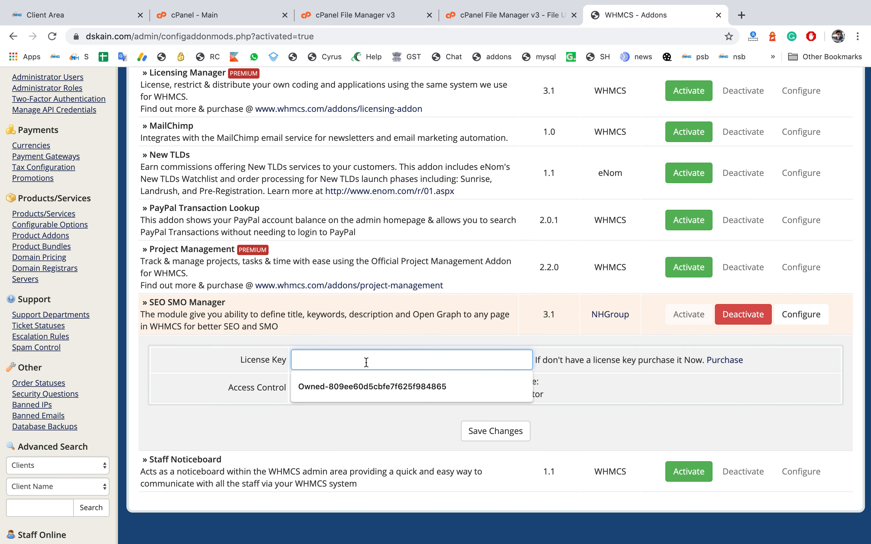
{"action": "key", "text": "super+v"}
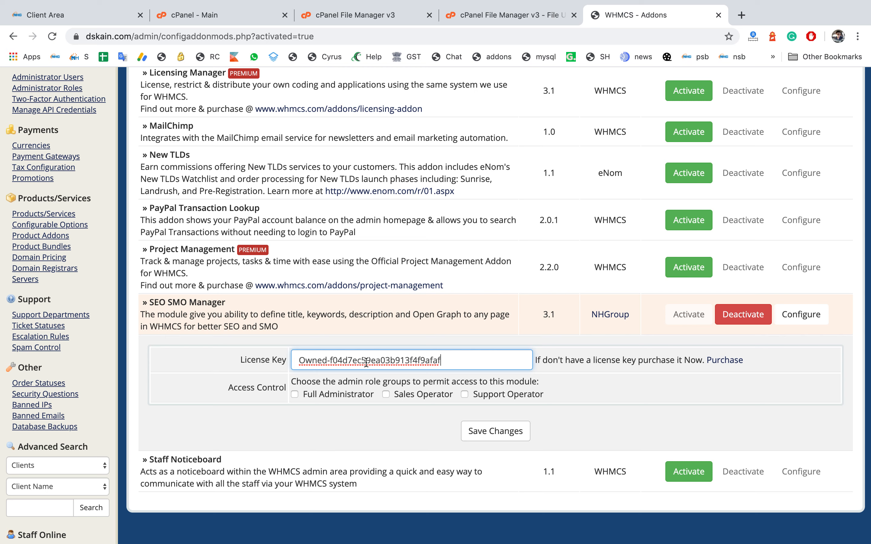
Step: Grant Full Administrator access to the module and save the configuration
{"action": "left_click", "coordinate": [295, 394]}
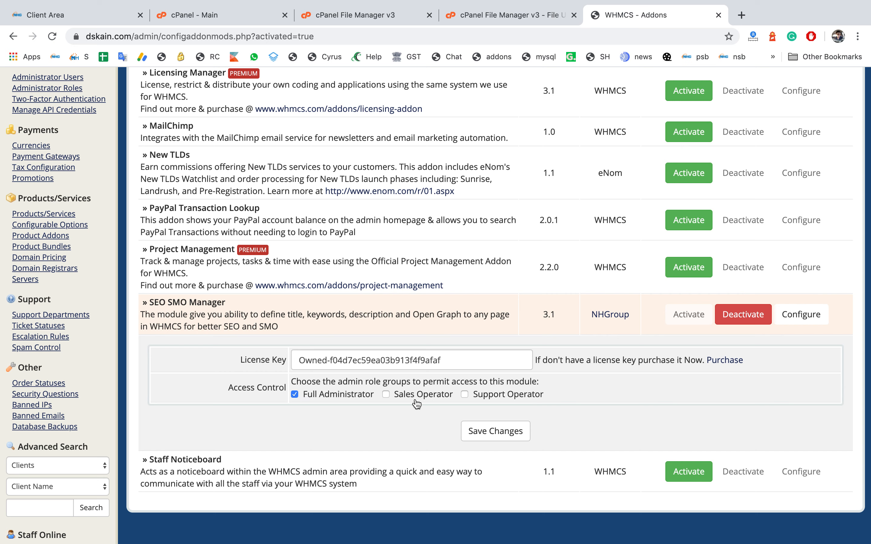
{"action": "left_click", "coordinate": [489, 434]}
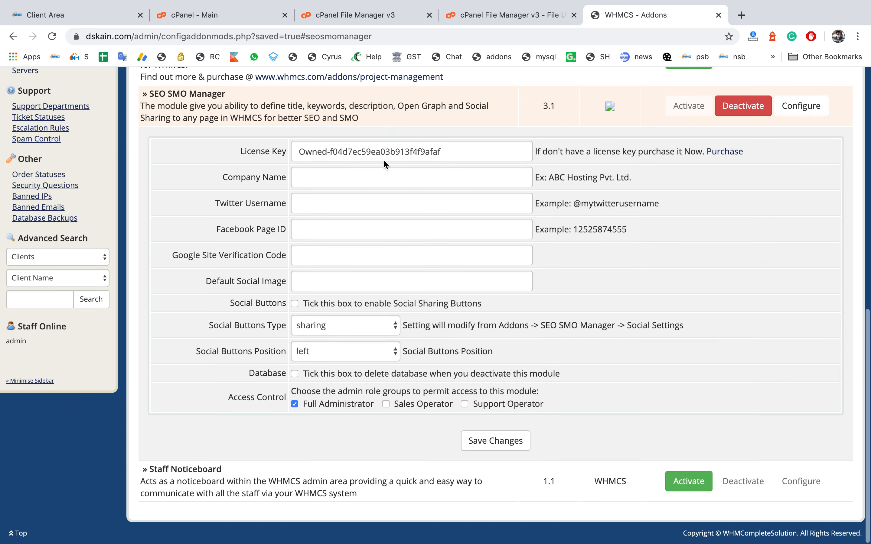
Step: Set the Company Name to DS Kain Hosting Services and save the module settings
{"action": "left_click", "coordinate": [457, 151]}
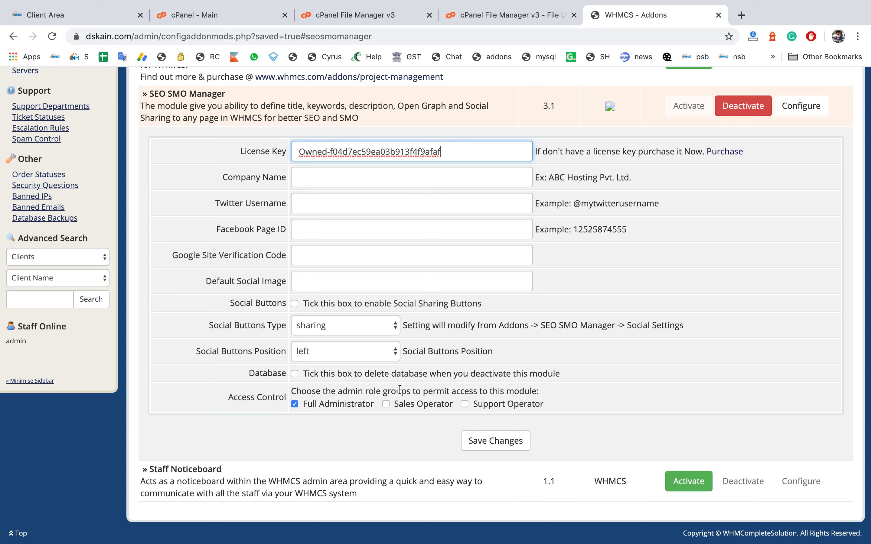
{"action": "left_click", "coordinate": [398, 176]}
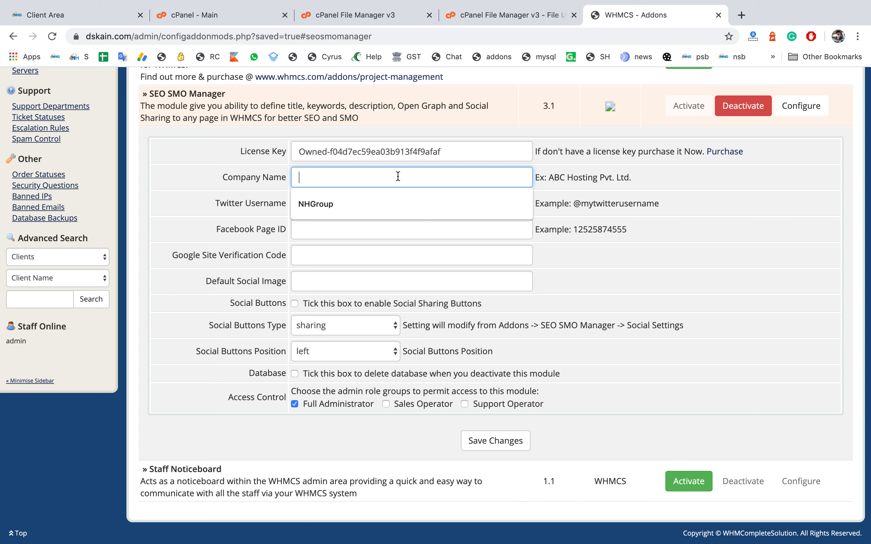
{"action": "type", "text": "DS "}
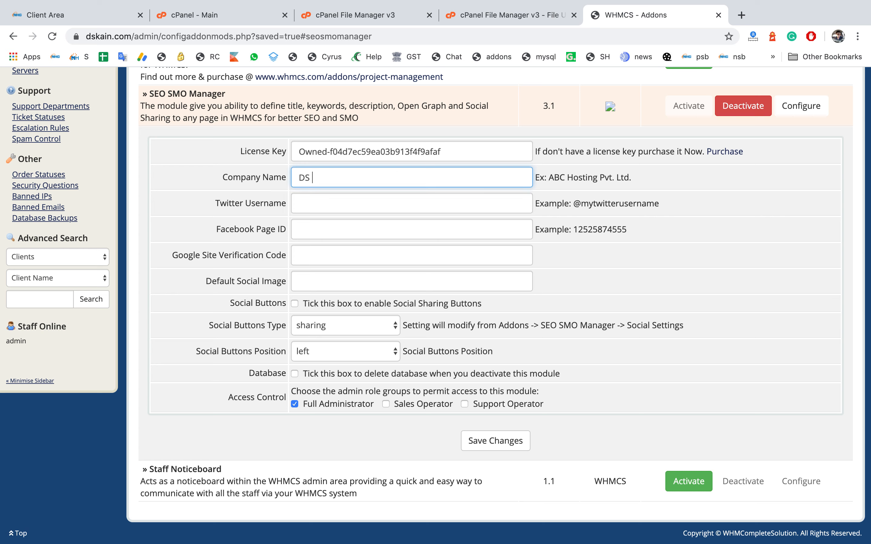
{"action": "type", "text": "Kain Hosting Services"}
{"action": "key", "text": "Tab"}
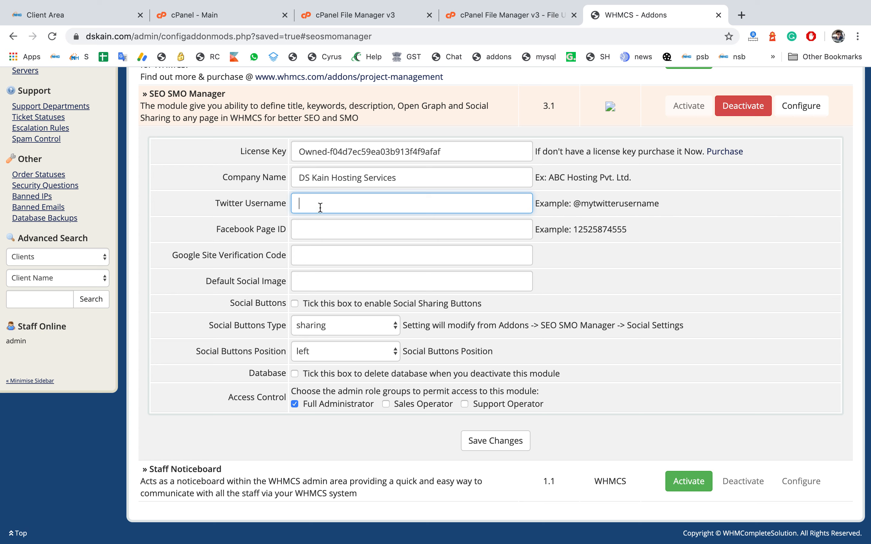
{"action": "left_click", "coordinate": [320, 229]}
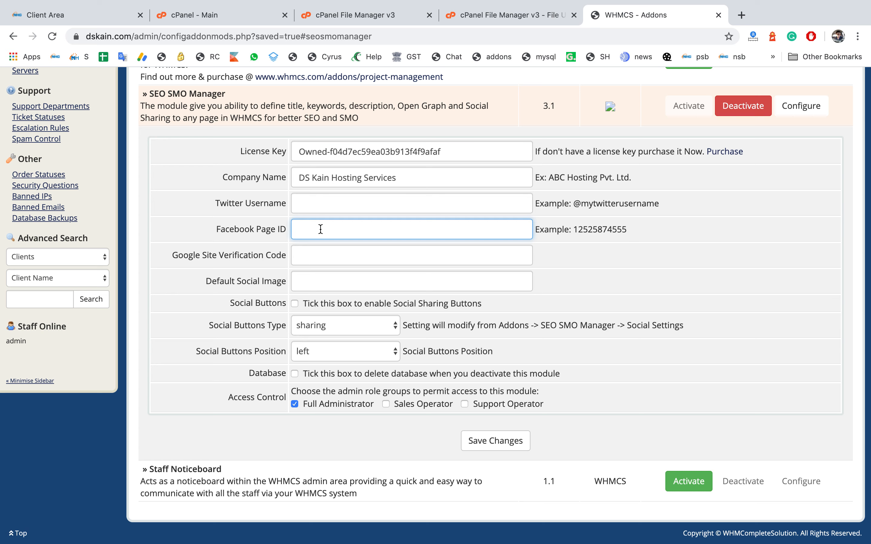
{"action": "left_click", "coordinate": [304, 254]}
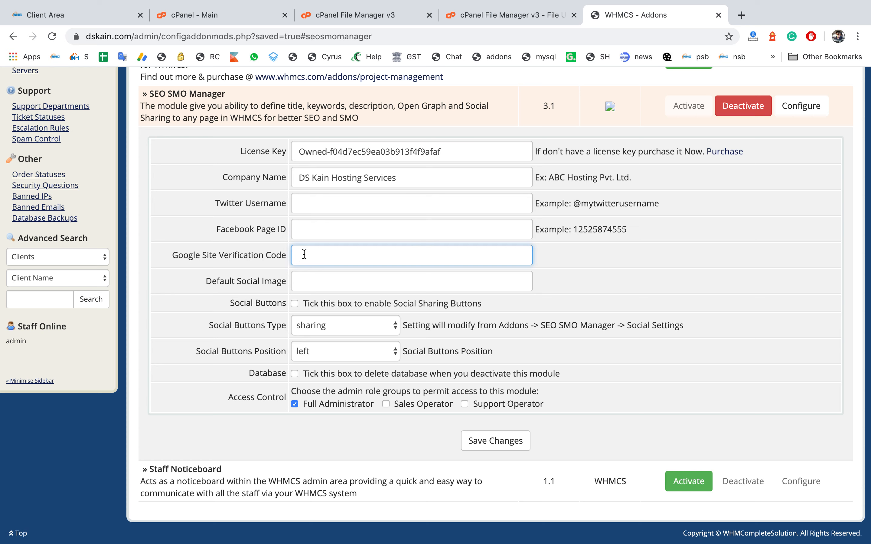
{"action": "left_click", "coordinate": [317, 284]}
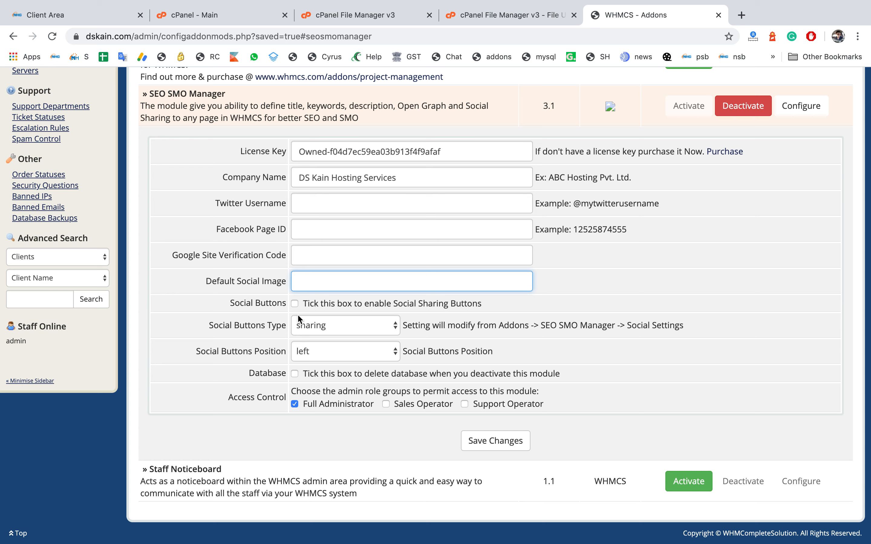
{"action": "left_click", "coordinate": [479, 448]}
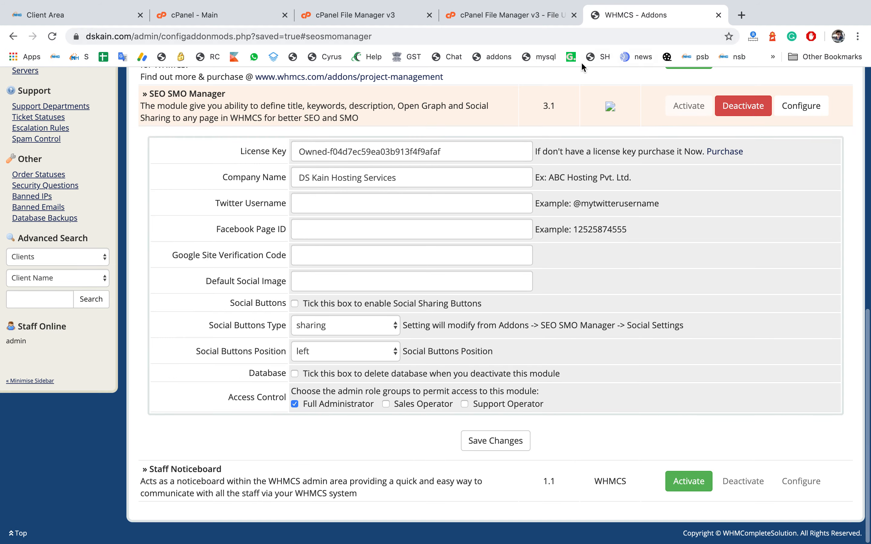
Step: Open the SEO SMO Manager addon page from the Addons menu
{"action": "scroll", "coordinate": [511, 171], "scroll_direction": "up", "scroll_amount": 15}
{"action": "mouse_move", "coordinate": [506, 134]}
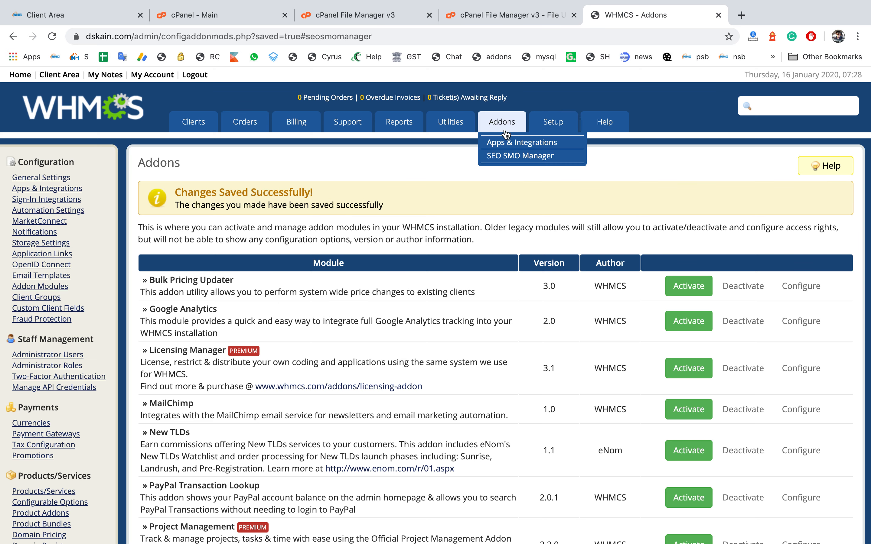
{"action": "left_click", "coordinate": [503, 157]}
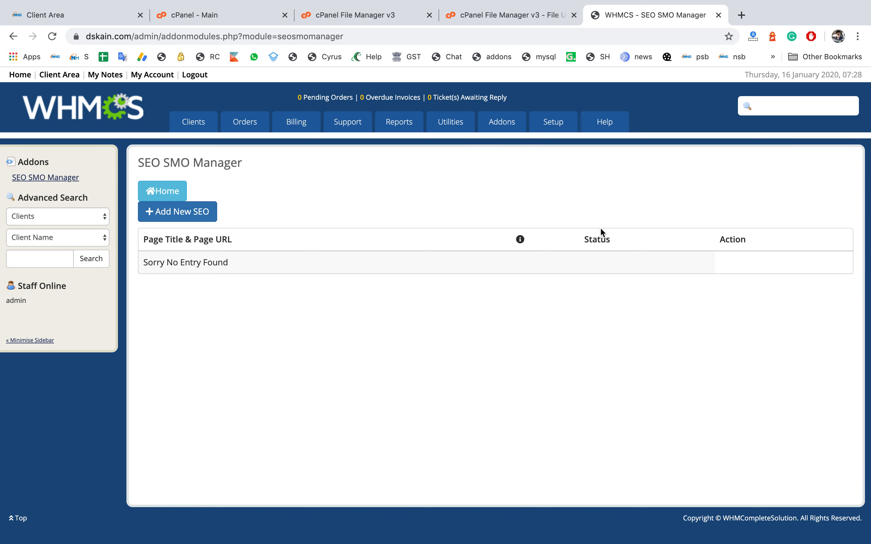
Step: Open the dskain.com client portal home page in a new tab
{"action": "left_click", "coordinate": [740, 17]}
{"action": "type", "text": "dk"}
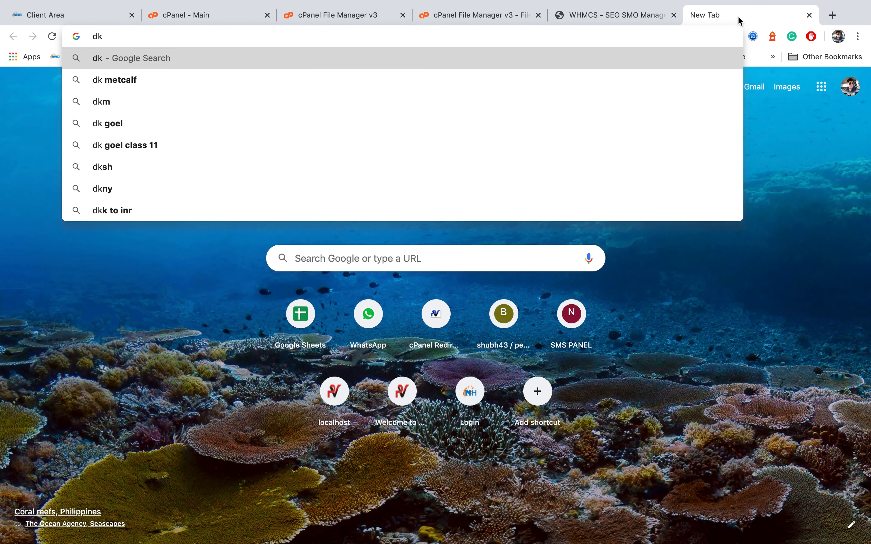
{"action": "key", "text": "BackSpace"}
{"action": "type", "text": "sk"}
{"action": "key", "text": "Return"}
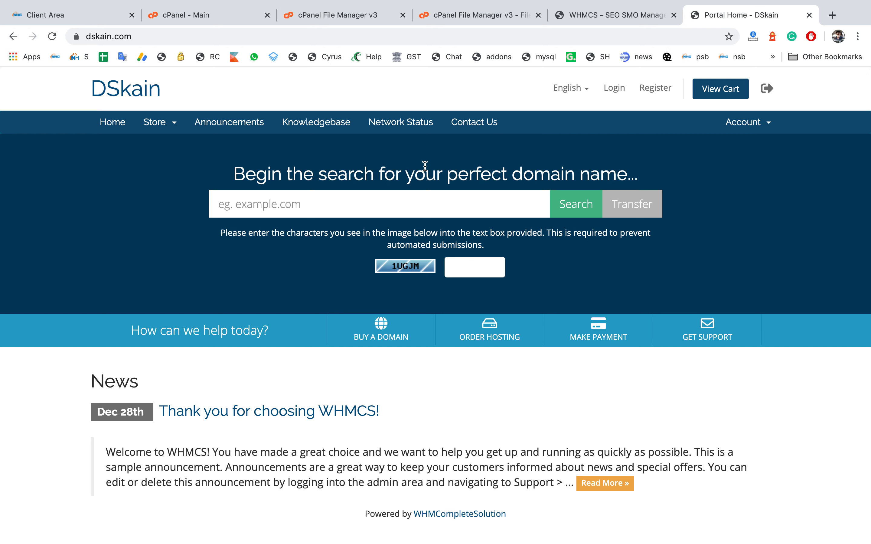
Step: Open totheweb.com in a new browser tab
{"action": "left_click", "coordinate": [833, 15]}
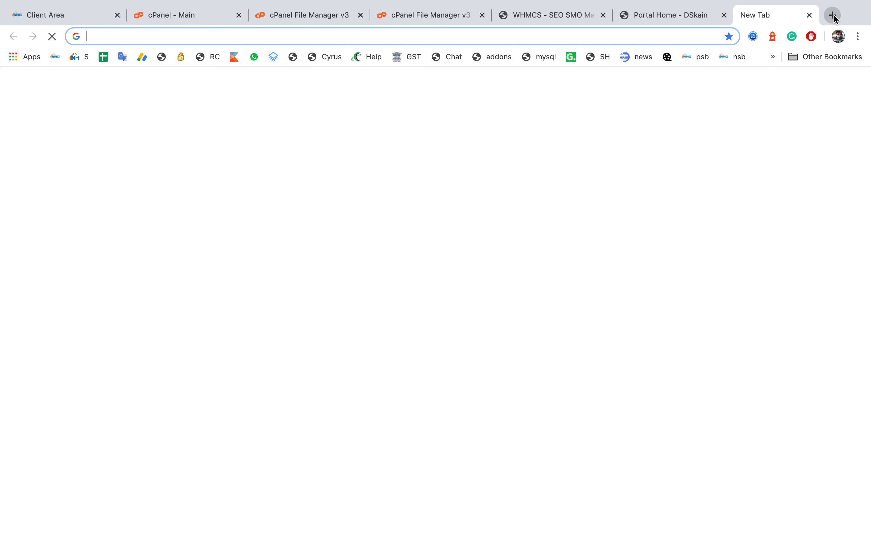
{"action": "type", "text": "onth"}
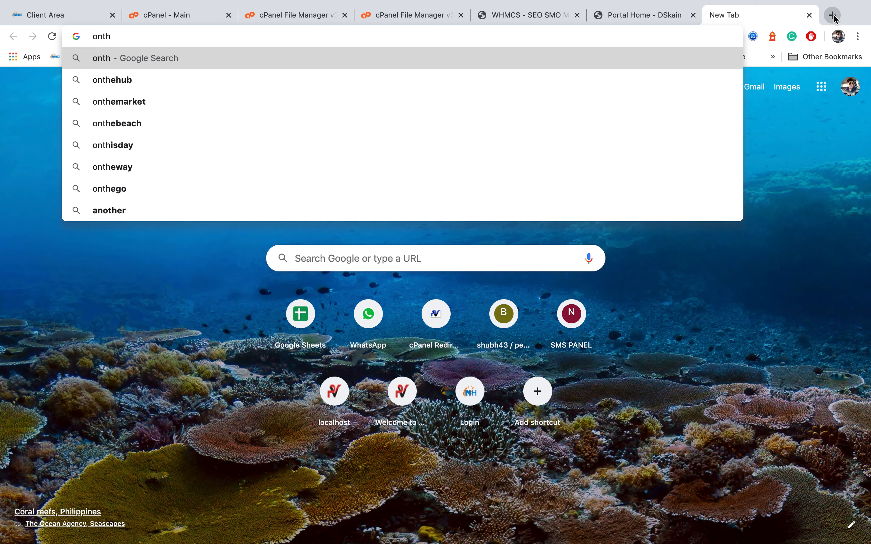
{"action": "key", "text": "BackSpace"}
{"action": "key", "text": "BackSpace"}
{"action": "key", "text": "BackSpace"}
{"action": "key", "text": "BackSpace"}
{"action": "type", "text": "toth"}
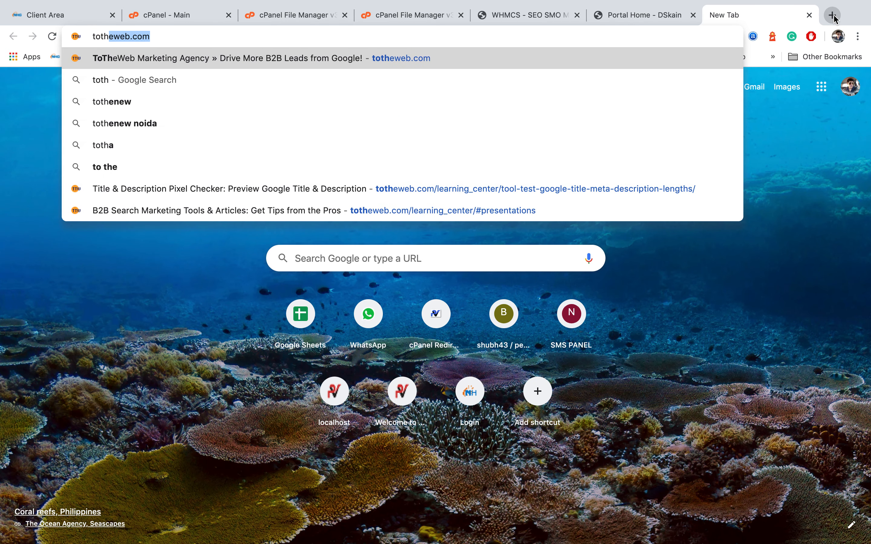
{"action": "key", "text": "Return"}
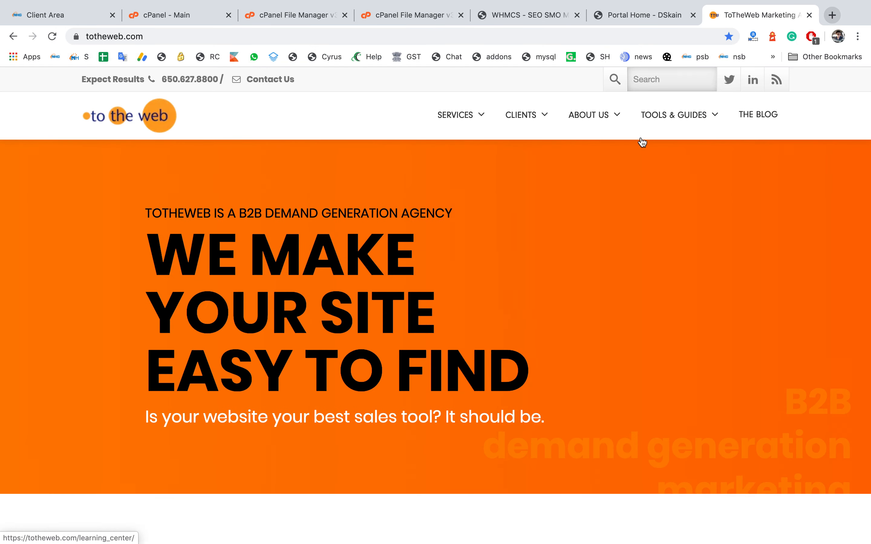
Step: Open the Measure Title Tags in Google tool from Tools & Guides
{"action": "mouse_move", "coordinate": [702, 122]}
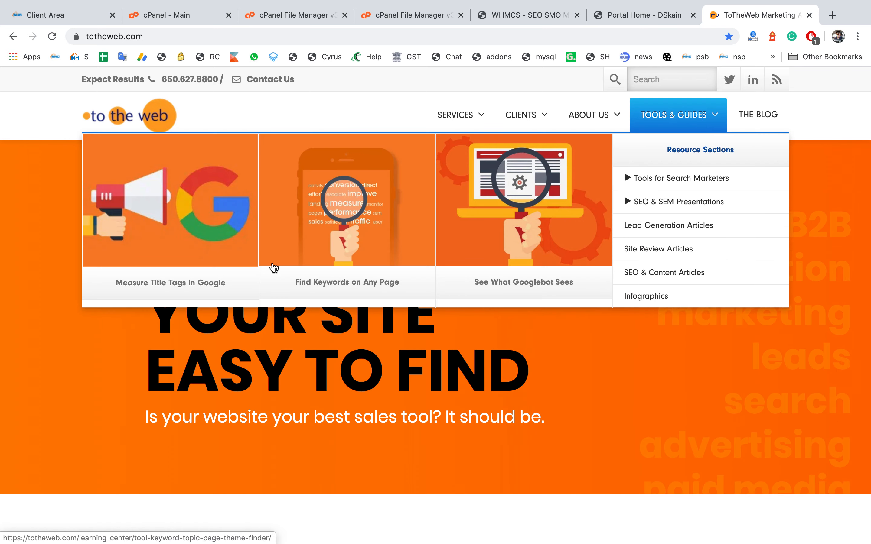
{"action": "left_click", "coordinate": [180, 258]}
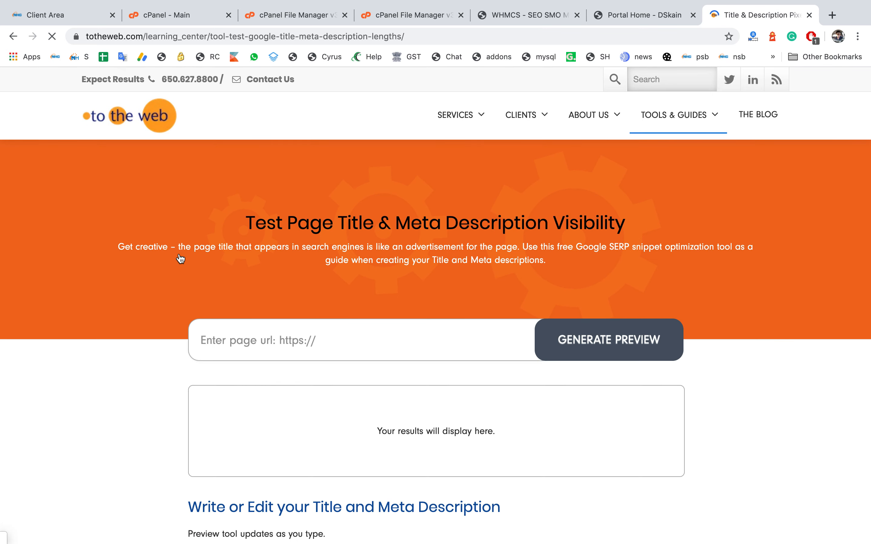
{"action": "scroll", "coordinate": [179, 258], "scroll_direction": "down", "scroll_amount": 1}
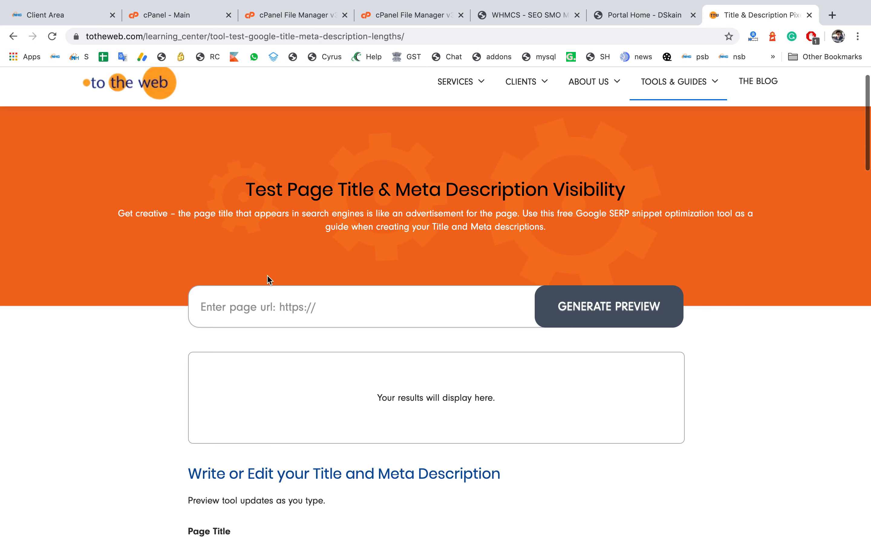
Step: Copy the dskain.com address into the tool's page URL field and generate a snippet preview
{"action": "left_click", "coordinate": [646, 14]}
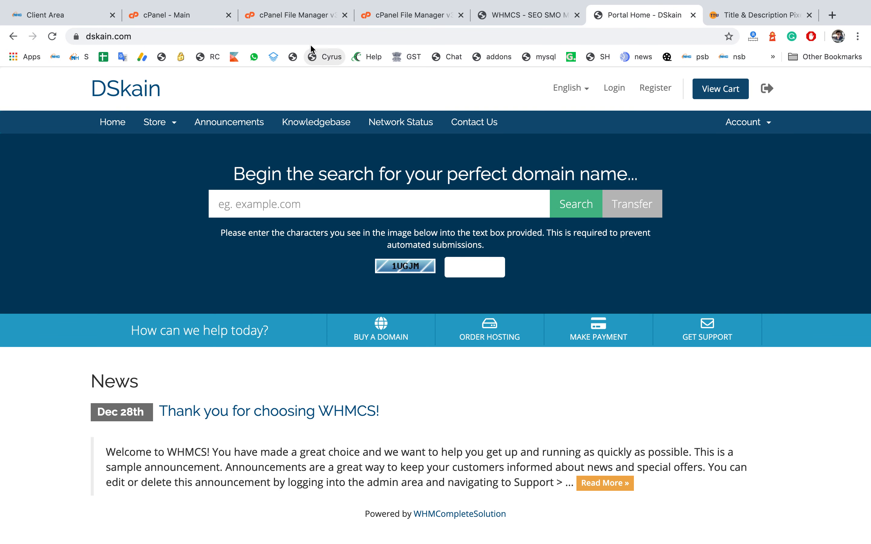
{"action": "left_click", "coordinate": [311, 35]}
{"action": "key", "text": "super+c"}
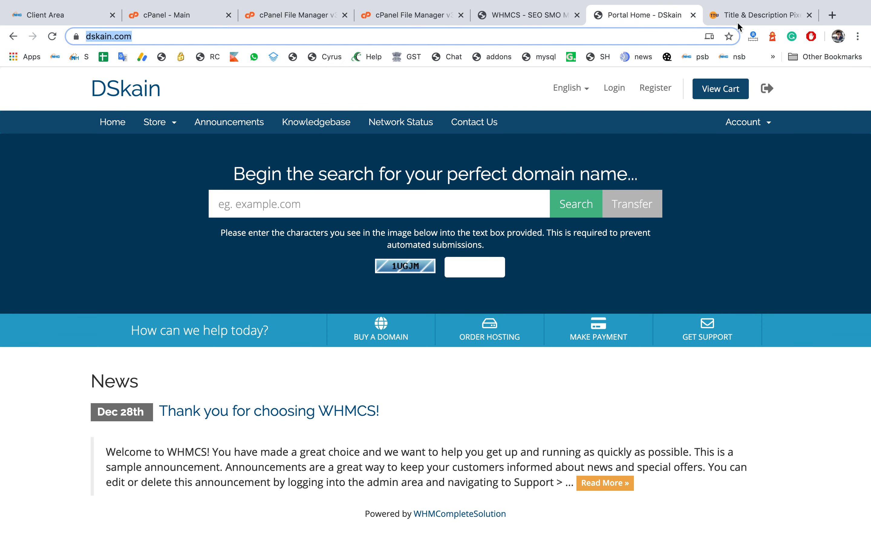
{"action": "left_click", "coordinate": [766, 16]}
{"action": "left_click", "coordinate": [389, 307]}
{"action": "key", "text": "super+v"}
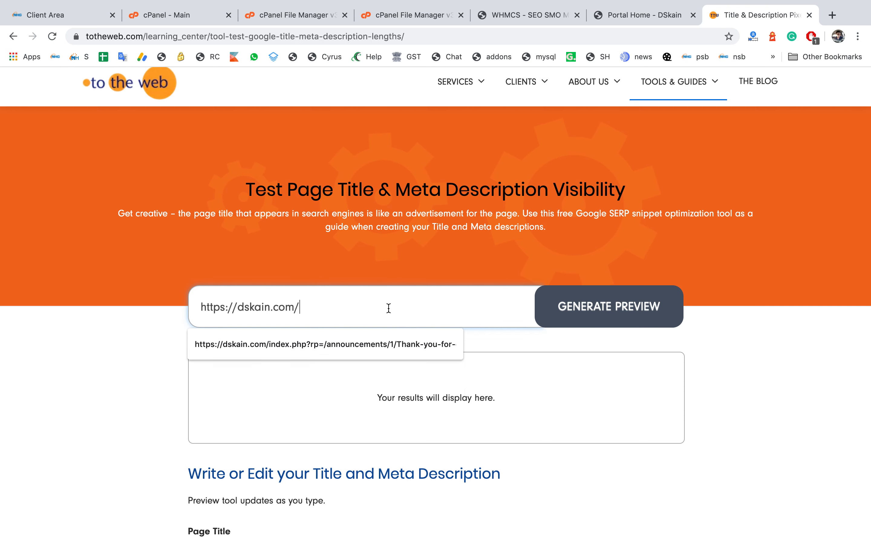
{"action": "left_click", "coordinate": [635, 313]}
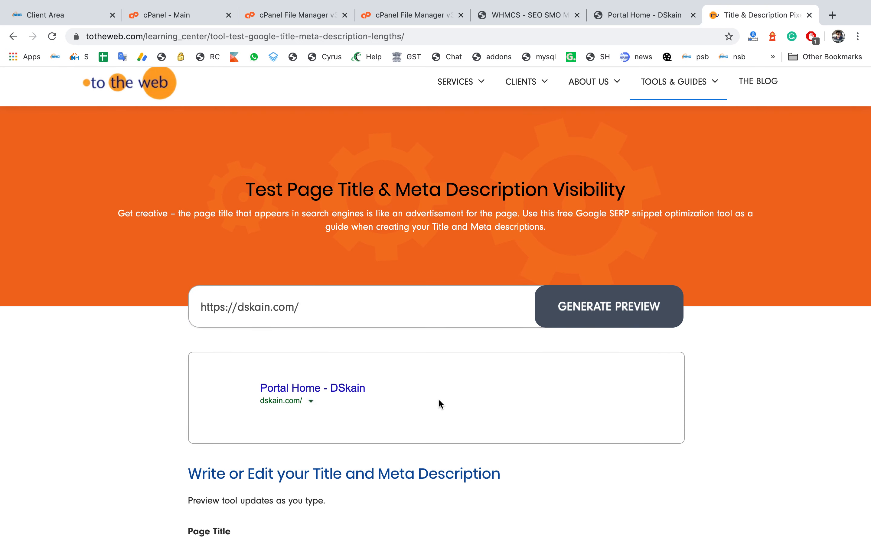
Step: Examine the preview's page title and URL for the DSkain home page
{"action": "scroll", "coordinate": [438, 399], "scroll_direction": "down", "scroll_amount": 3}
{"action": "left_click_drag", "start_coordinate": [367, 311], "coordinate": [231, 305]}
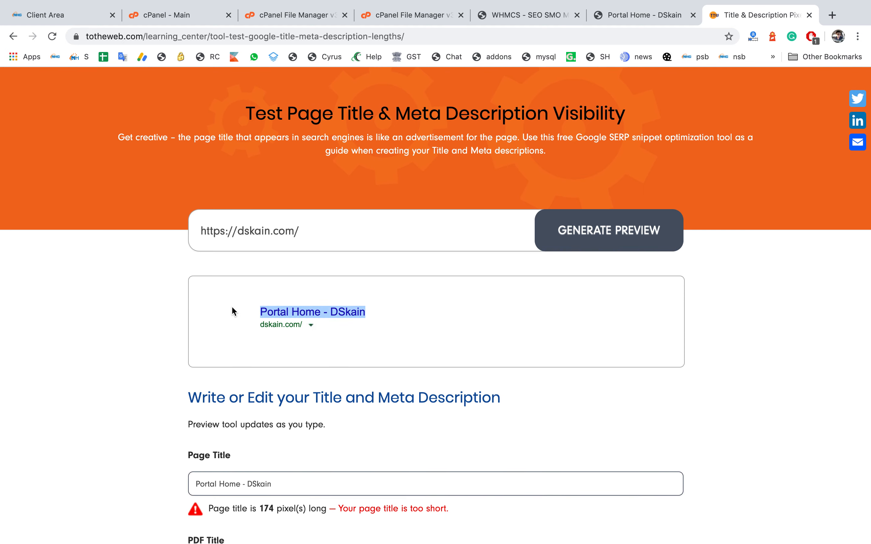
{"action": "left_click_drag", "start_coordinate": [321, 325], "coordinate": [404, 355]}
{"action": "key", "text": "super+c"}
{"action": "left_click", "coordinate": [253, 335]}
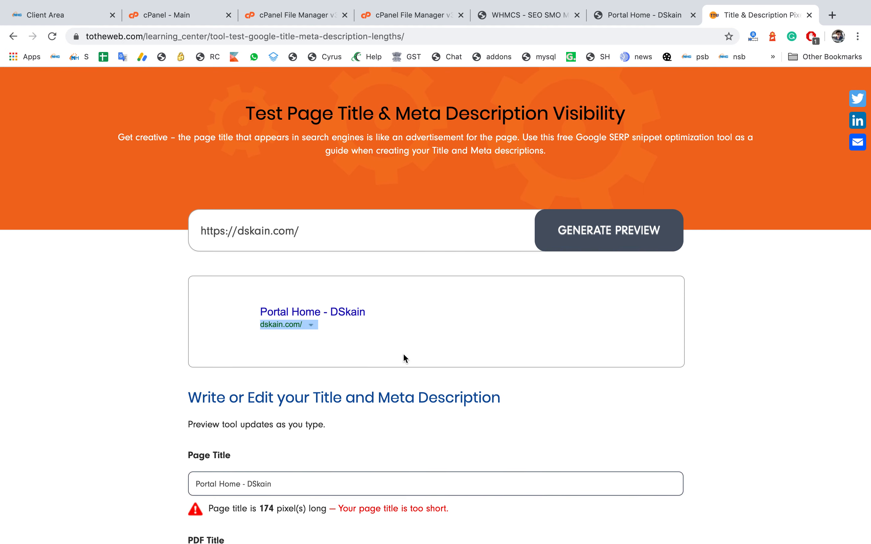
Step: Return to the SEO SMO Manager tab and open the Add New SEO form
{"action": "left_click", "coordinate": [637, 17]}
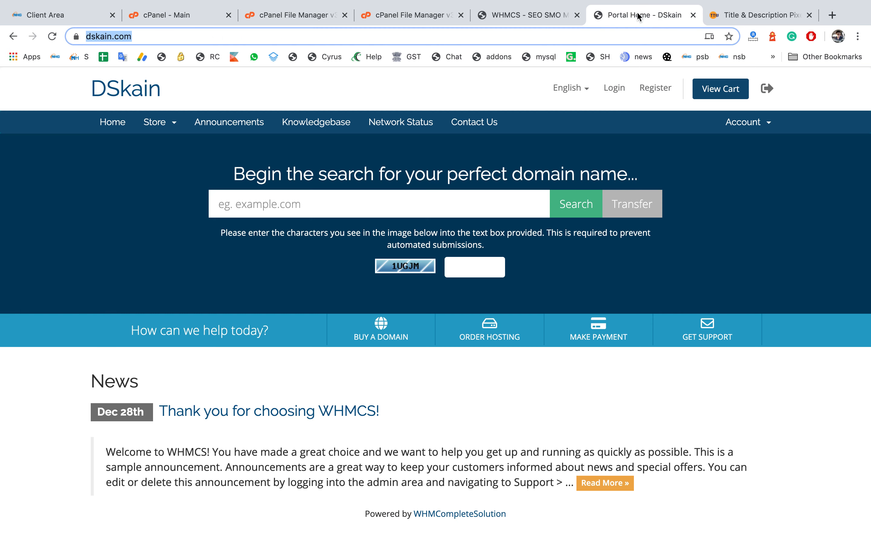
{"action": "left_click", "coordinate": [530, 16]}
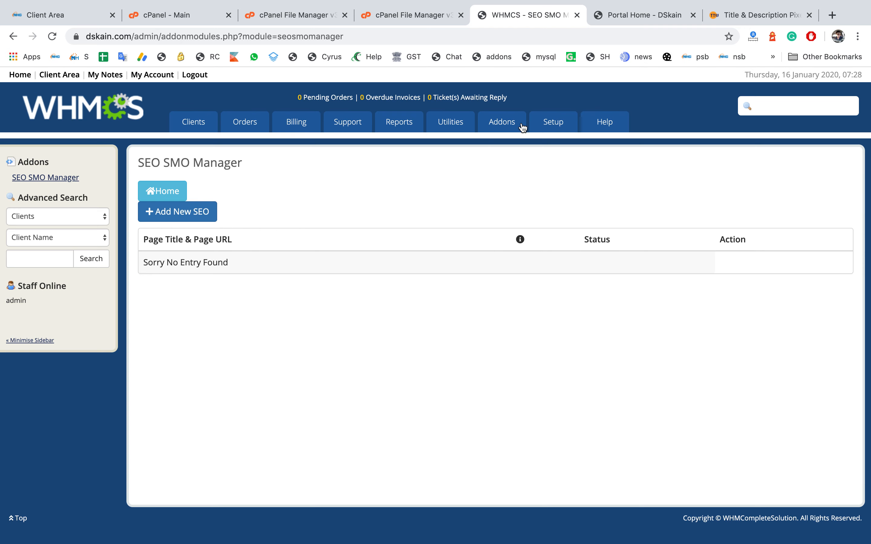
{"action": "left_click", "coordinate": [620, 22]}
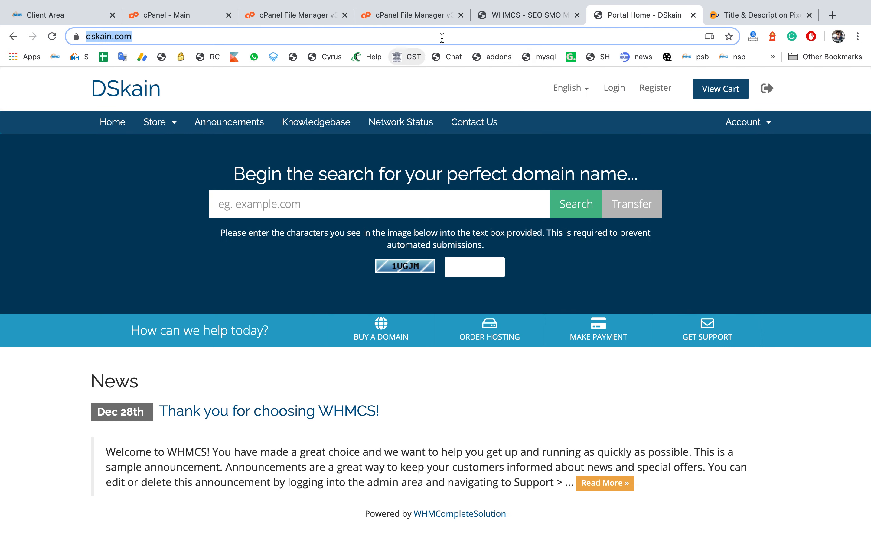
{"action": "left_click", "coordinate": [496, 15]}
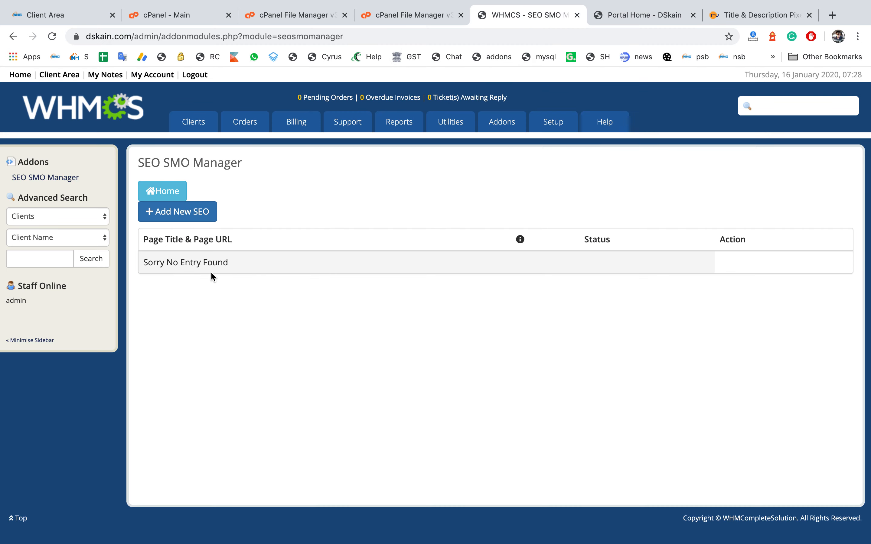
{"action": "left_click", "coordinate": [170, 220]}
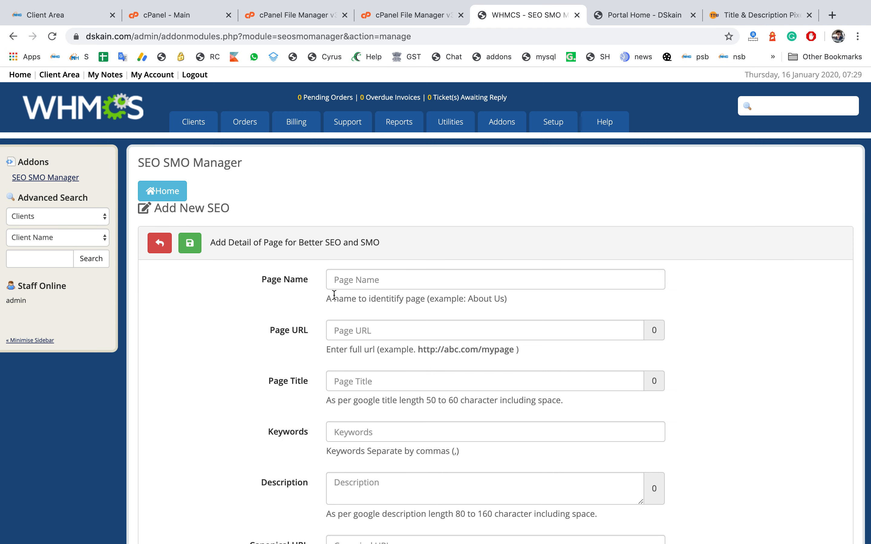
{"action": "left_click", "coordinate": [358, 282]}
{"action": "type", "text": "H"}
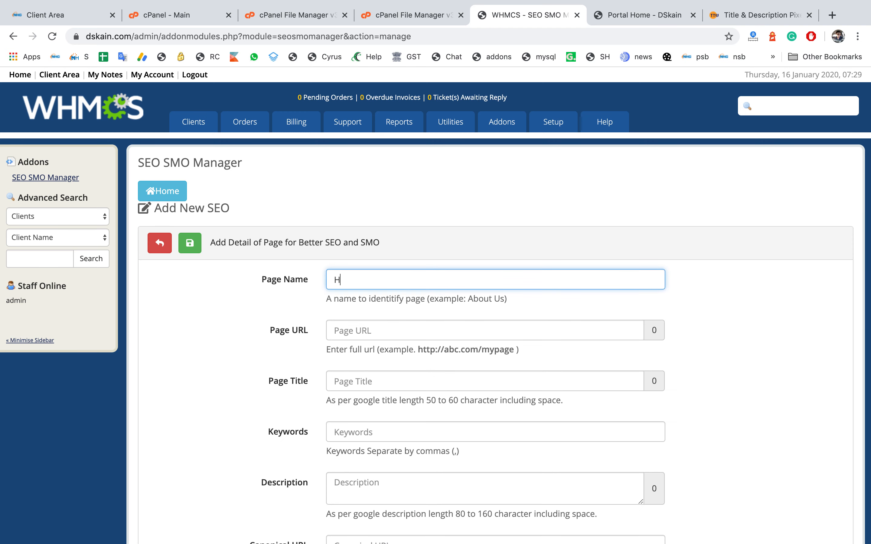
{"action": "type", "text": "ome Page"}
{"action": "key", "text": "Tab"}
{"action": "key", "text": "super+v"}
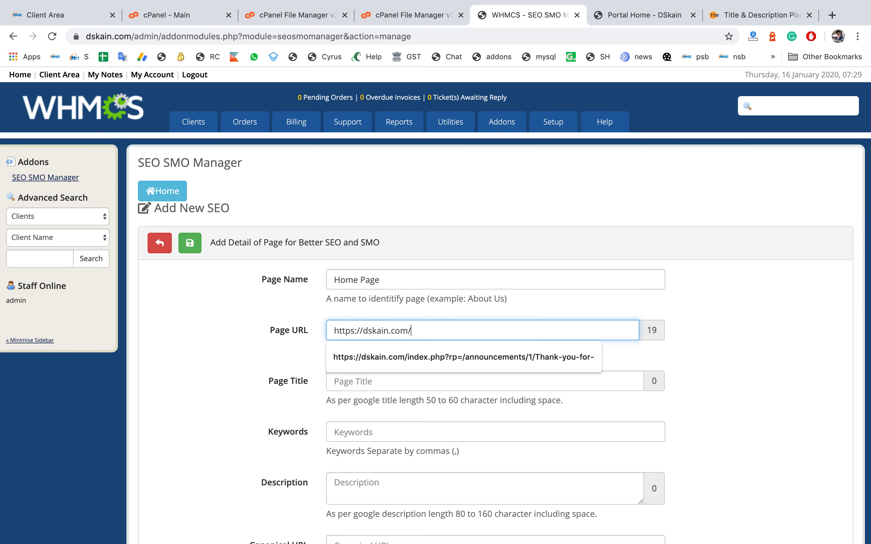
{"action": "key", "text": "Escape"}
{"action": "key", "text": "Tab"}
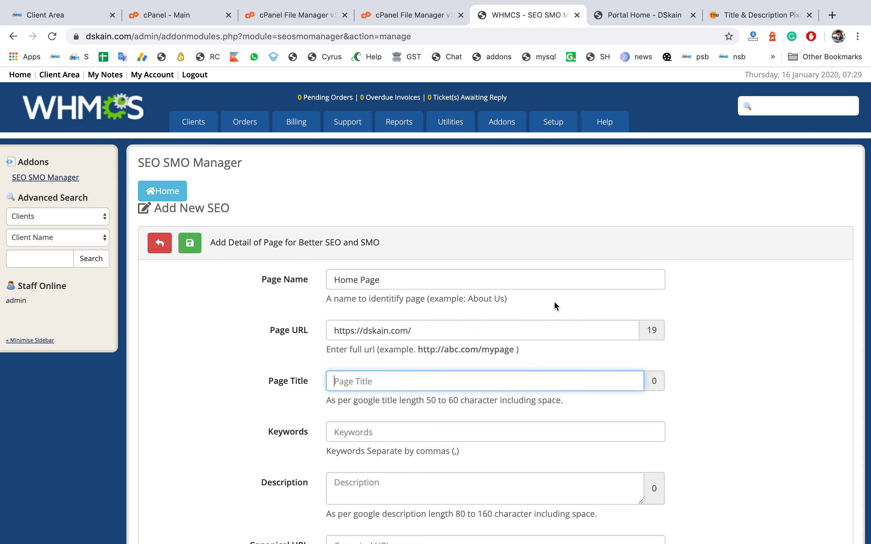
Step: Set the page title to Web Hosting Services - Cheap Domains and VPS - DSkain
{"action": "scroll", "coordinate": [554, 301], "scroll_direction": "down", "scroll_amount": 3}
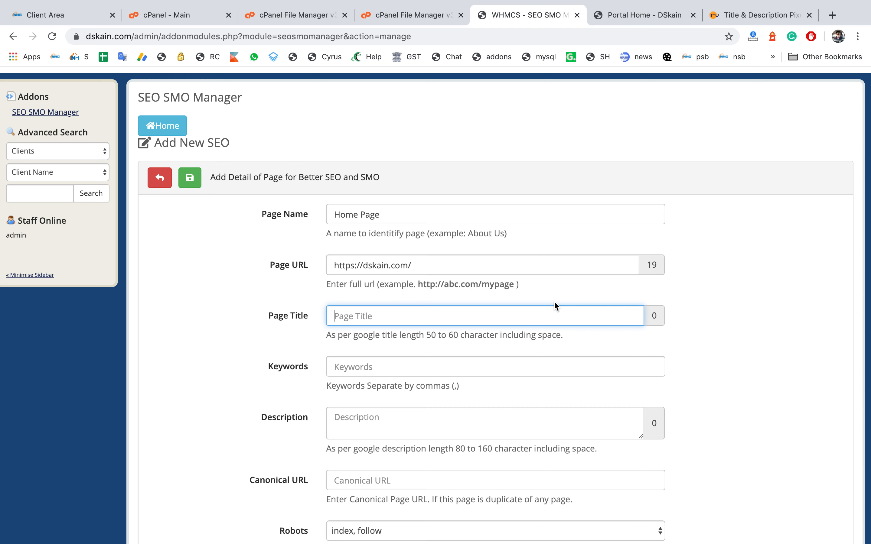
{"action": "type", "text": "Webhosting Service"}
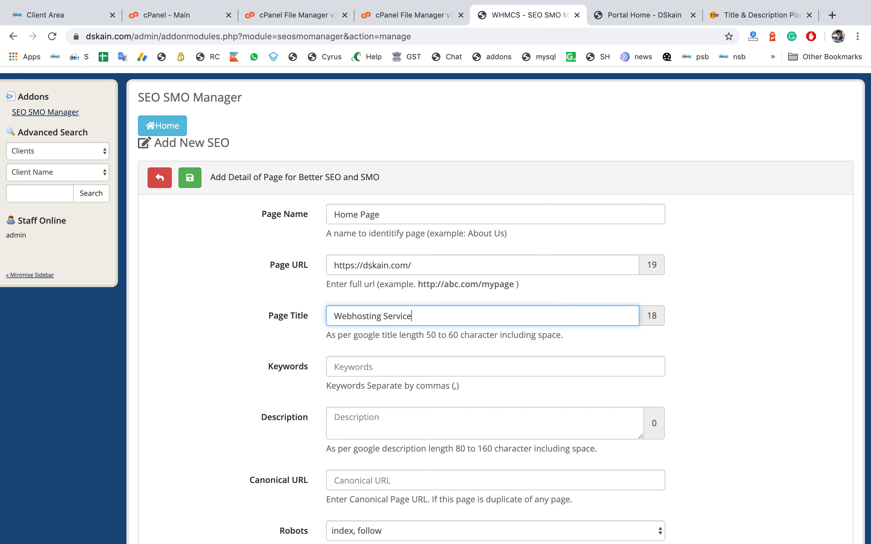
{"action": "type", "text": "s - Cheap"}
{"action": "left_click", "coordinate": [355, 316]}
{"action": "type", "text": "H"}
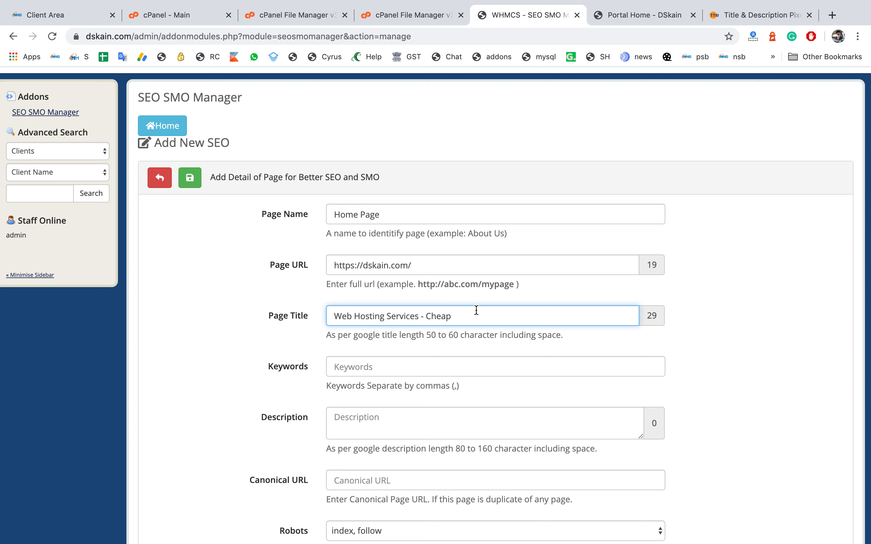
{"action": "left_click", "coordinate": [490, 311]}
{"action": "type", "text": "Domain"}
{"action": "key", "text": "BackSpace"}
{"action": "type", "text": "s and VPS  - DSkain"}
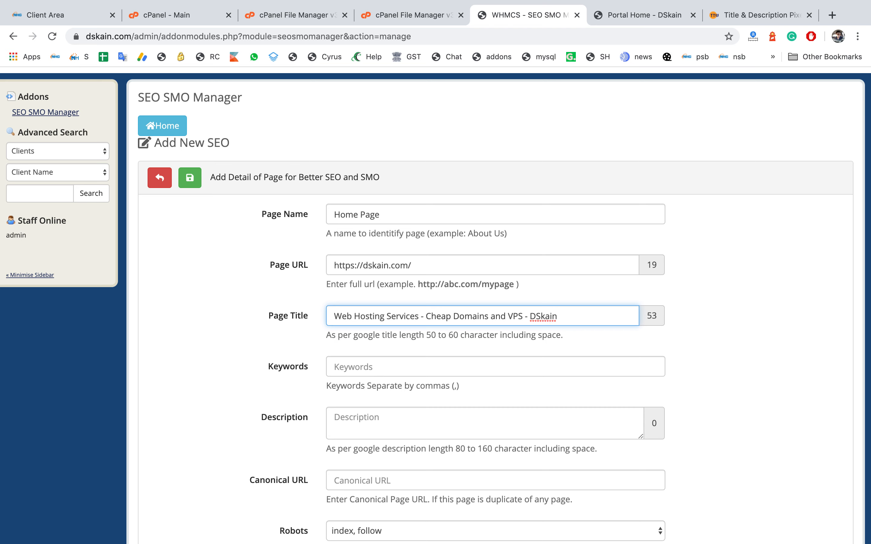
{"action": "left_click_drag", "start_coordinate": [424, 334], "coordinate": [460, 335]}
{"action": "left_click_drag", "start_coordinate": [653, 315], "coordinate": [657, 316]}
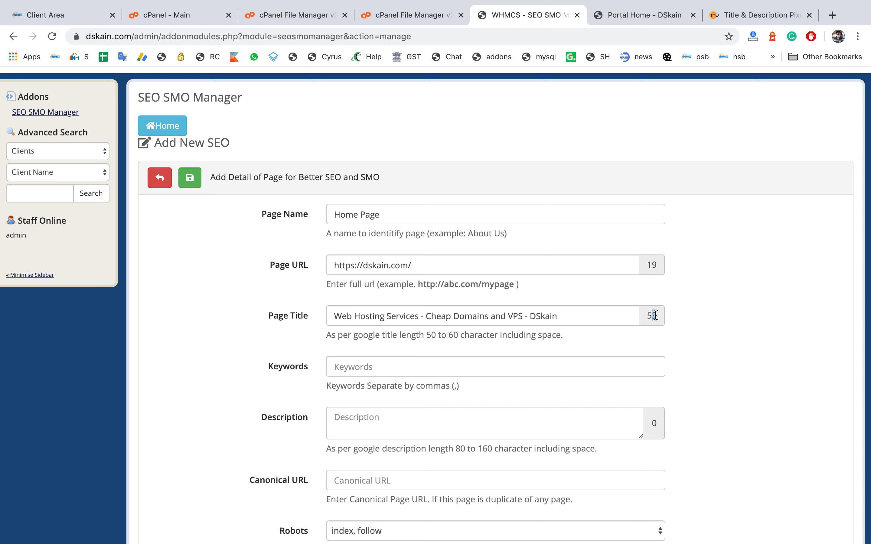
Step: Enter the keywords web hosting, vps, dedicated servers
{"action": "left_click", "coordinate": [511, 374]}
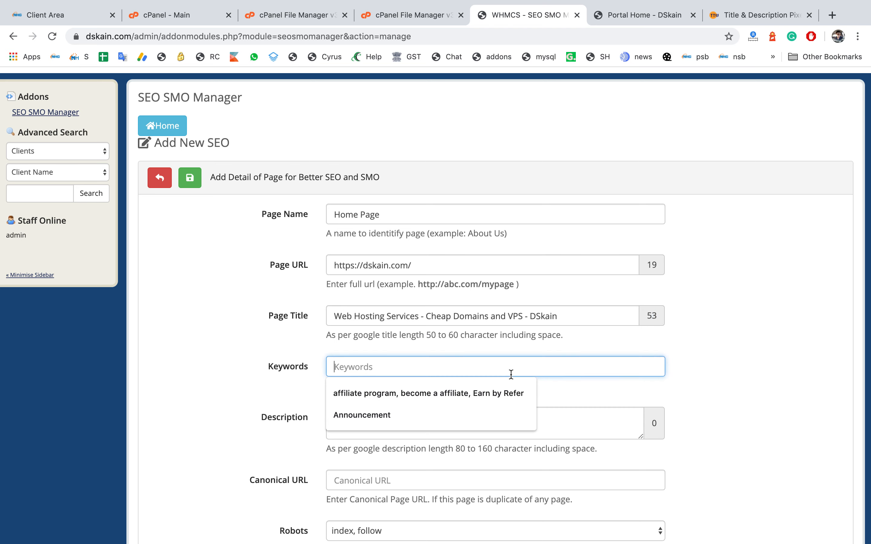
{"action": "type", "text": "web hosting"}
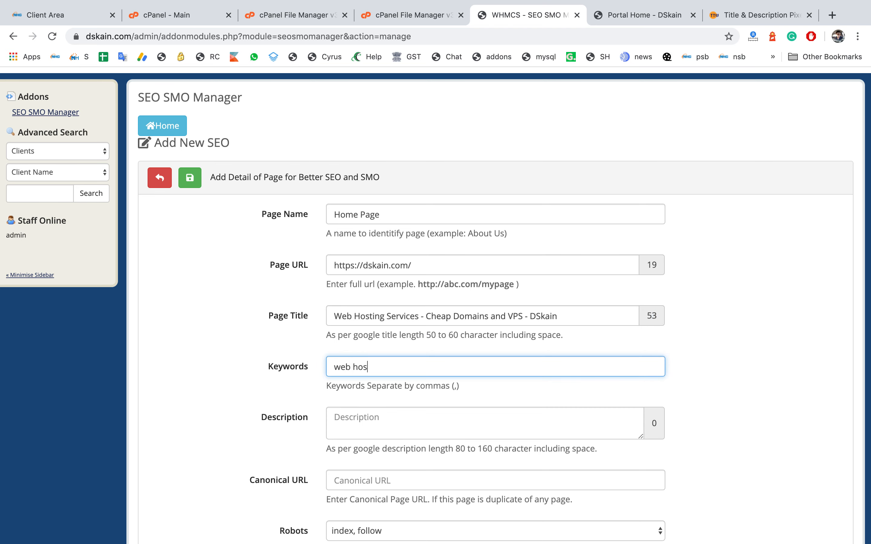
{"action": "key", "text": "BackSpace"}
{"action": "type", "text": "ing, vps, dedicated servers"}
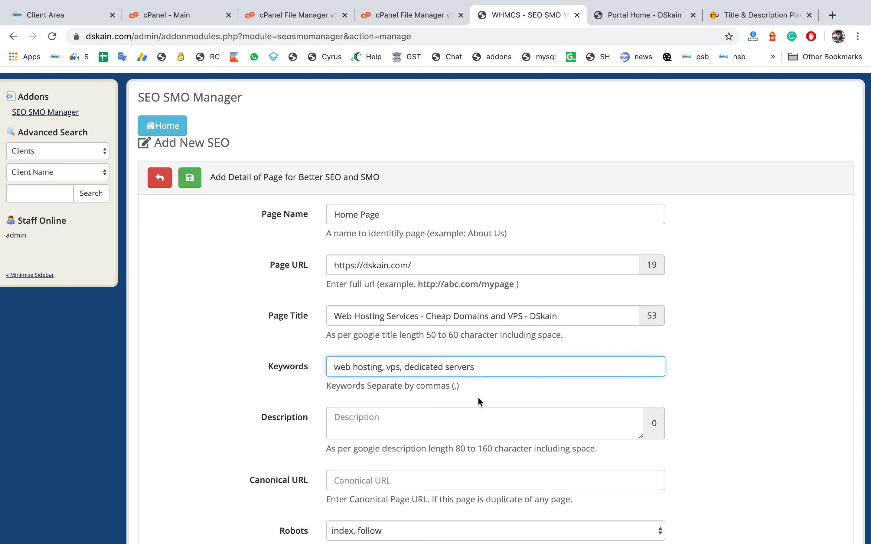
Step: Write the page description beginning with DSkain offers the cheaper we
{"action": "left_click", "coordinate": [465, 410]}
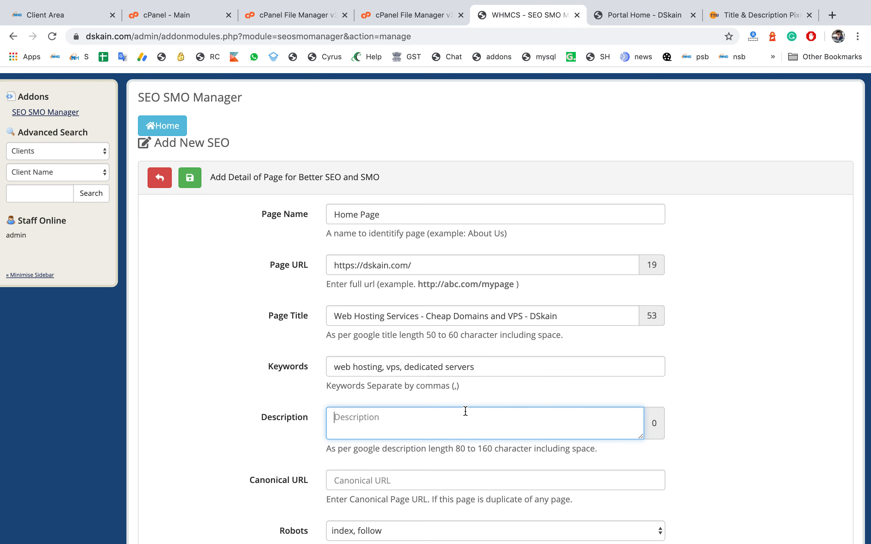
{"action": "scroll", "coordinate": [465, 409], "scroll_direction": "down", "scroll_amount": 3}
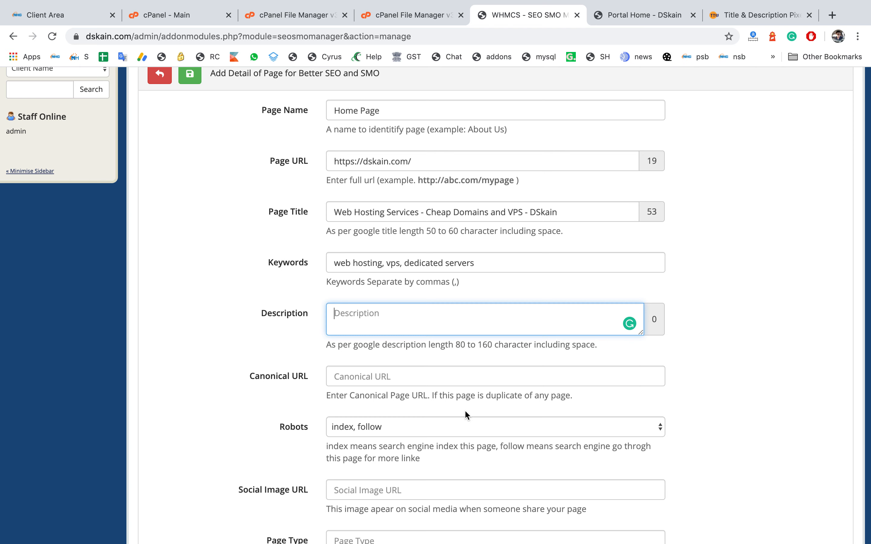
{"action": "type", "text": "DSkain offers the dev"}
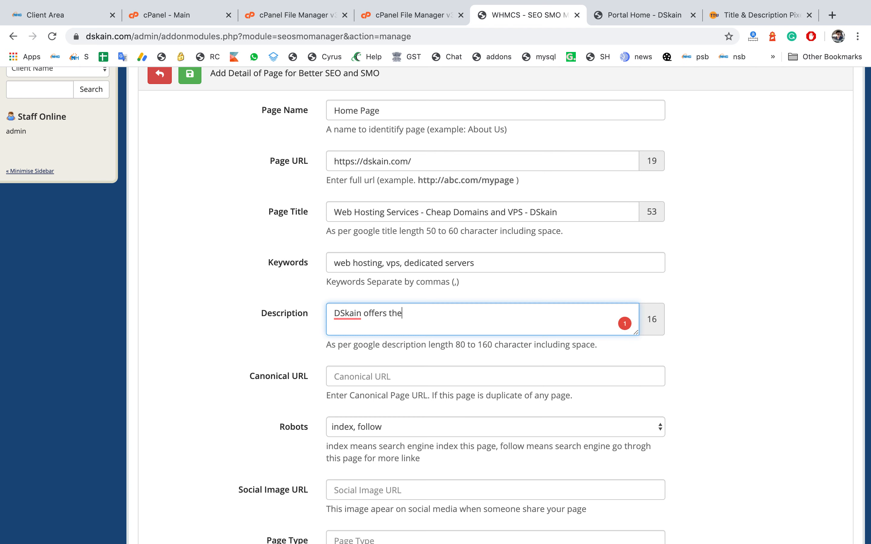
{"action": "key", "text": "BackSpace"}
{"action": "key", "text": "BackSpace"}
{"action": "key", "text": "BackSpace"}
{"action": "type", "text": "cheaper we"}
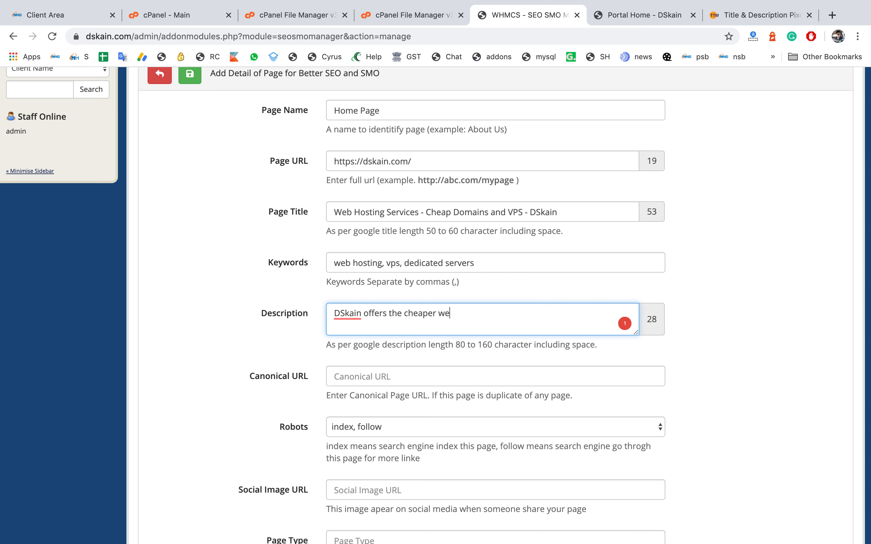
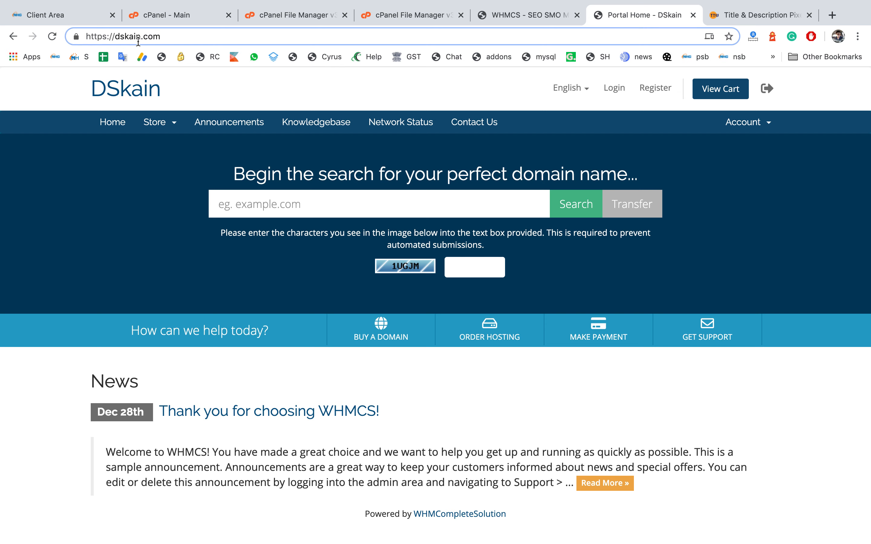
{"action": "left_click", "coordinate": [138, 40]}
{"action": "type", "text": "index."}
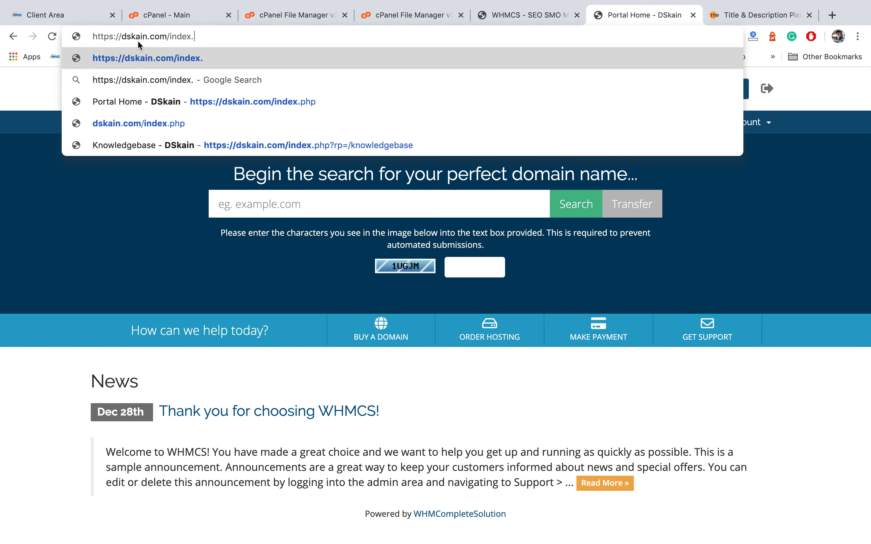
{"action": "type", "text": "php"}
{"action": "key", "text": "Return"}
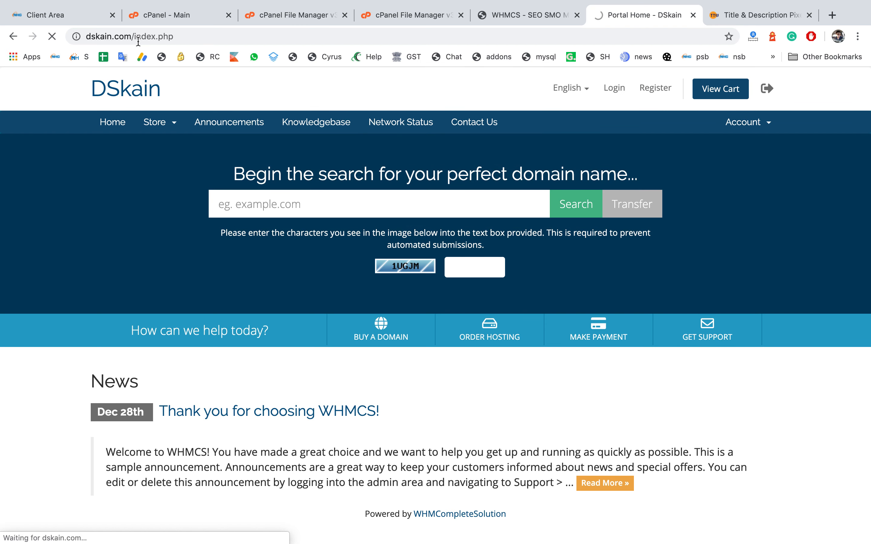
{"action": "left_click", "coordinate": [189, 38]}
{"action": "key", "text": "super+c"}
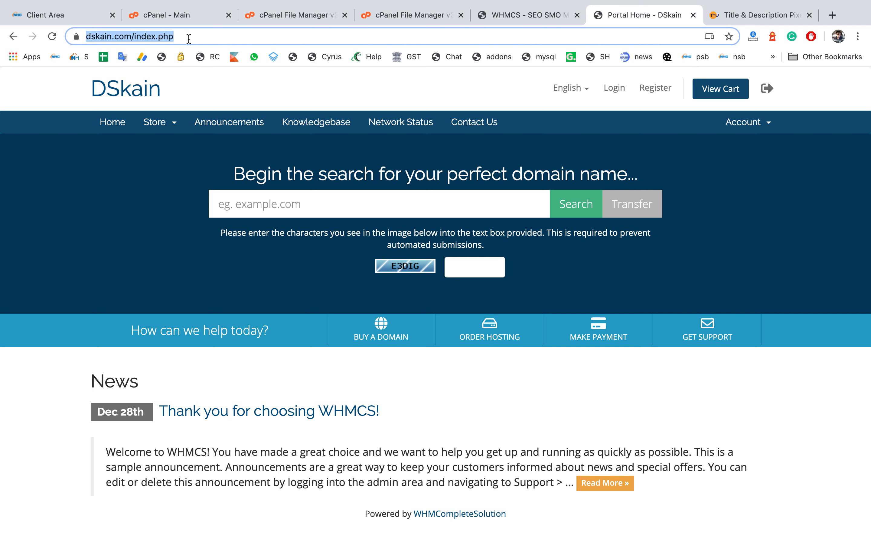
{"action": "left_click", "coordinate": [525, 15]}
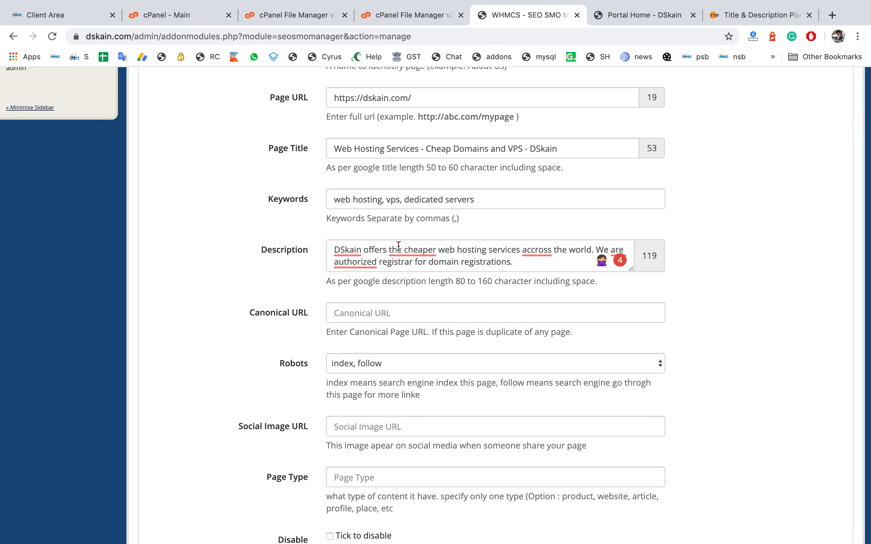
{"action": "left_click", "coordinate": [369, 317]}
{"action": "key", "text": "super+v"}
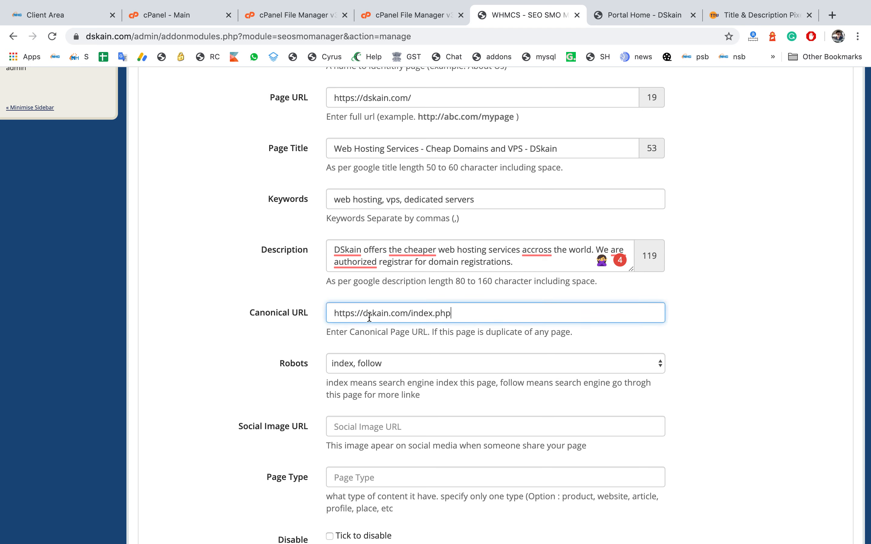
Step: Choose index, follow as the Robots setting
{"action": "left_click", "coordinate": [373, 365]}
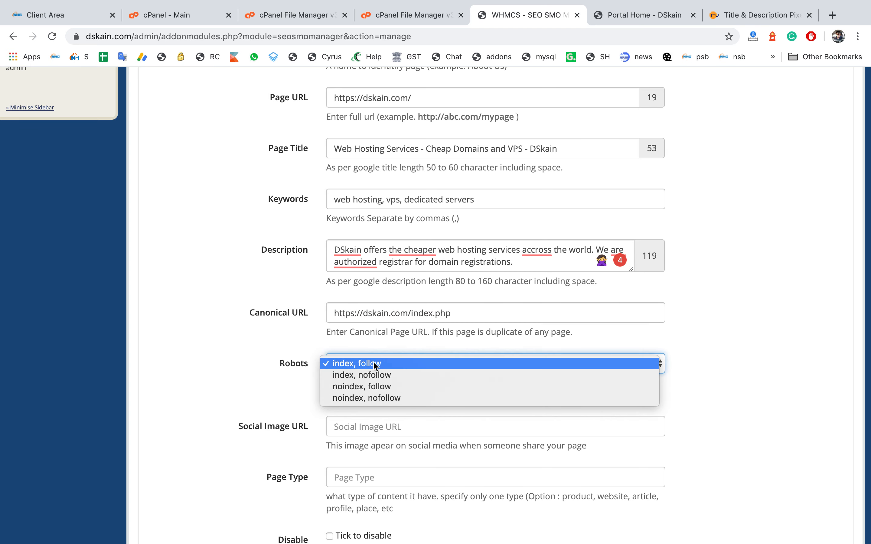
{"action": "left_click", "coordinate": [375, 365]}
{"action": "scroll", "coordinate": [294, 364], "scroll_direction": "down", "scroll_amount": 2}
{"action": "left_click", "coordinate": [392, 300]}
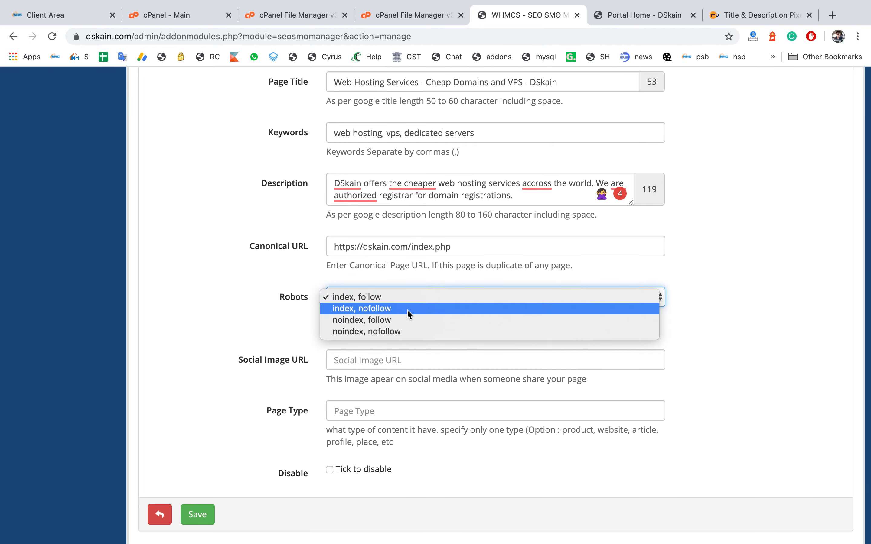
{"action": "left_click", "coordinate": [418, 299]}
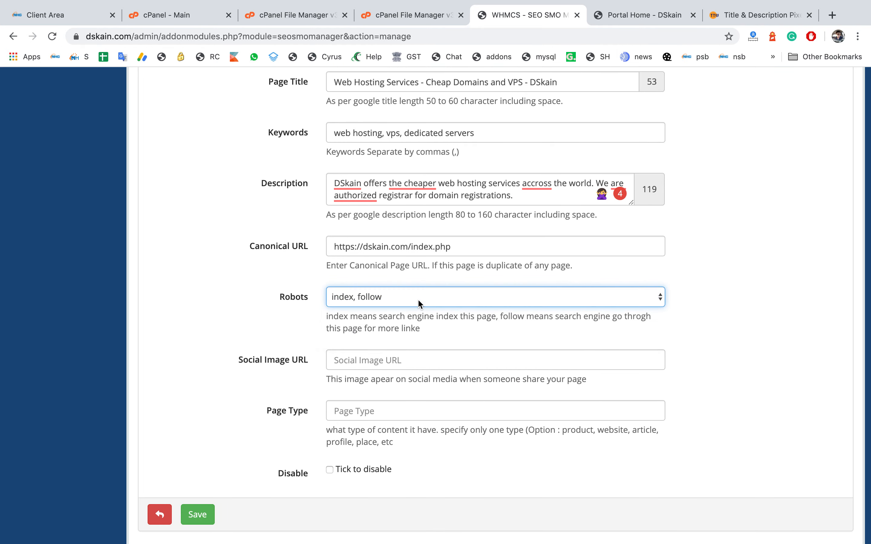
Step: Search Google Images for hosting images in a new tab
{"action": "left_click", "coordinate": [337, 361]}
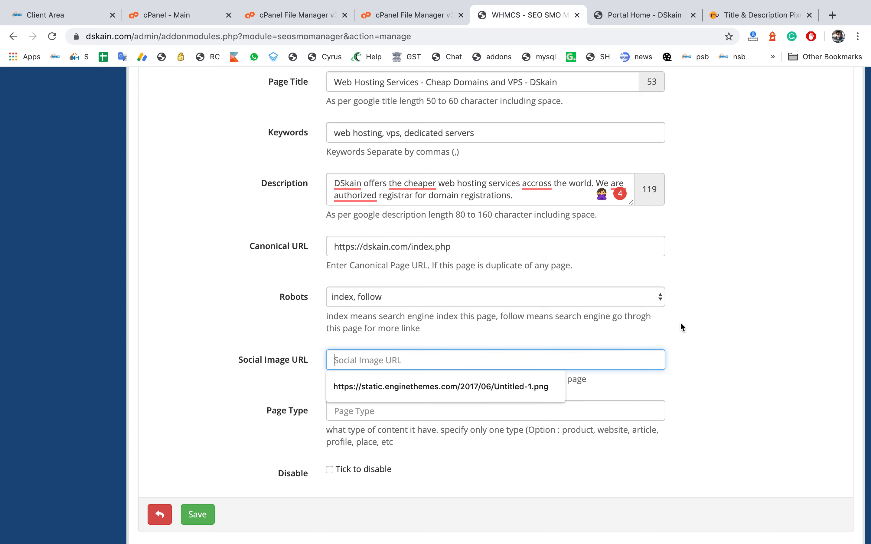
{"action": "left_click", "coordinate": [831, 13]}
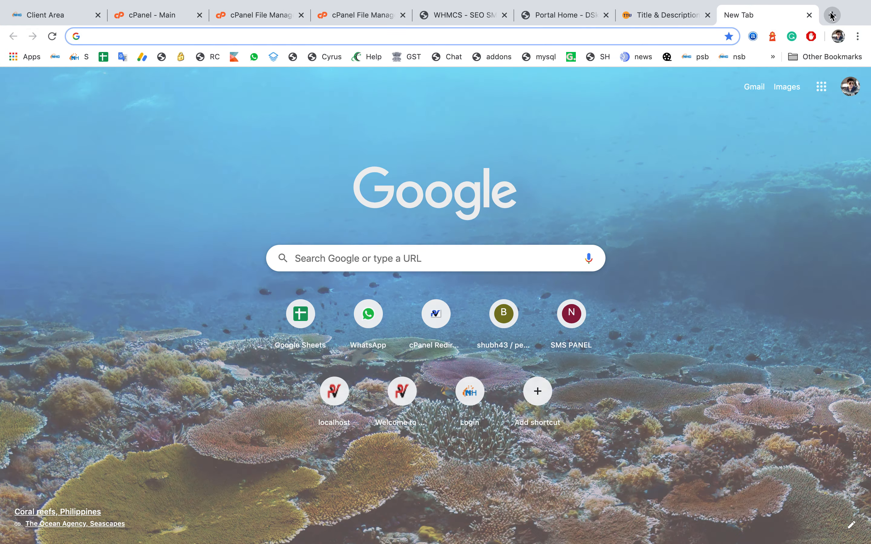
{"action": "type", "text": "hosting images"}
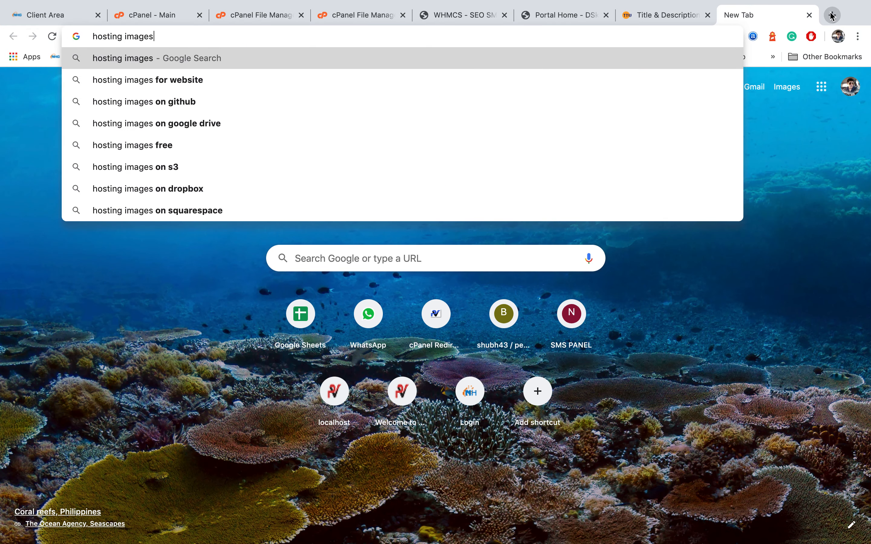
{"action": "key", "text": "Return"}
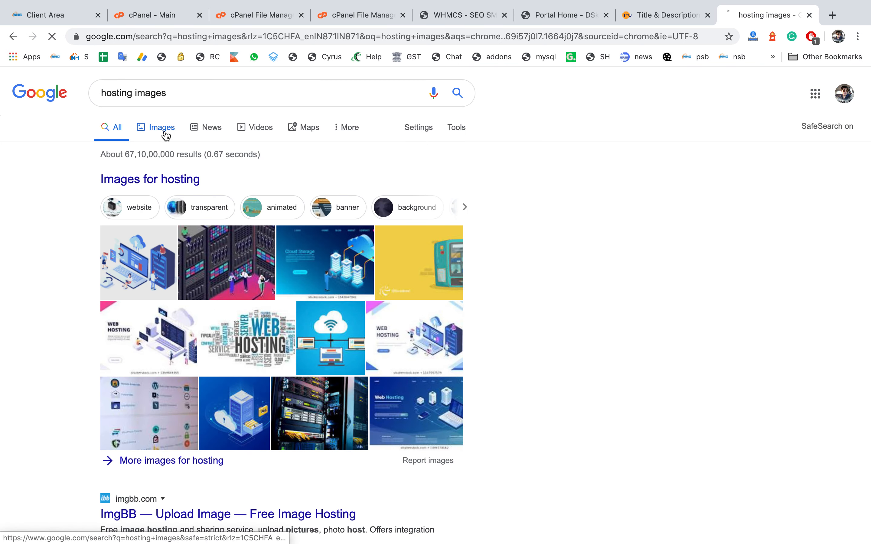
{"action": "left_click", "coordinate": [163, 132]}
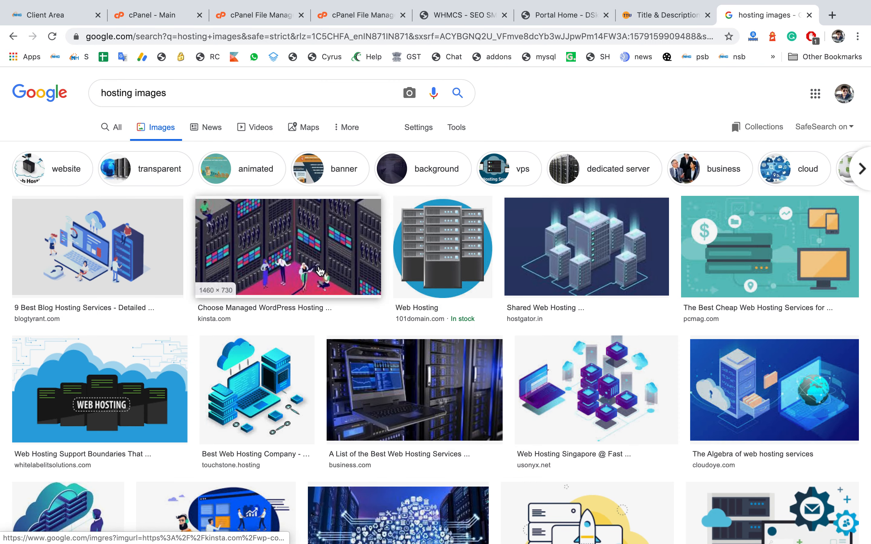
Step: Copy the blog hosting illustration's image address and paste it as the Social Image URL
{"action": "left_click", "coordinate": [320, 272]}
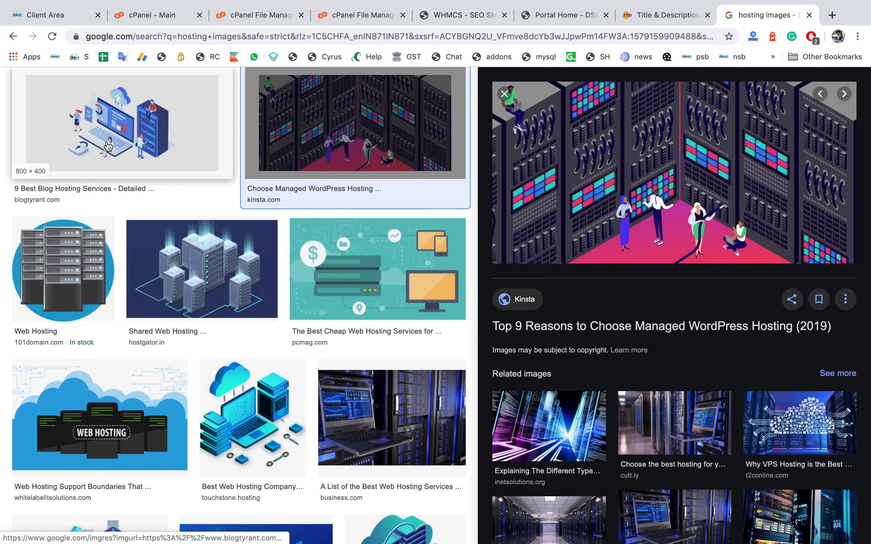
{"action": "left_click", "coordinate": [108, 147]}
{"action": "right_click", "coordinate": [696, 199]}
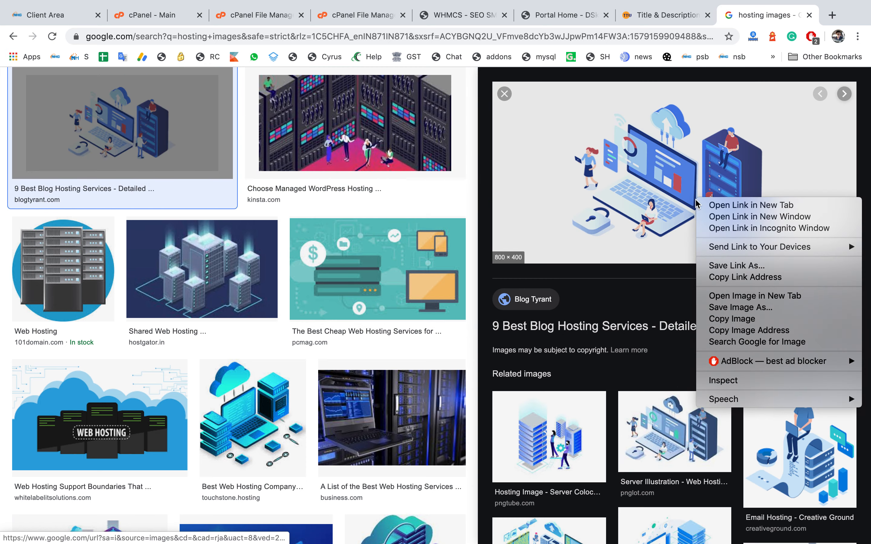
{"action": "left_click", "coordinate": [746, 331]}
{"action": "left_click", "coordinate": [444, 15]}
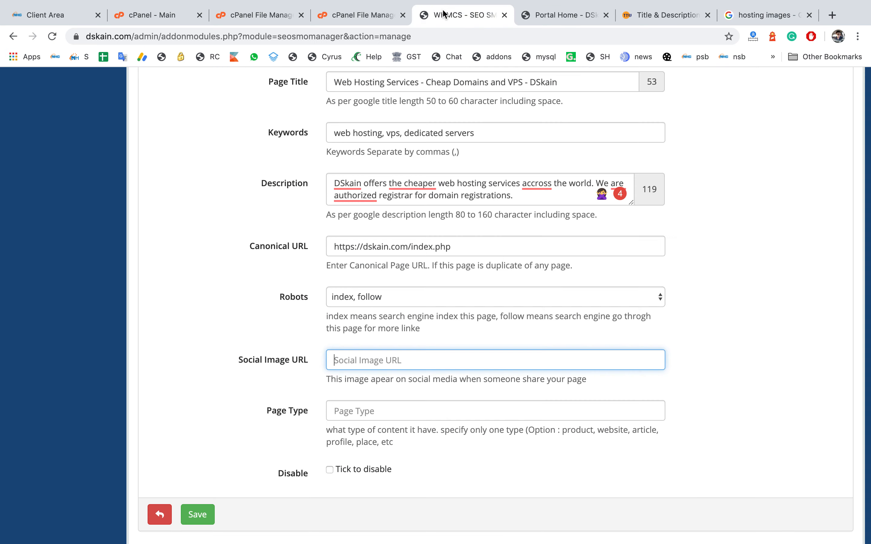
{"action": "key", "text": "super+v"}
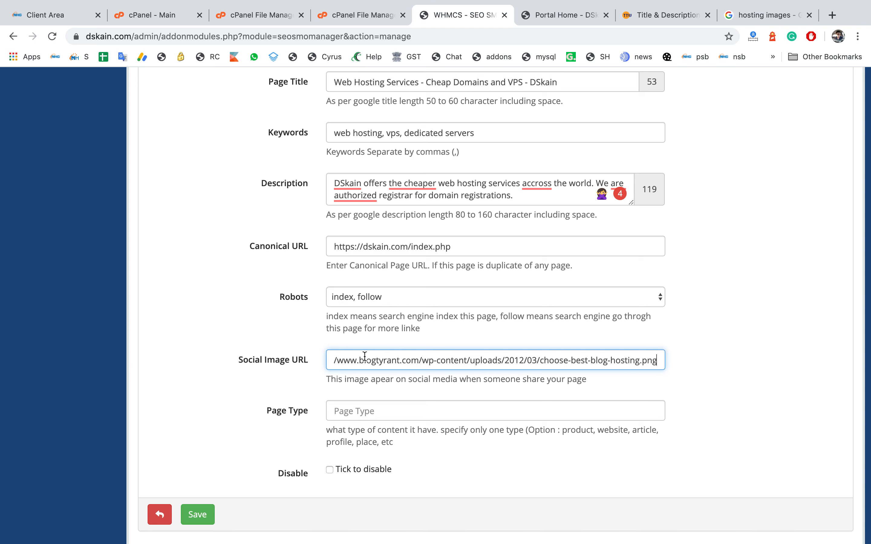
Step: Set the page type to website and save the SEO details
{"action": "left_click", "coordinate": [361, 406]}
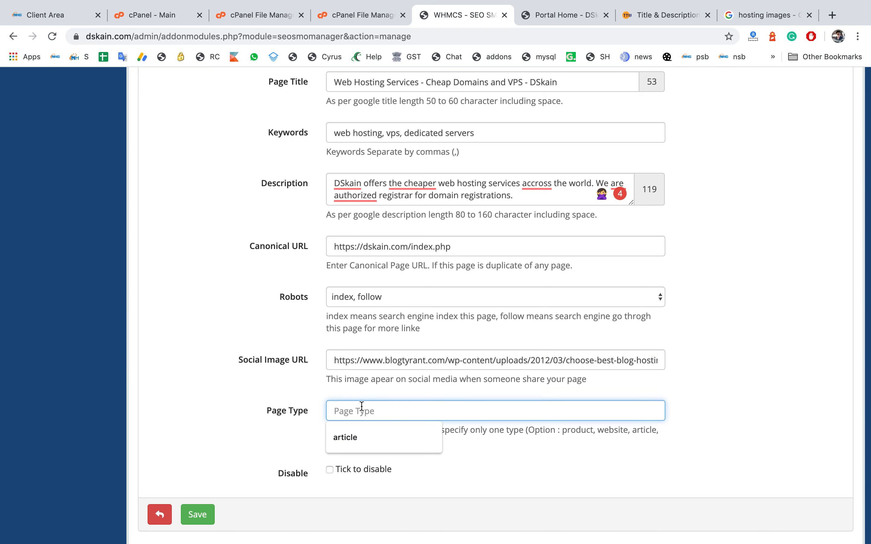
{"action": "left_click", "coordinate": [483, 431]}
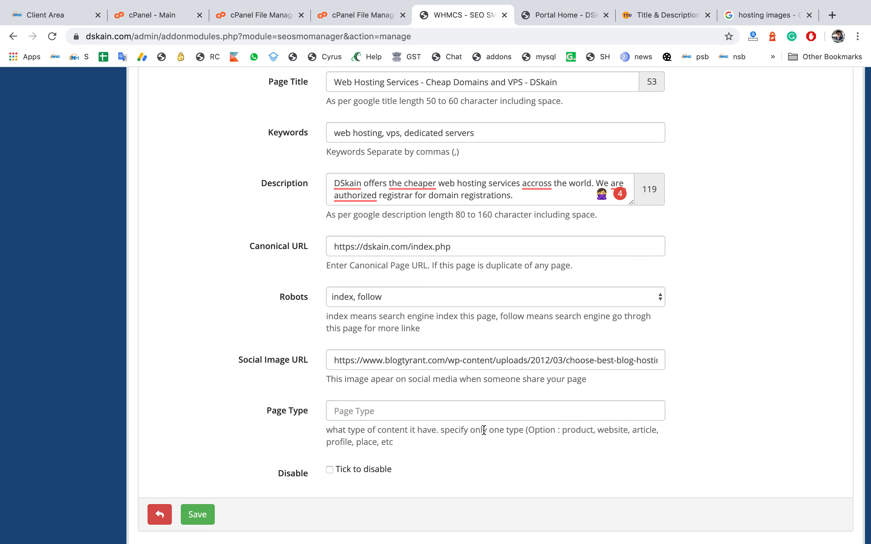
{"action": "left_click", "coordinate": [469, 415]}
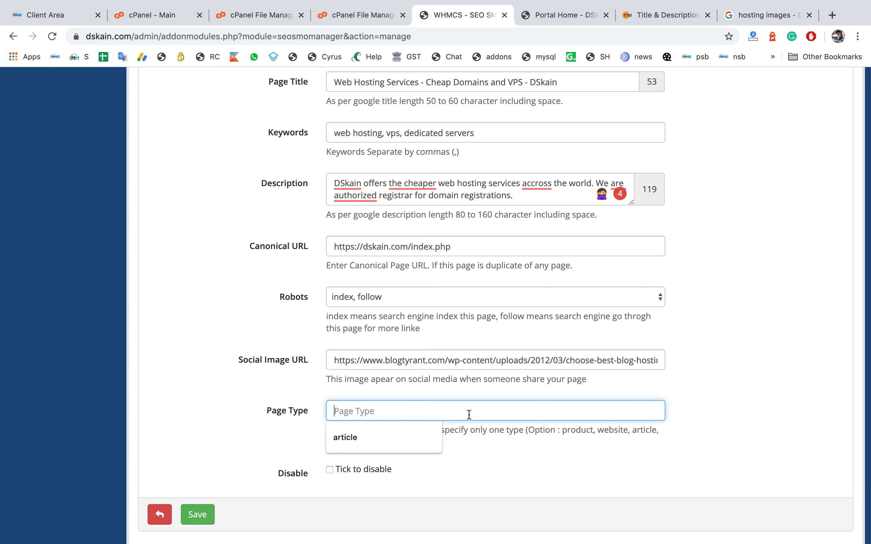
{"action": "type", "text": "website"}
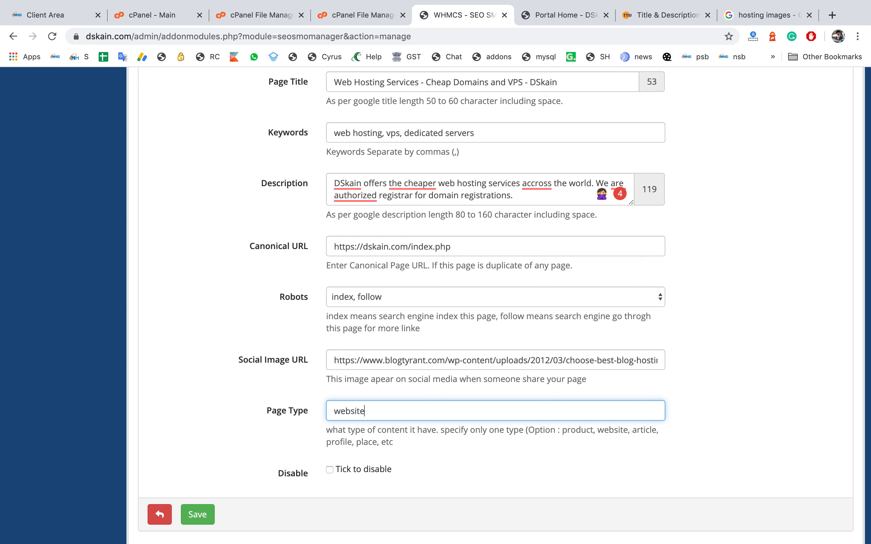
{"action": "left_click", "coordinate": [195, 520]}
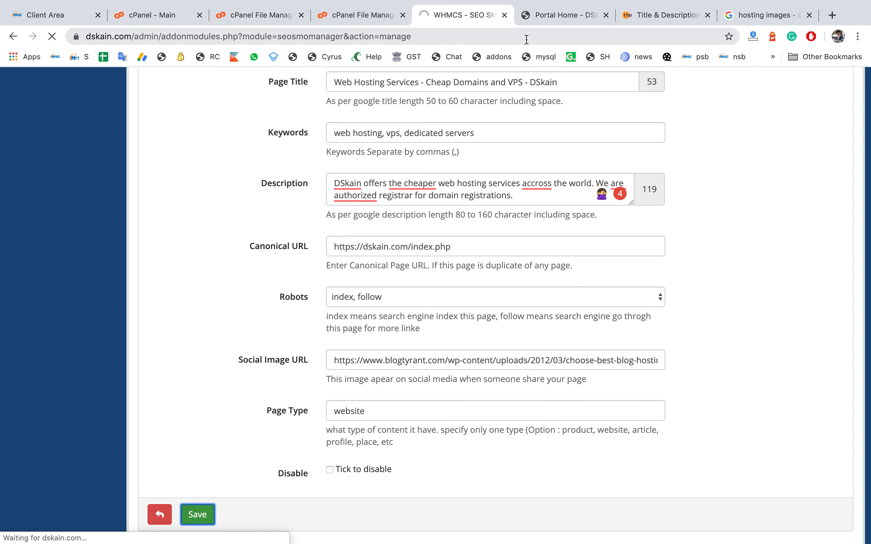
{"action": "mouse_move", "coordinate": [493, 127]}
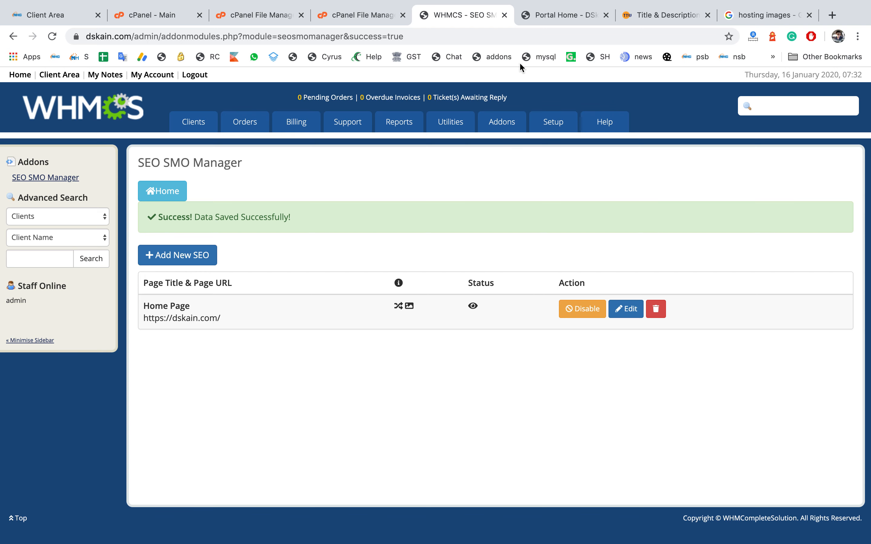
Step: Reload the portal home page at dskain.com to check its browser title
{"action": "left_click", "coordinate": [555, 21]}
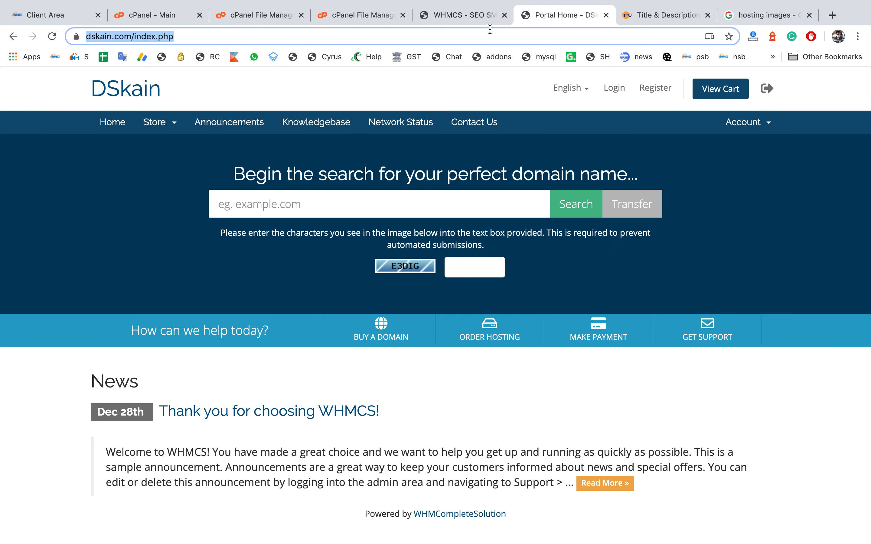
{"action": "left_click", "coordinate": [134, 37]}
{"action": "left_click_drag", "start_coordinate": [160, 36], "coordinate": [224, 45]}
{"action": "key", "text": "BackSpace"}
{"action": "key", "text": "Return"}
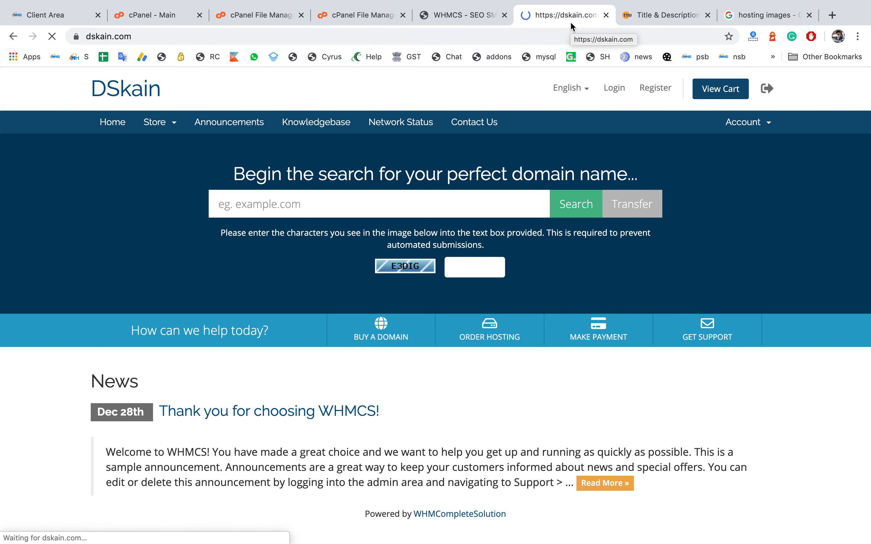
{"action": "left_click", "coordinate": [400, 39]}
{"action": "left_click", "coordinate": [680, 16]}
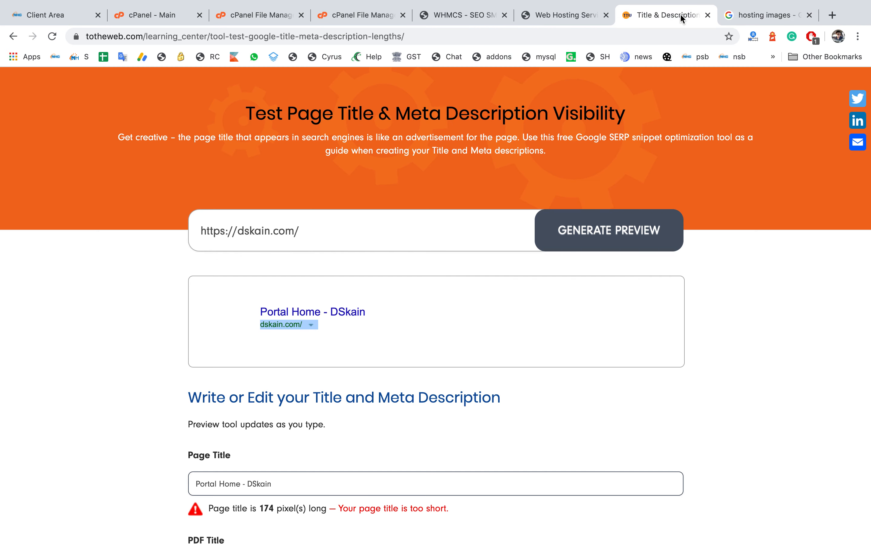
{"action": "left_click_drag", "start_coordinate": [396, 221], "coordinate": [153, 229]}
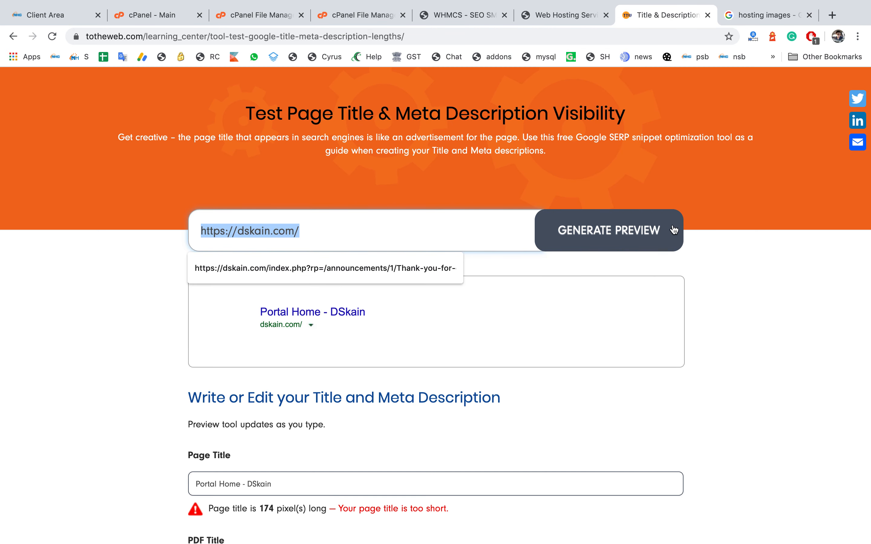
{"action": "left_click", "coordinate": [647, 234]}
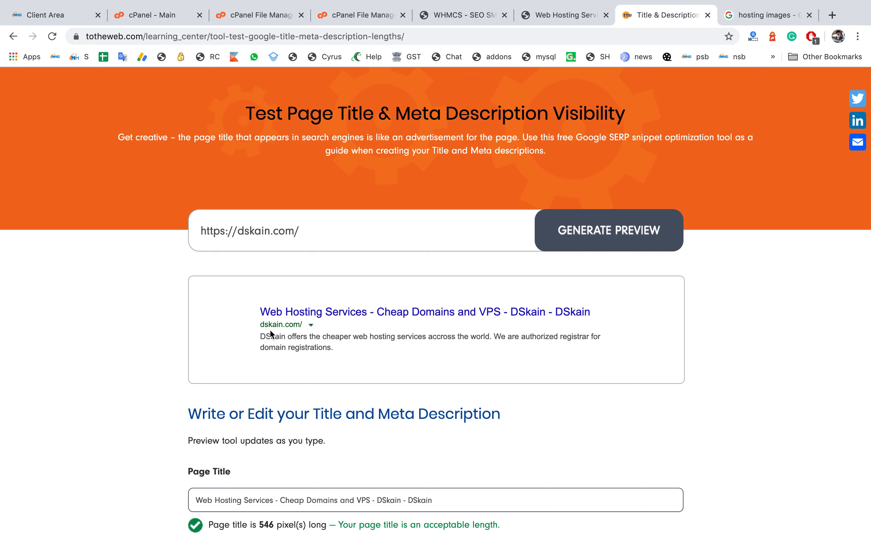
{"action": "left_click_drag", "start_coordinate": [260, 337], "coordinate": [382, 338]}
{"action": "left_click", "coordinate": [382, 338]}
{"action": "scroll", "coordinate": [381, 338], "scroll_direction": "down", "scroll_amount": 5}
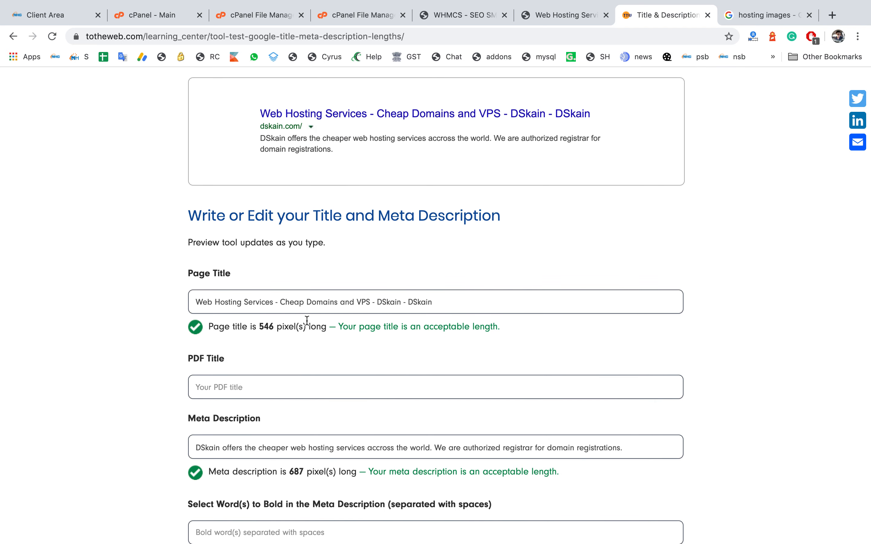
{"action": "left_click_drag", "start_coordinate": [259, 328], "coordinate": [288, 328]}
{"action": "scroll", "coordinate": [288, 330], "scroll_direction": "down", "scroll_amount": 3}
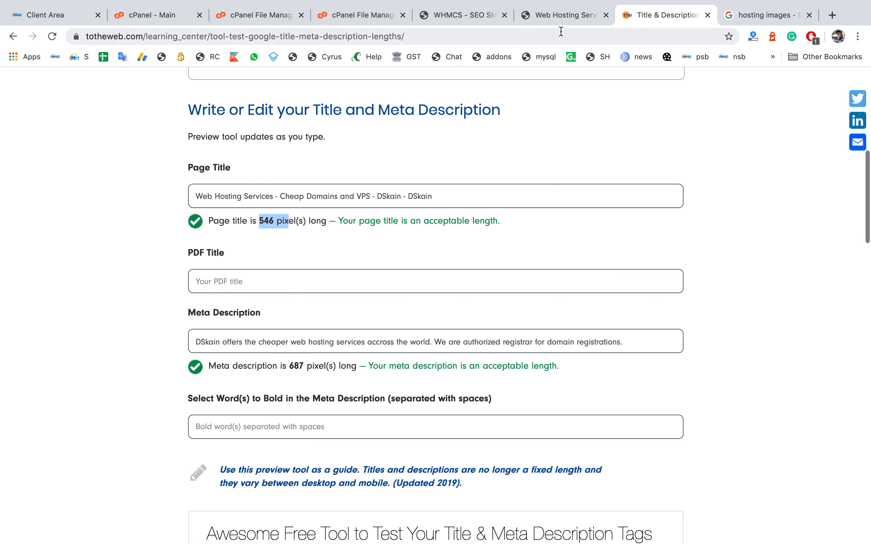
Step: Open the Home Page SEO entry for editing and review its fields
{"action": "left_click", "coordinate": [471, 21]}
{"action": "left_click", "coordinate": [630, 275]}
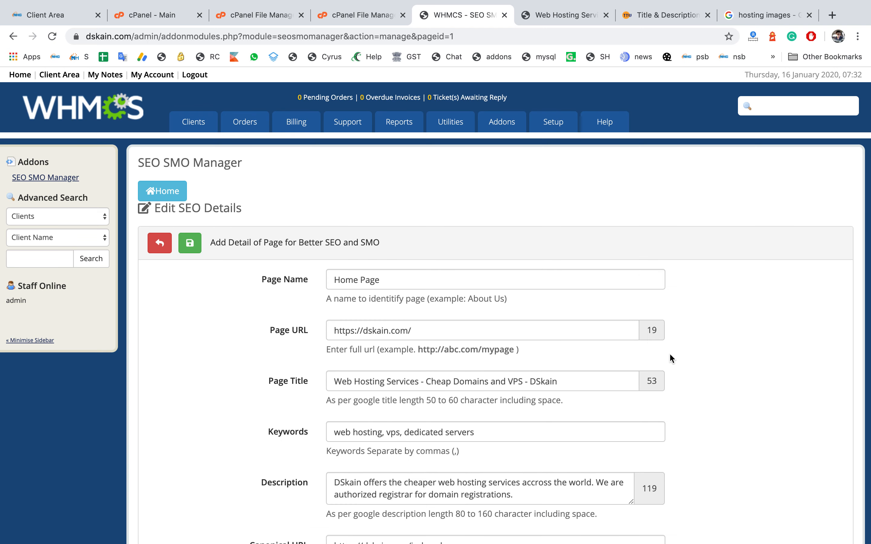
{"action": "scroll", "coordinate": [653, 381], "scroll_direction": "down", "scroll_amount": 10}
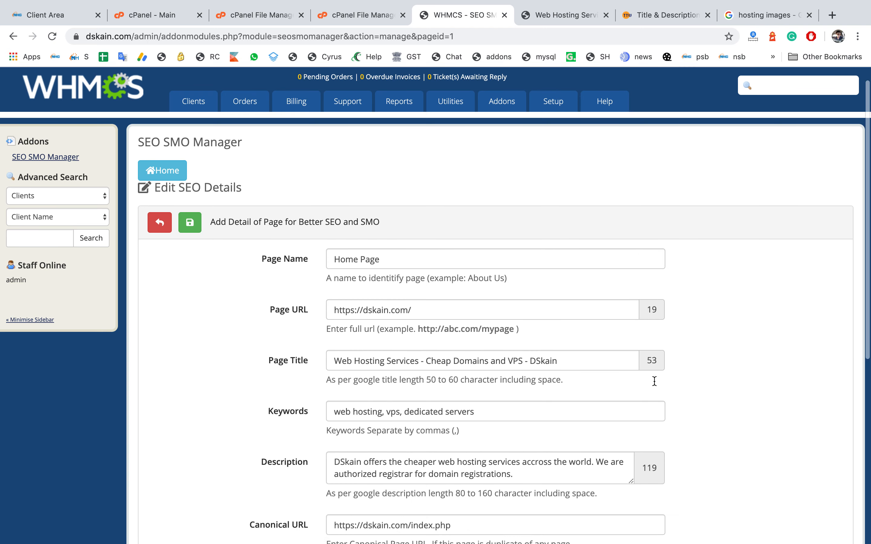
{"action": "scroll", "coordinate": [654, 381], "scroll_direction": "up", "scroll_amount": 10}
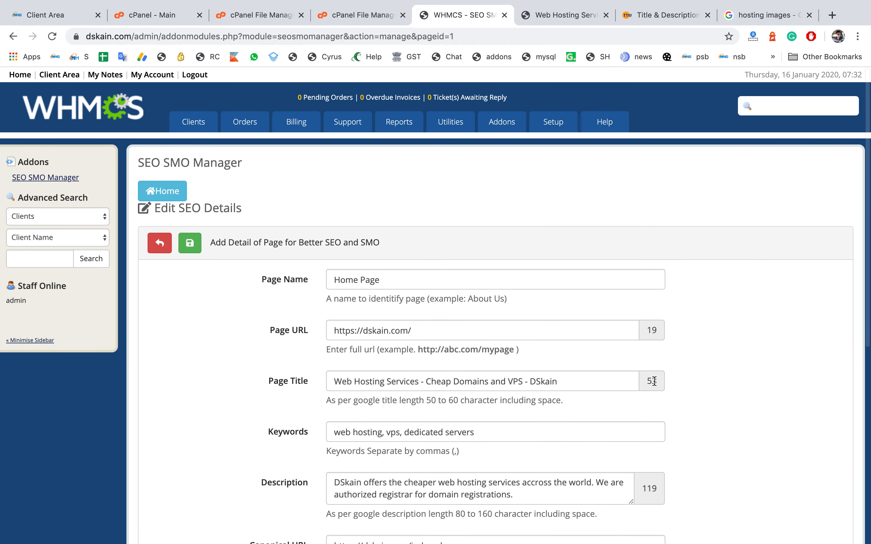
Step: Open the SEO SMO Manager addon configuration, enable Social Buttons with type sharing, and save the changes
{"action": "mouse_move", "coordinate": [559, 132]}
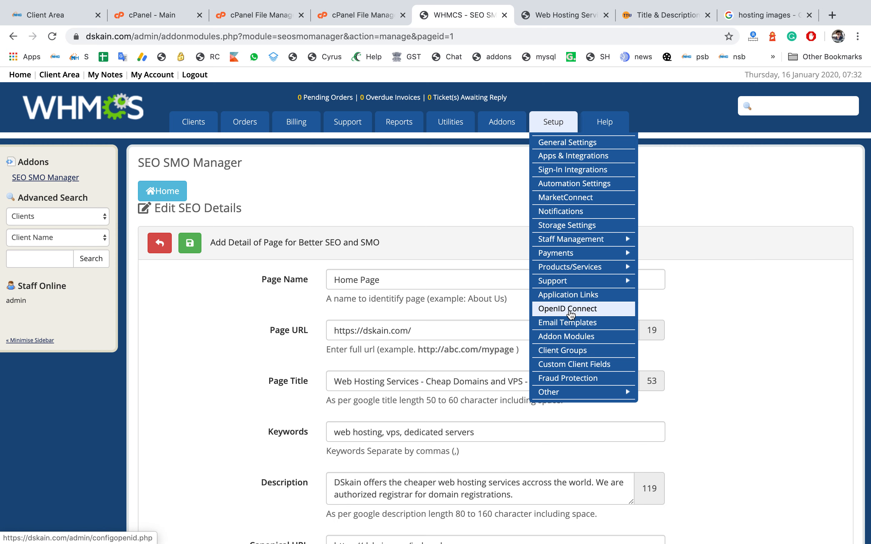
{"action": "left_click", "coordinate": [560, 343]}
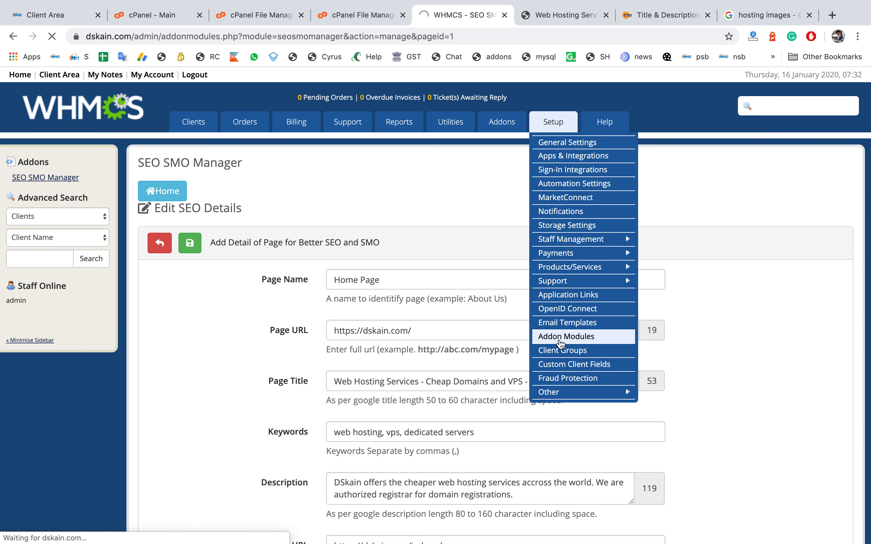
{"action": "scroll", "coordinate": [560, 343], "scroll_direction": "down", "scroll_amount": 5}
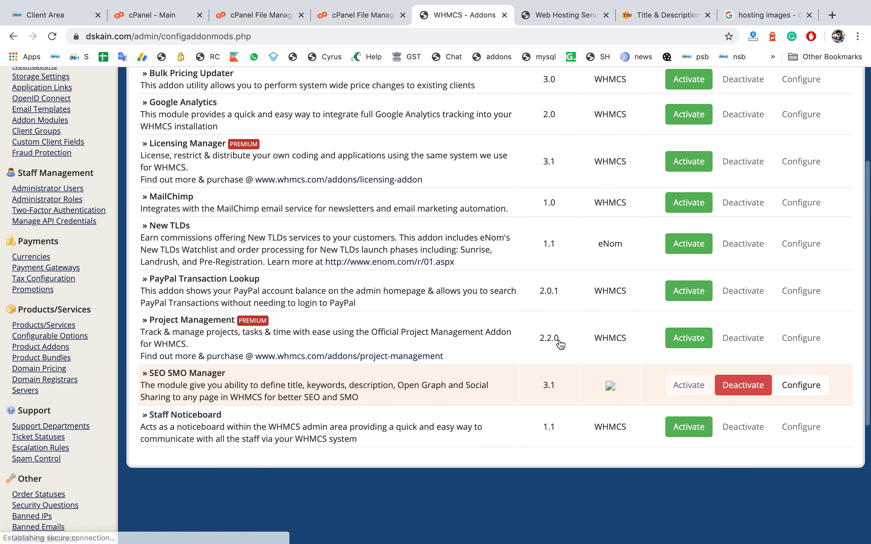
{"action": "scroll", "coordinate": [559, 343], "scroll_direction": "down", "scroll_amount": 1}
{"action": "left_click", "coordinate": [809, 365]}
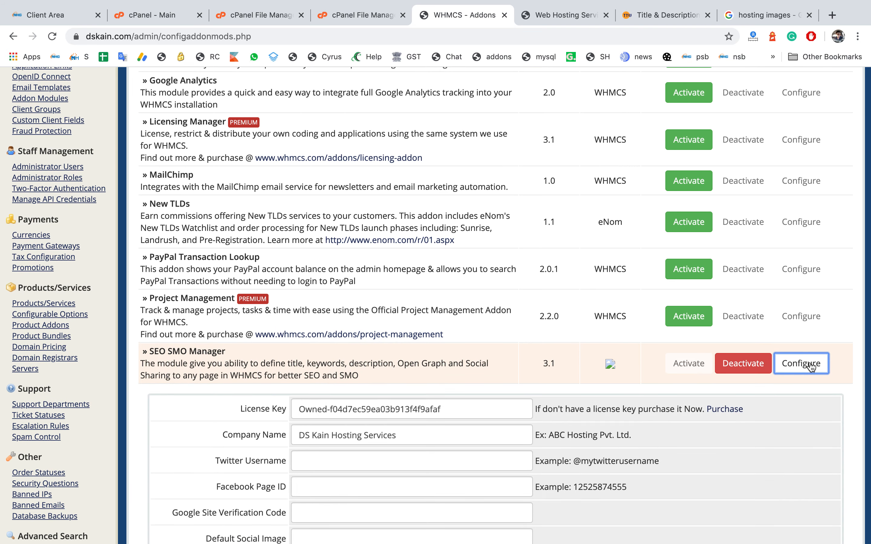
{"action": "scroll", "coordinate": [564, 316], "scroll_direction": "down", "scroll_amount": 6}
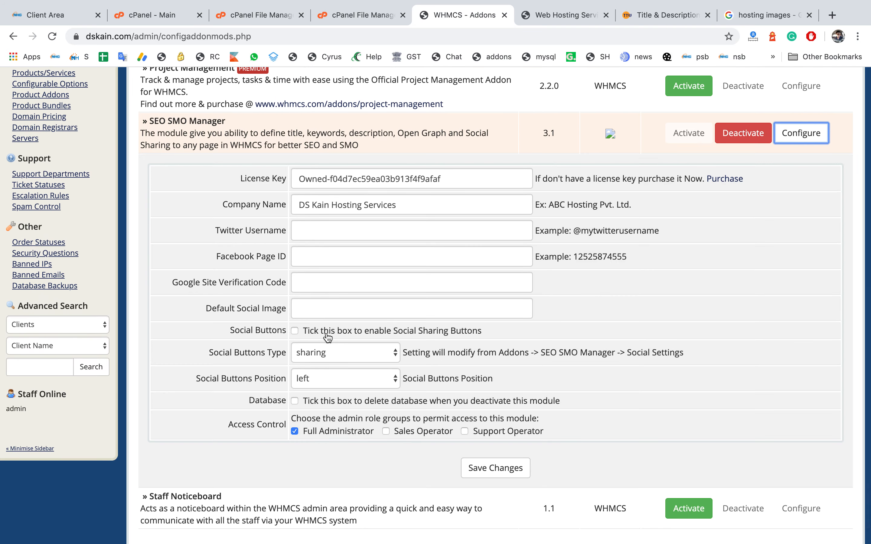
{"action": "left_click", "coordinate": [558, 16]}
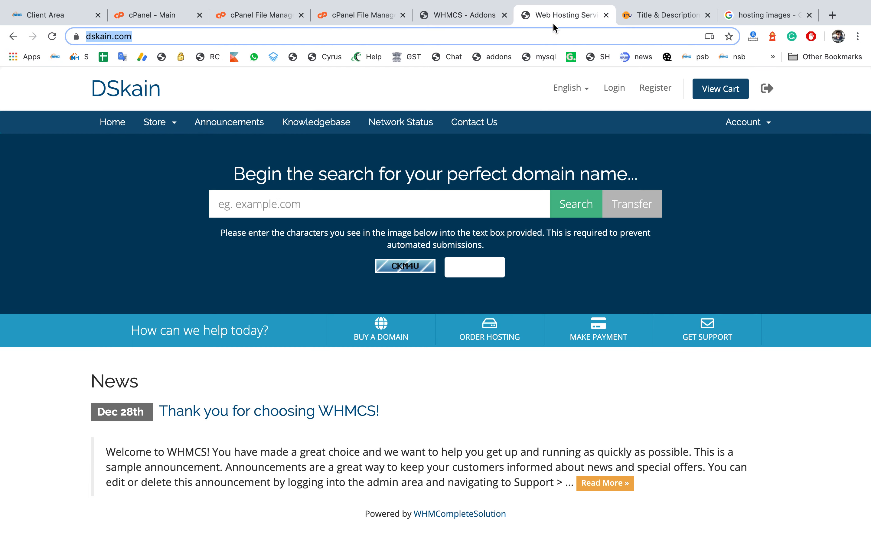
{"action": "left_click", "coordinate": [464, 15]}
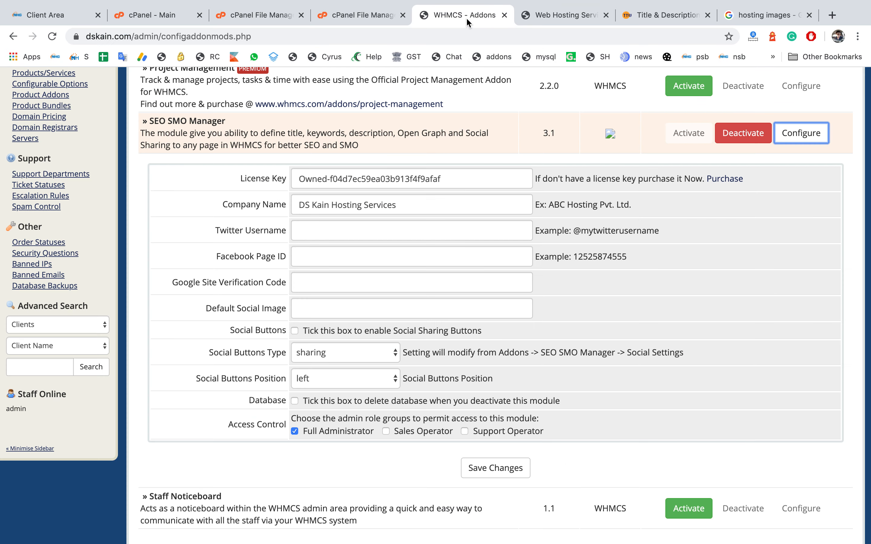
{"action": "left_click", "coordinate": [294, 331]}
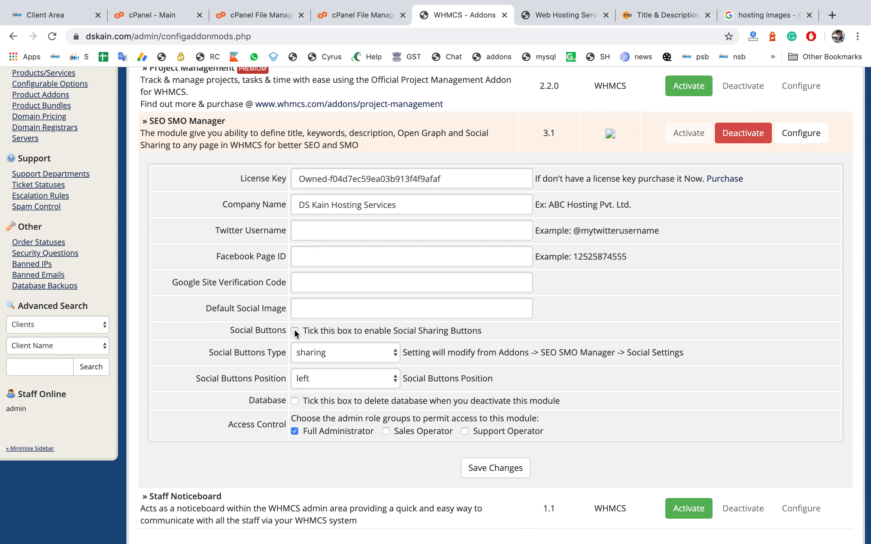
{"action": "left_click", "coordinate": [318, 356]}
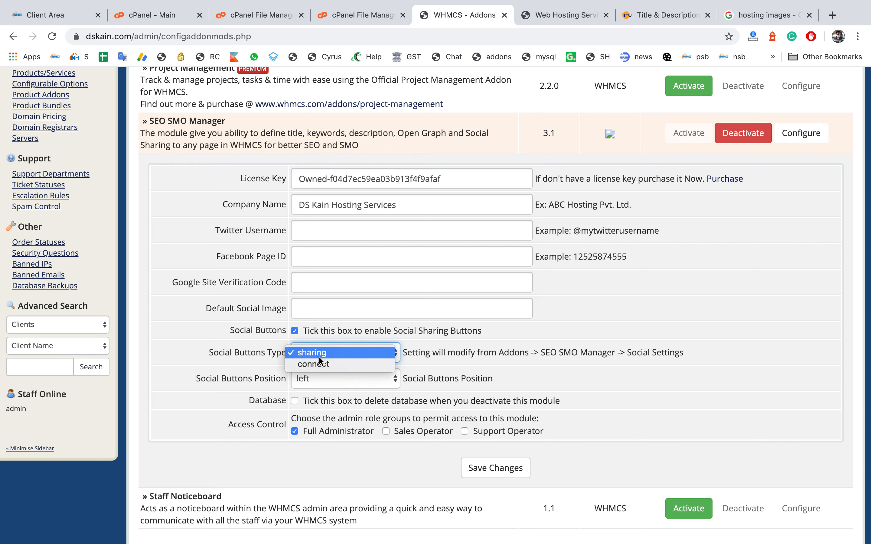
{"action": "left_click", "coordinate": [322, 352]}
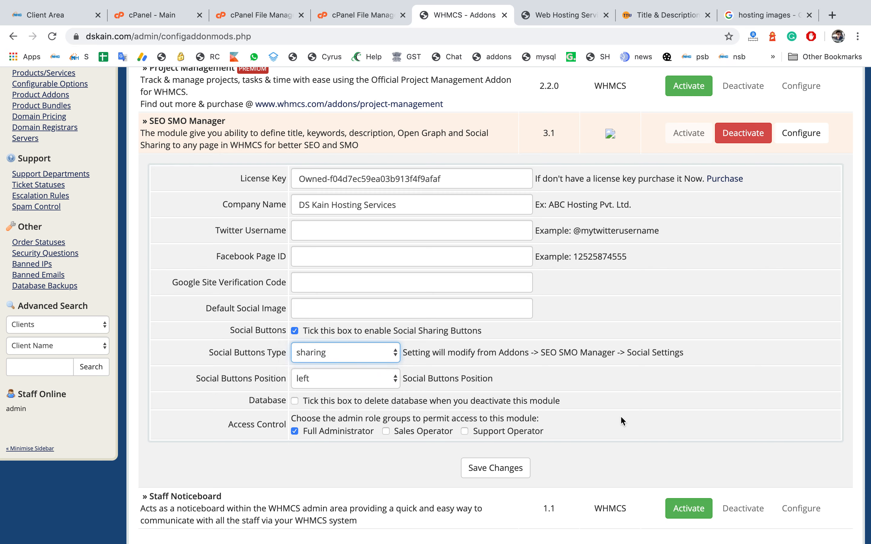
{"action": "left_click", "coordinate": [522, 468]}
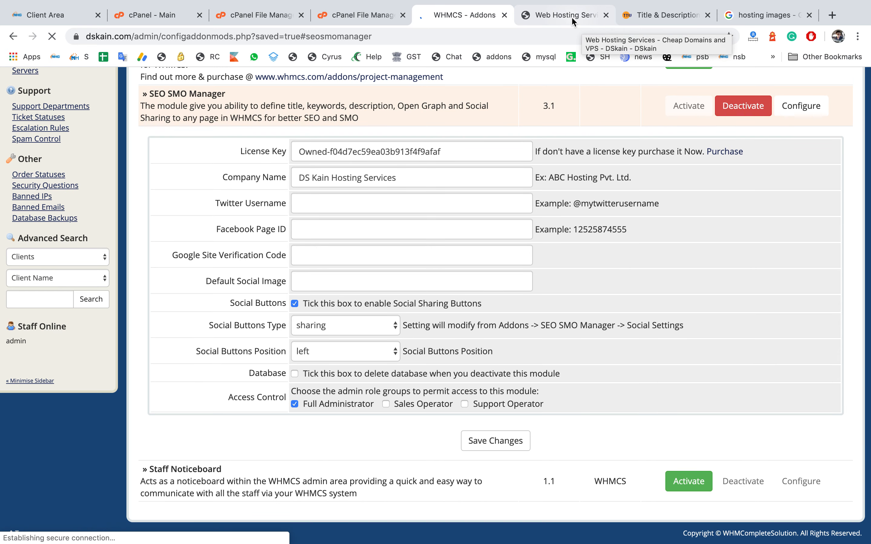
Step: Reload the dskain.com home page and try its Facebook sharing button
{"action": "left_click", "coordinate": [571, 16]}
{"action": "key", "text": "Return"}
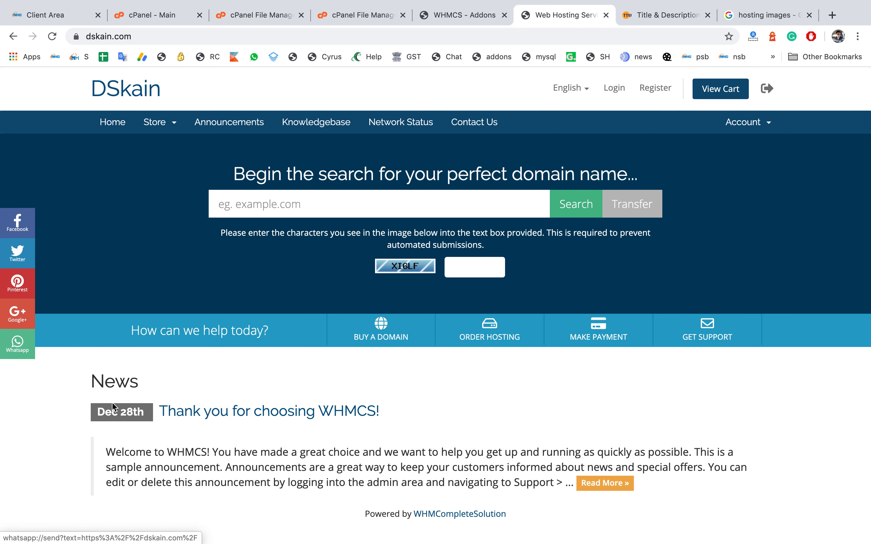
{"action": "left_click", "coordinate": [16, 223]}
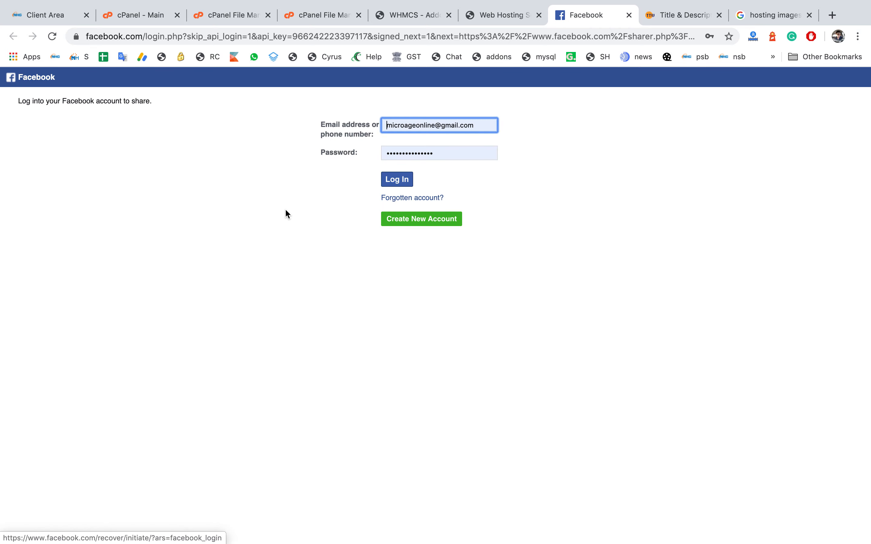
{"action": "left_click", "coordinate": [628, 16]}
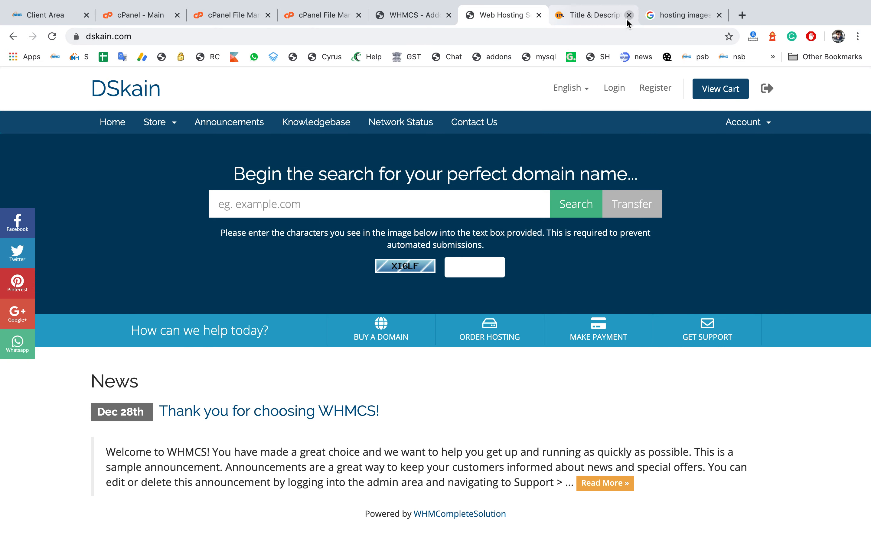
Step: Change the addon's Social Buttons Type to connect and save the changes
{"action": "left_click", "coordinate": [425, 15]}
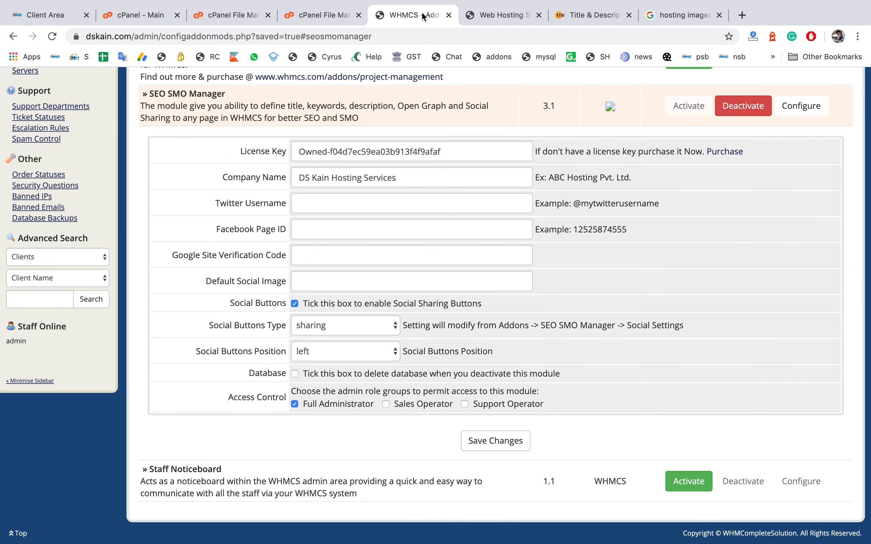
{"action": "left_click", "coordinate": [342, 326]}
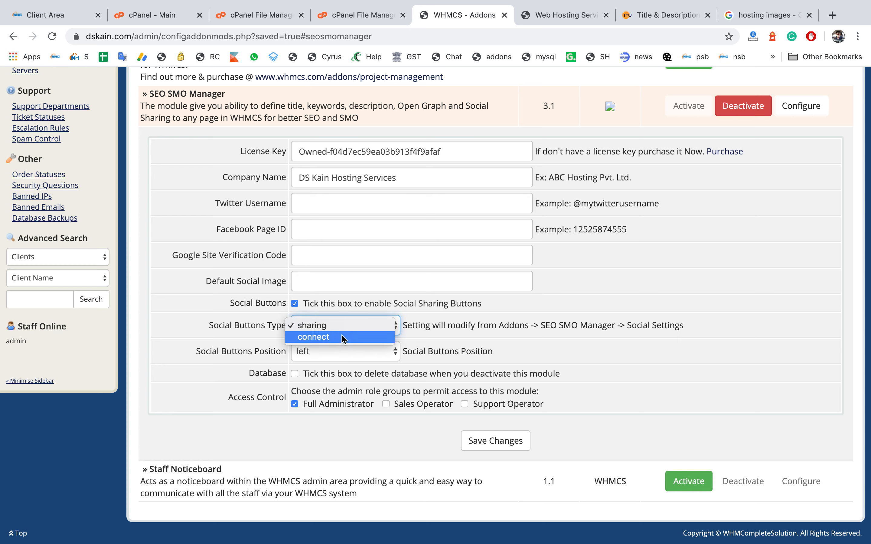
{"action": "left_click", "coordinate": [342, 337]}
{"action": "left_click", "coordinate": [480, 443]}
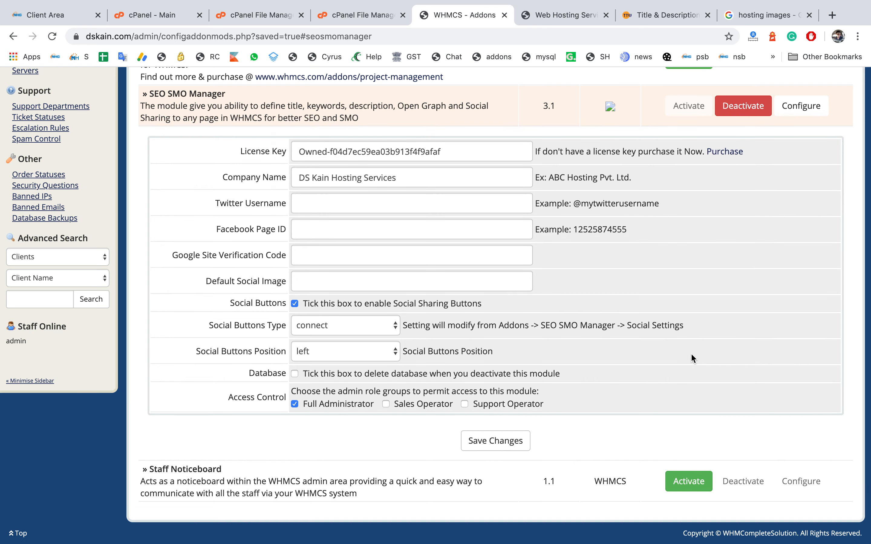
{"action": "scroll", "coordinate": [693, 358], "scroll_direction": "up", "scroll_amount": 10}
{"action": "scroll", "coordinate": [691, 353], "scroll_direction": "up", "scroll_amount": 4}
{"action": "mouse_move", "coordinate": [501, 122]}
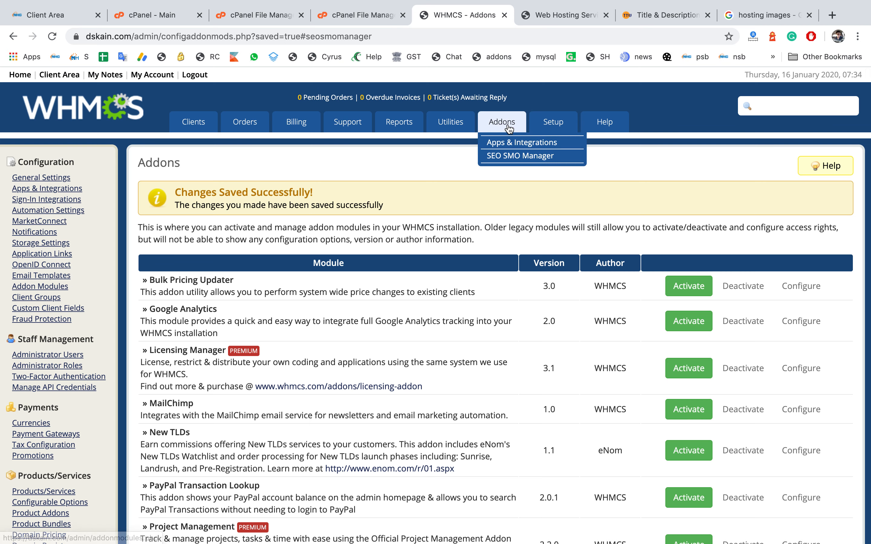
{"action": "left_click", "coordinate": [506, 157]}
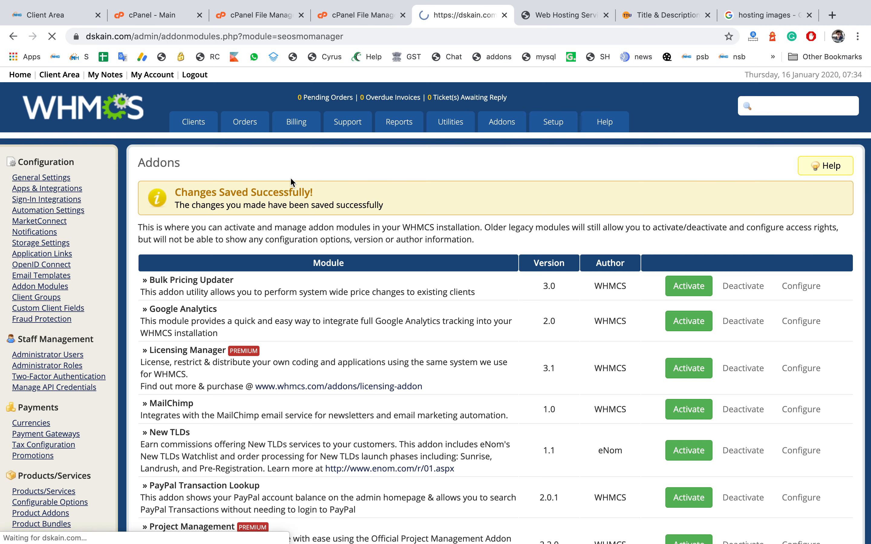
{"action": "left_click", "coordinate": [248, 193]}
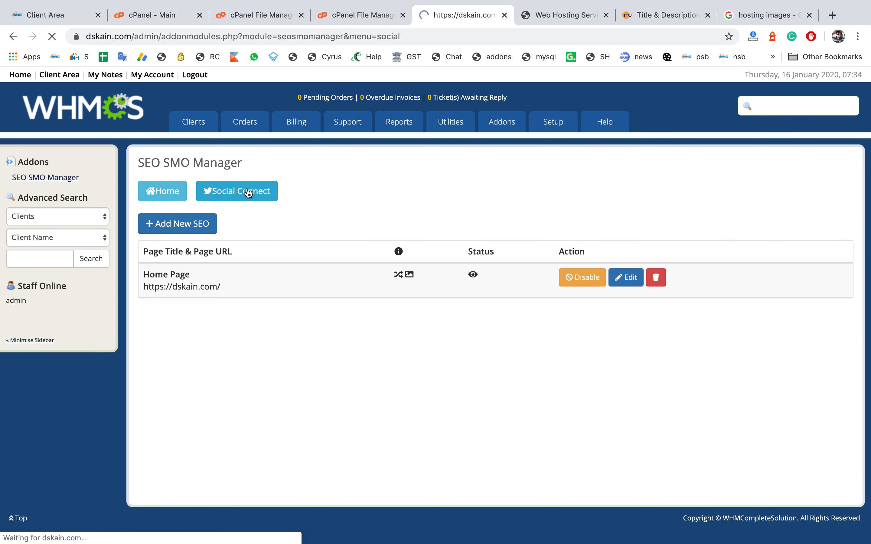
{"action": "left_click", "coordinate": [330, 291]}
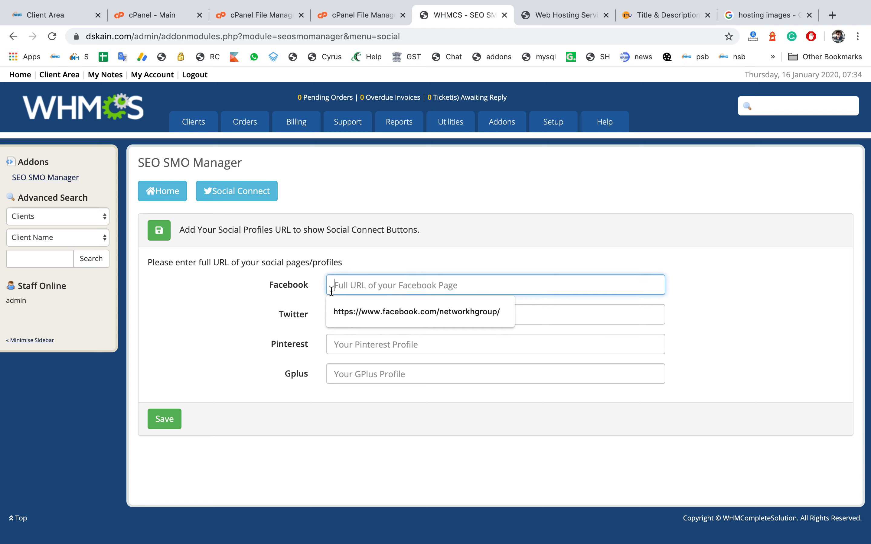
{"action": "left_click", "coordinate": [509, 313]}
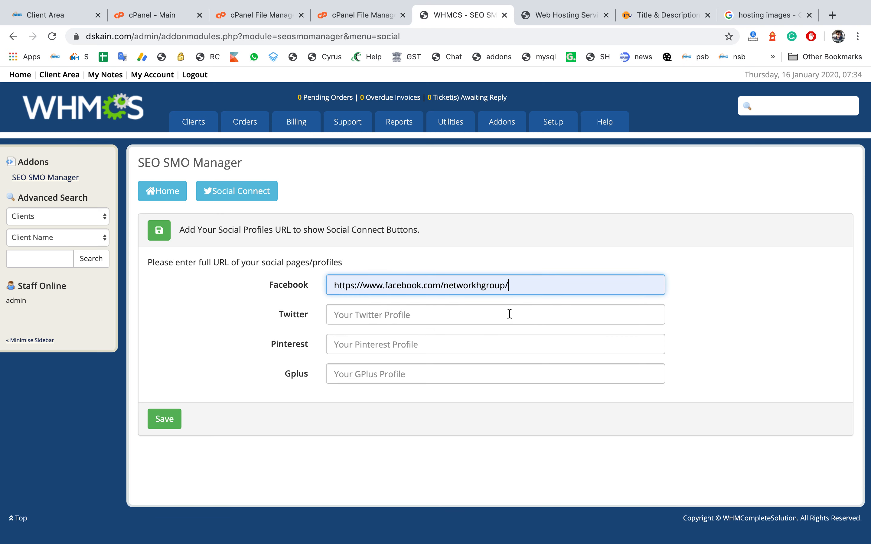
{"action": "left_click", "coordinate": [510, 316]}
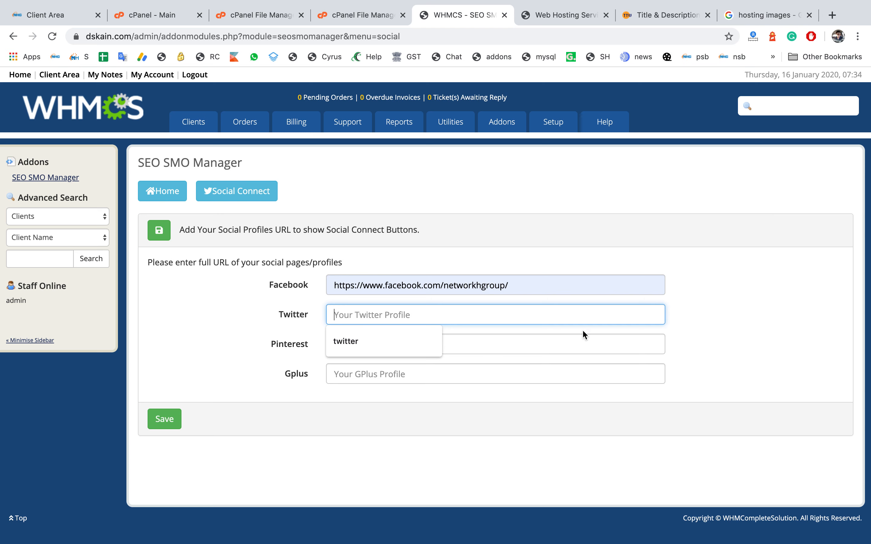
{"action": "left_click", "coordinate": [679, 292]}
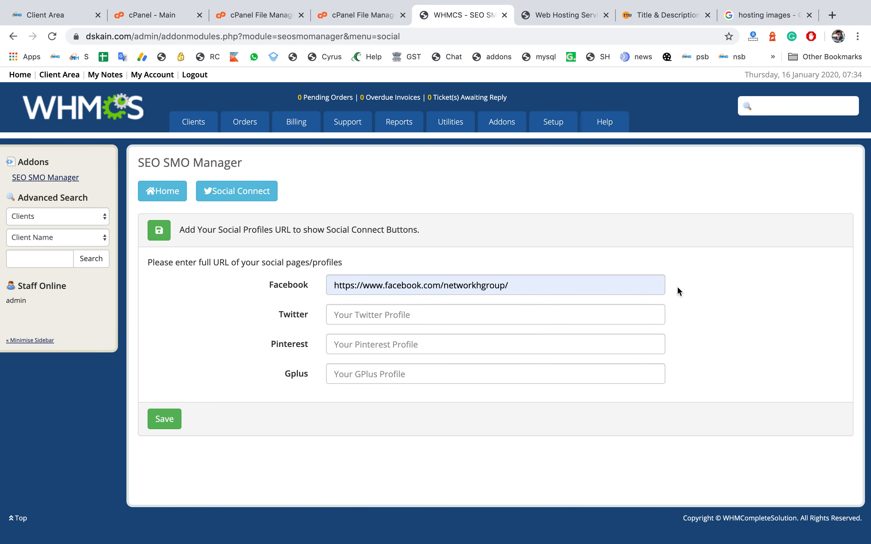
{"action": "left_click", "coordinate": [162, 421]}
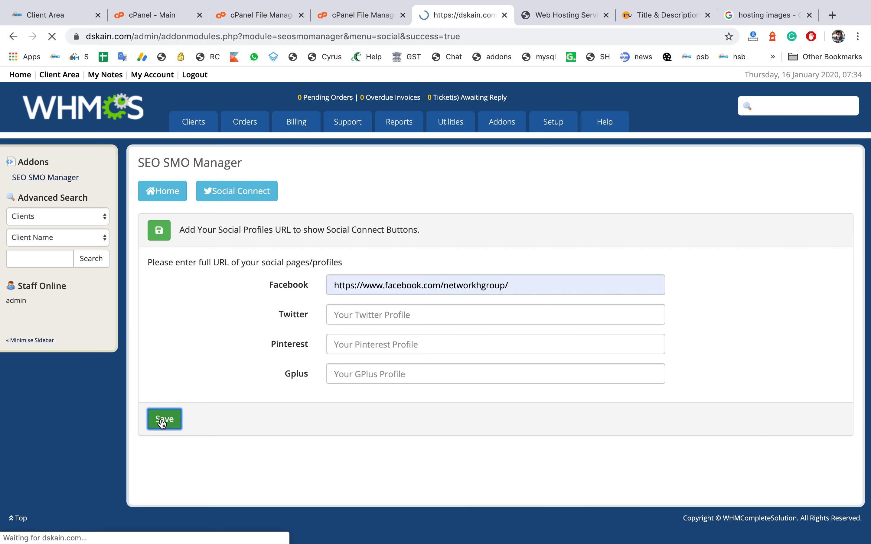
Step: Reload the dskain.com home page to check the social connect buttons
{"action": "left_click", "coordinate": [546, 17]}
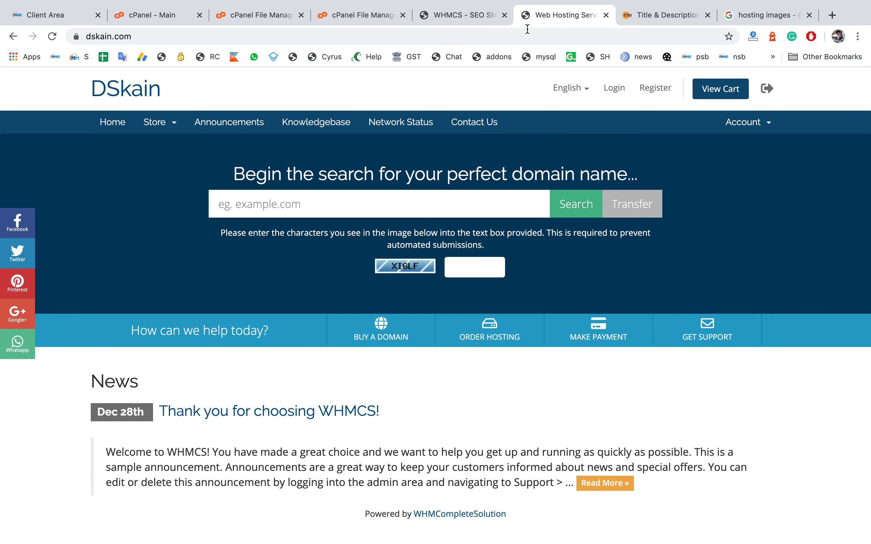
{"action": "left_click", "coordinate": [523, 34]}
{"action": "key", "text": "Return"}
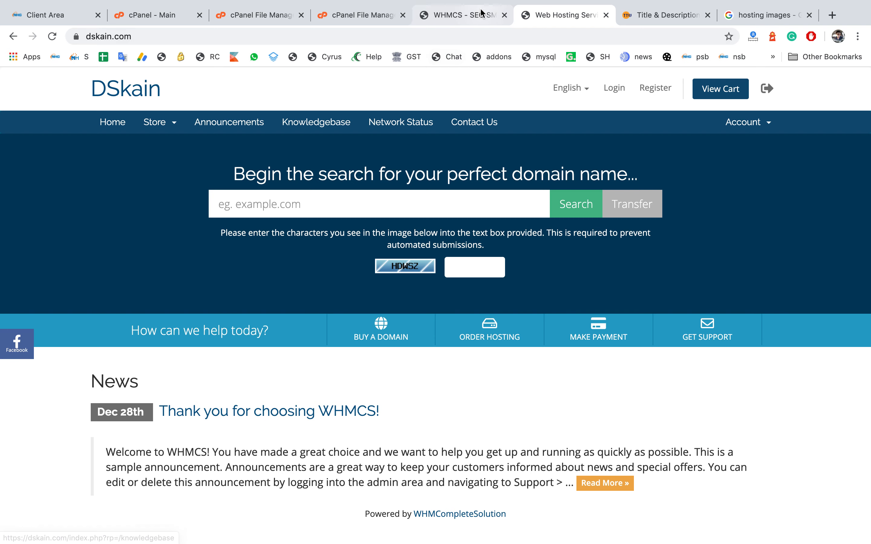
Step: Enter lksdjf as the Pinterest profile in Social Connect and save
{"action": "left_click", "coordinate": [437, 15]}
{"action": "left_click", "coordinate": [333, 345]}
{"action": "left_click", "coordinate": [352, 344]}
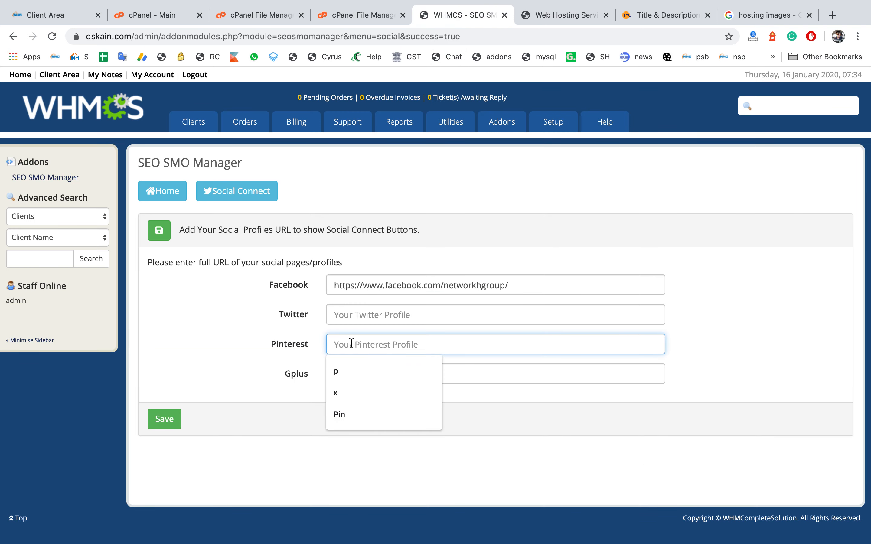
{"action": "type", "text": "lksdjf"}
{"action": "left_click", "coordinate": [176, 419]}
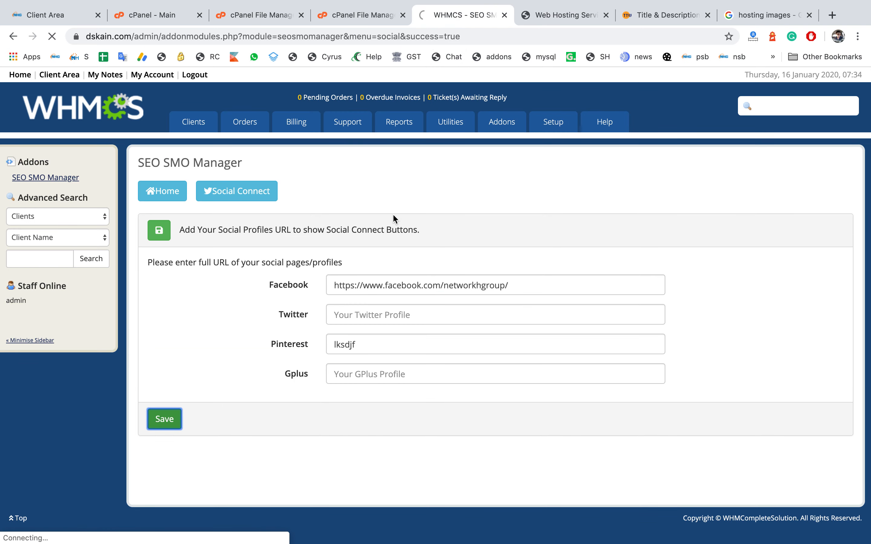
Step: Reload the dskain.com home page and open its Facebook connect button to check the linked page
{"action": "left_click", "coordinate": [570, 21]}
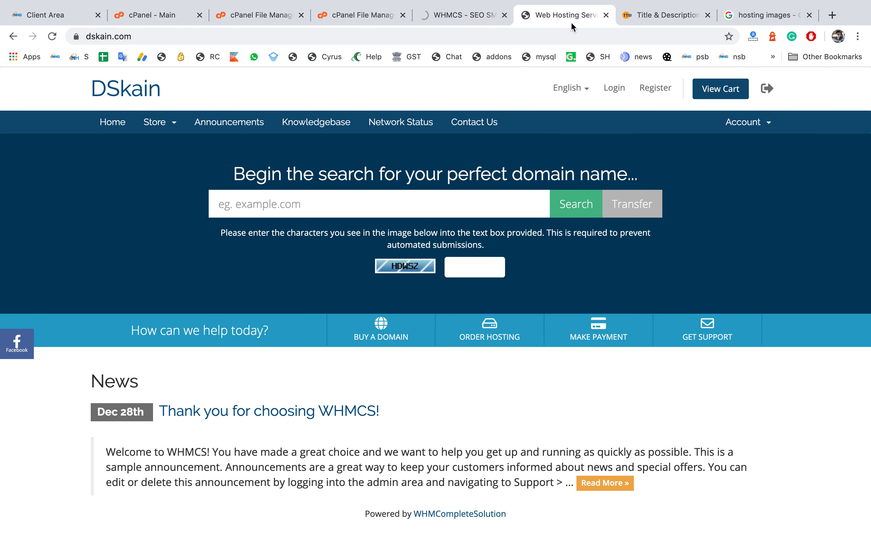
{"action": "left_click", "coordinate": [465, 19]}
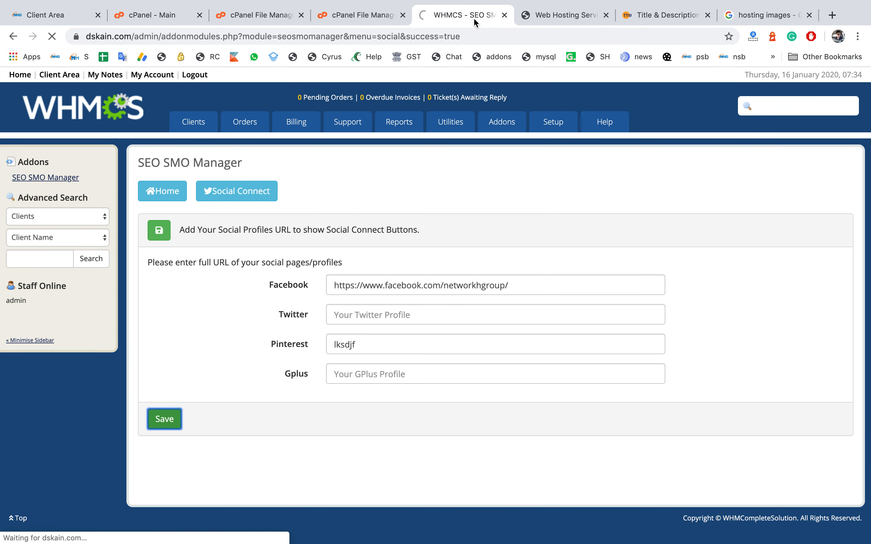
{"action": "left_click", "coordinate": [534, 18]}
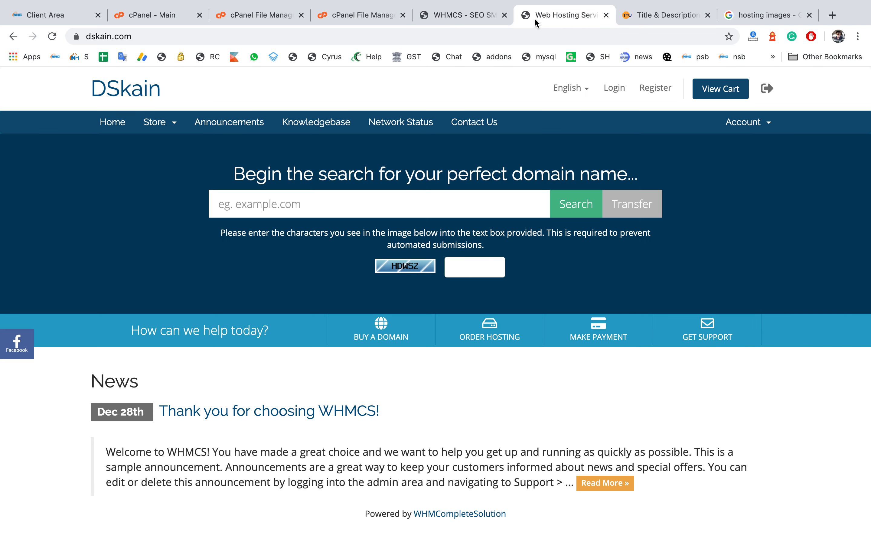
{"action": "key", "text": "super+r"}
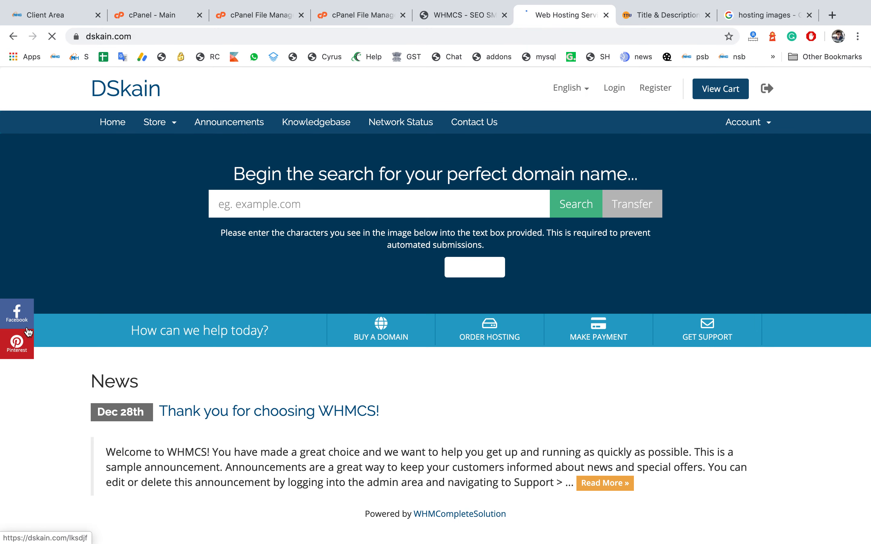
{"action": "left_click", "coordinate": [17, 313]}
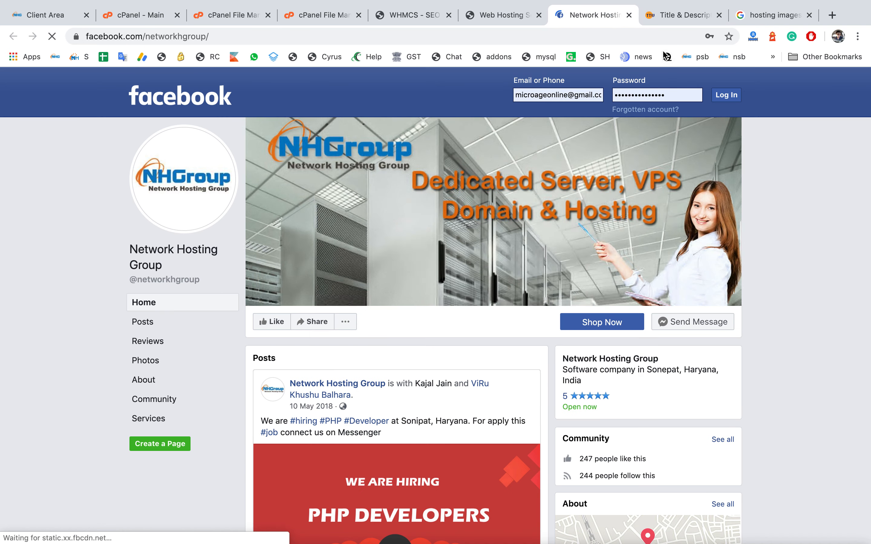
{"action": "left_click", "coordinate": [629, 15]}
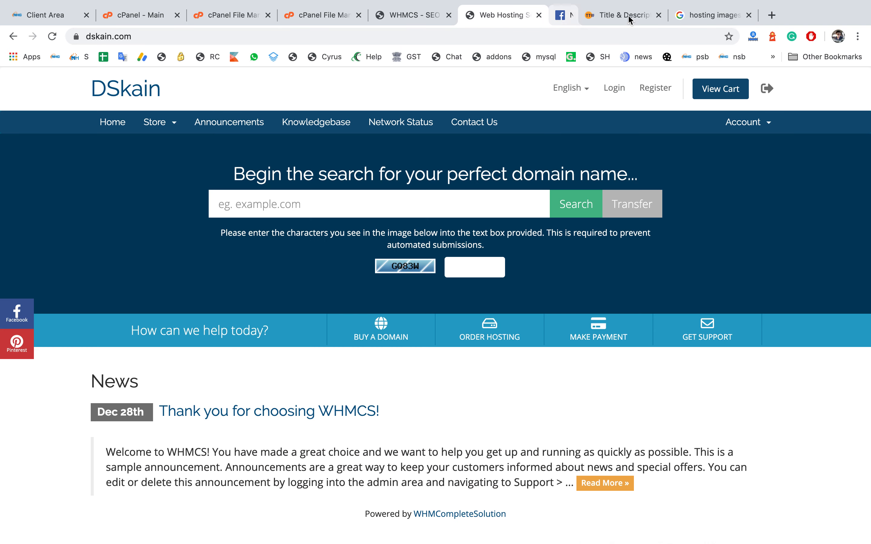
Step: Return to the SEO SMO Manager home list and disable the Home Page SEO entry
{"action": "left_click", "coordinate": [418, 18]}
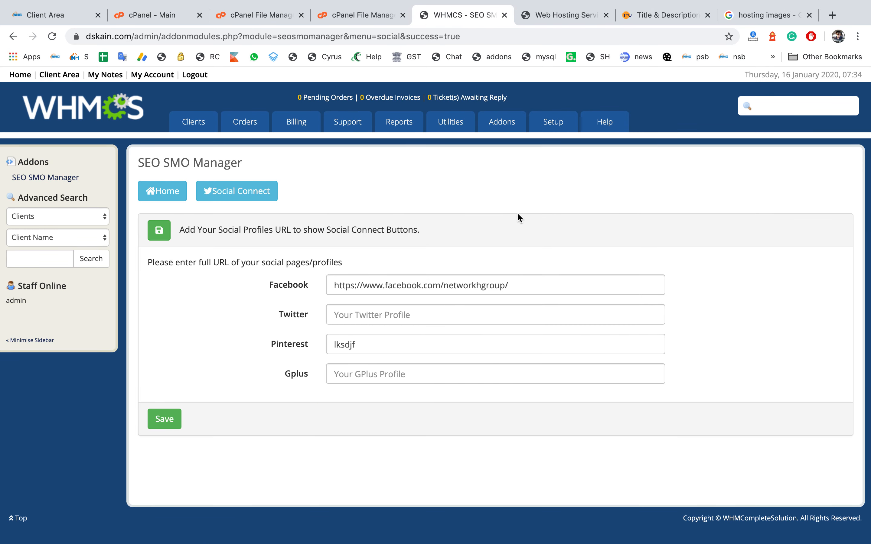
{"action": "left_click", "coordinate": [175, 194]}
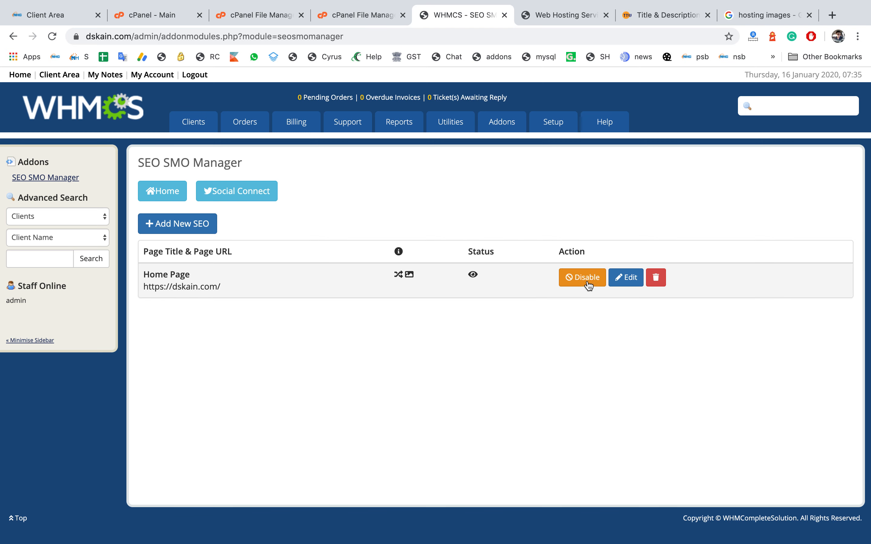
{"action": "left_click", "coordinate": [588, 285]}
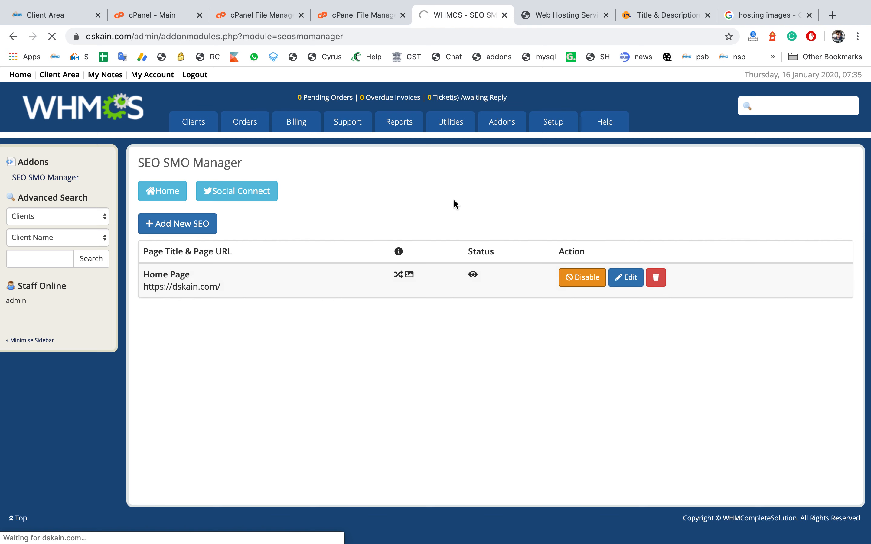
Step: Reload the dskain.com home page to check the effect on the site
{"action": "left_click", "coordinate": [573, 19]}
{"action": "left_click", "coordinate": [555, 37]}
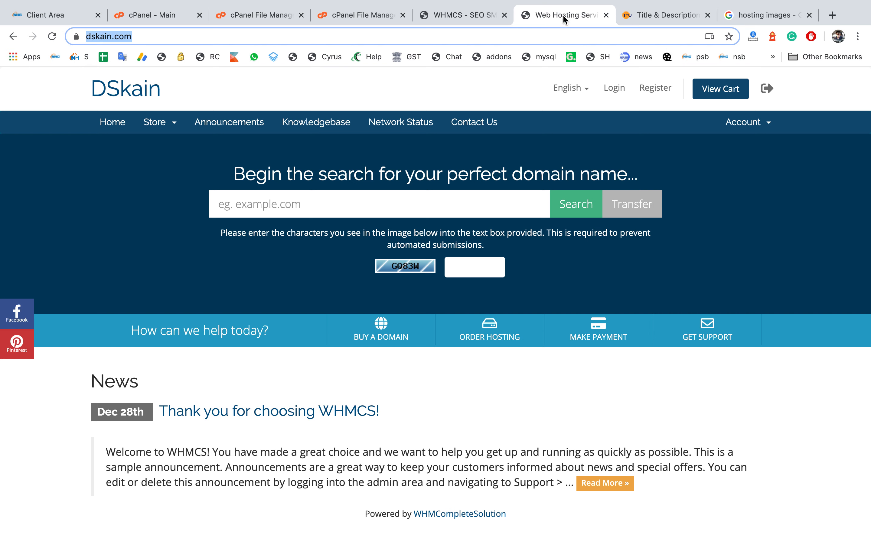
{"action": "key", "text": "Return"}
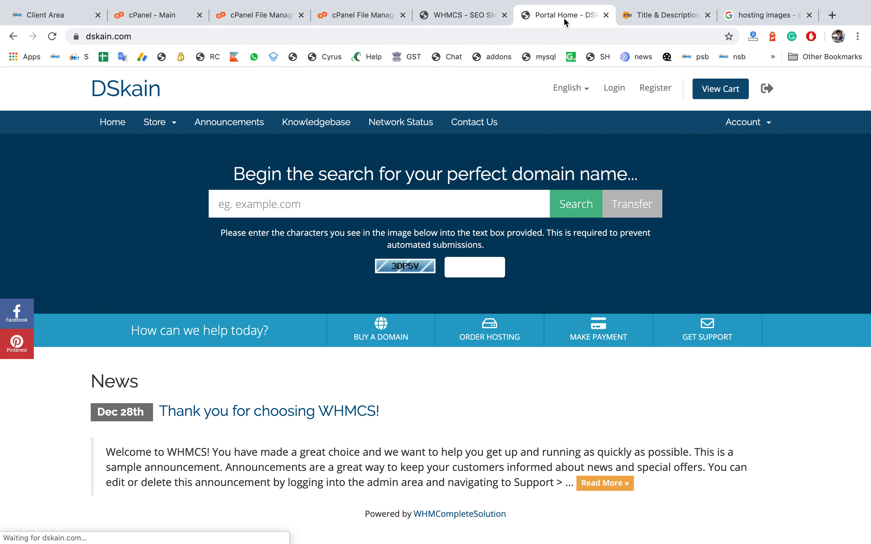
Step: Re-enable the Home Page SEO entry and open the Add New SEO form
{"action": "left_click", "coordinate": [464, 14]}
{"action": "left_click", "coordinate": [583, 285]}
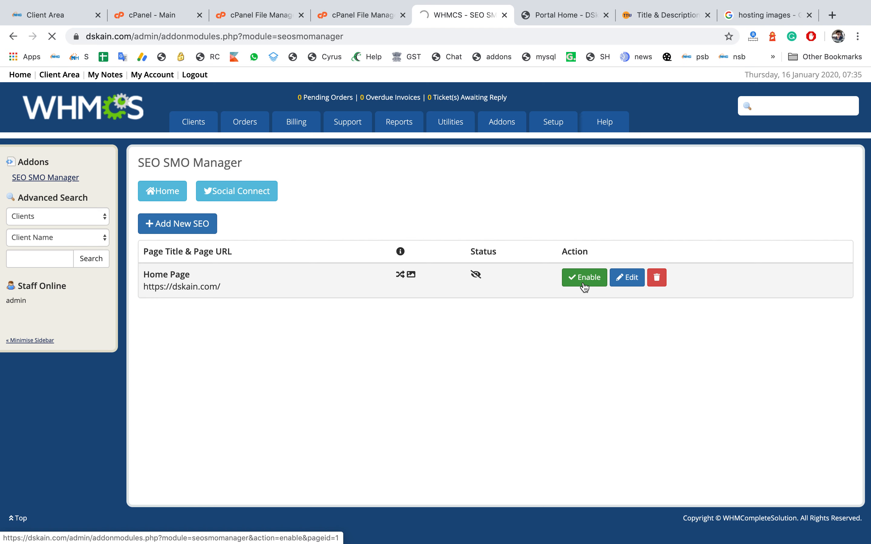
{"action": "left_click", "coordinate": [179, 227]}
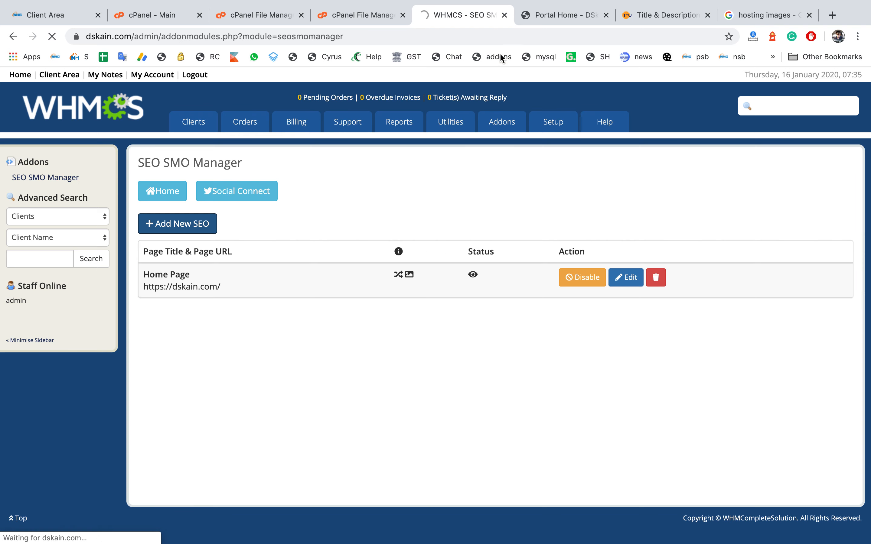
Step: Open the Announcements page on dskain.com and copy its URL
{"action": "left_click", "coordinate": [540, 15]}
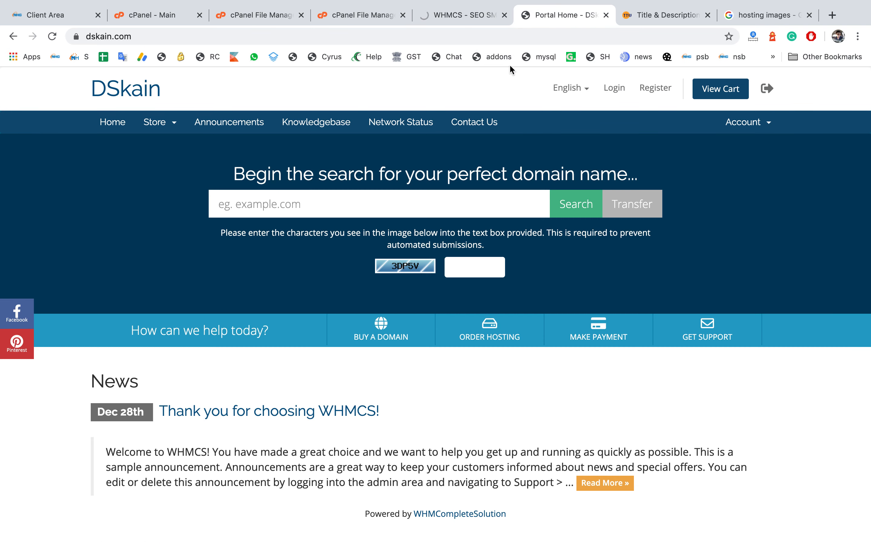
{"action": "left_click", "coordinate": [248, 131]}
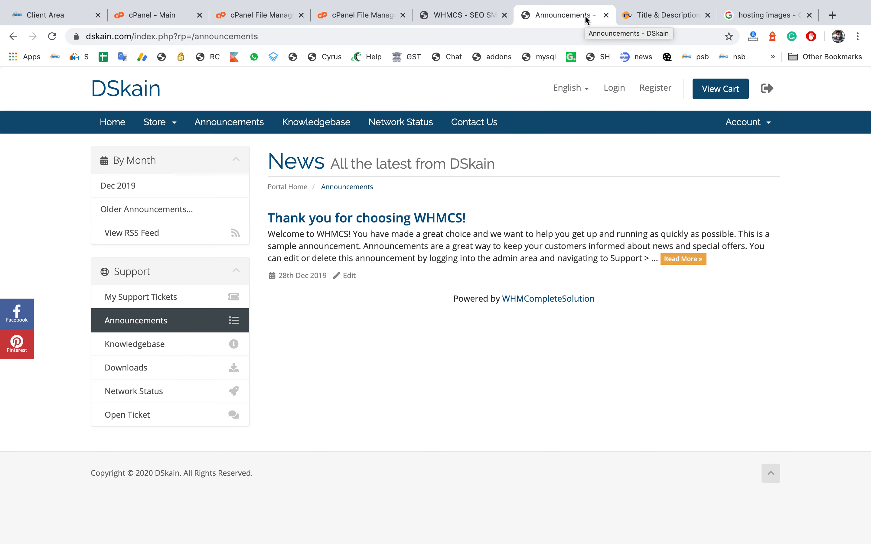
{"action": "left_click", "coordinate": [546, 36]}
{"action": "key", "text": "super+c"}
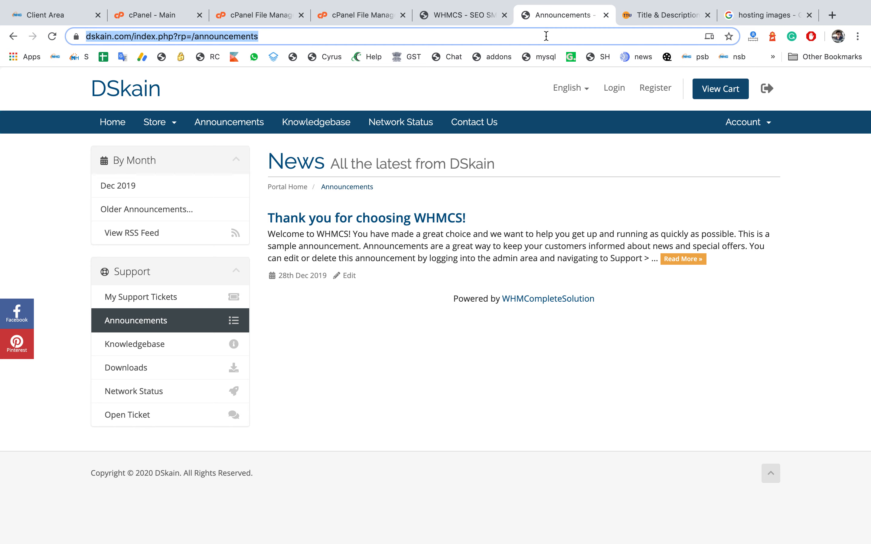
Step: Paste the announcements URL into the title and meta description preview tool and generate its preview
{"action": "left_click", "coordinate": [662, 15]}
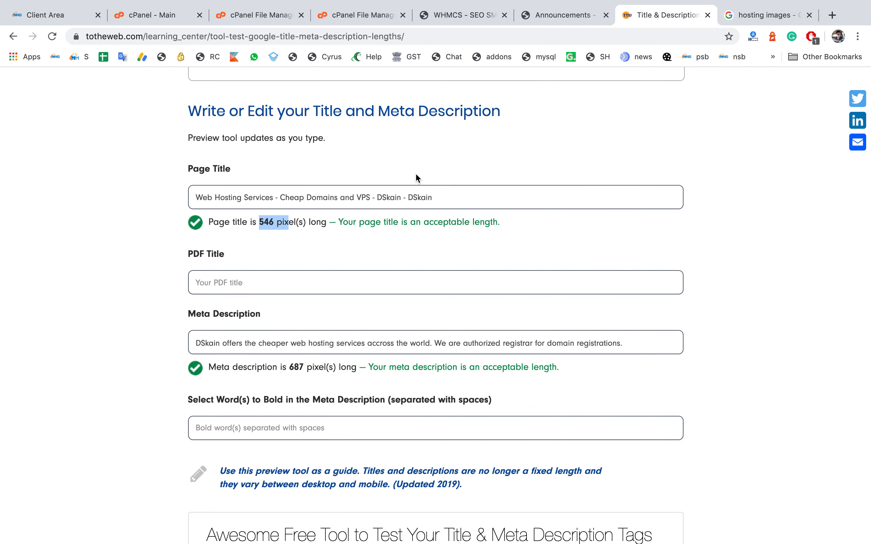
{"action": "scroll", "coordinate": [414, 173], "scroll_direction": "up", "scroll_amount": 10}
{"action": "left_click_drag", "start_coordinate": [360, 344], "coordinate": [160, 343]}
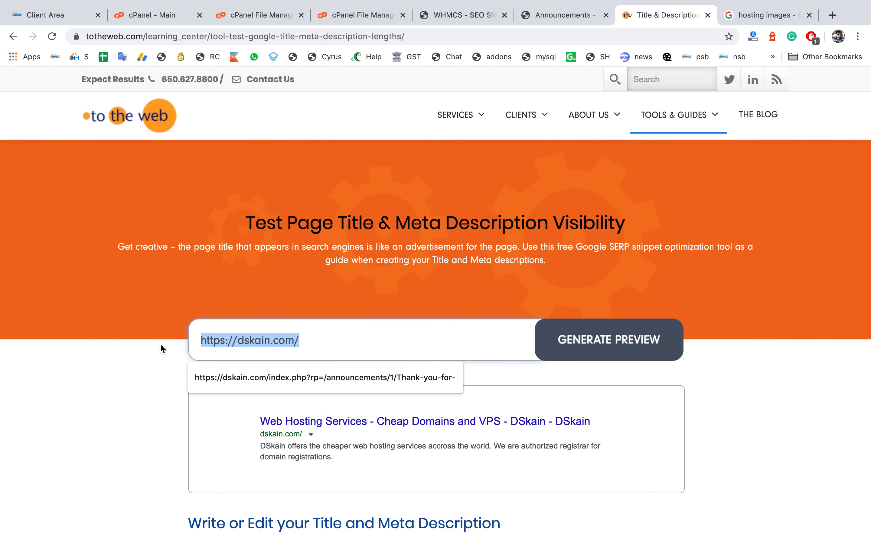
{"action": "key", "text": "super+v"}
{"action": "left_click", "coordinate": [600, 340]}
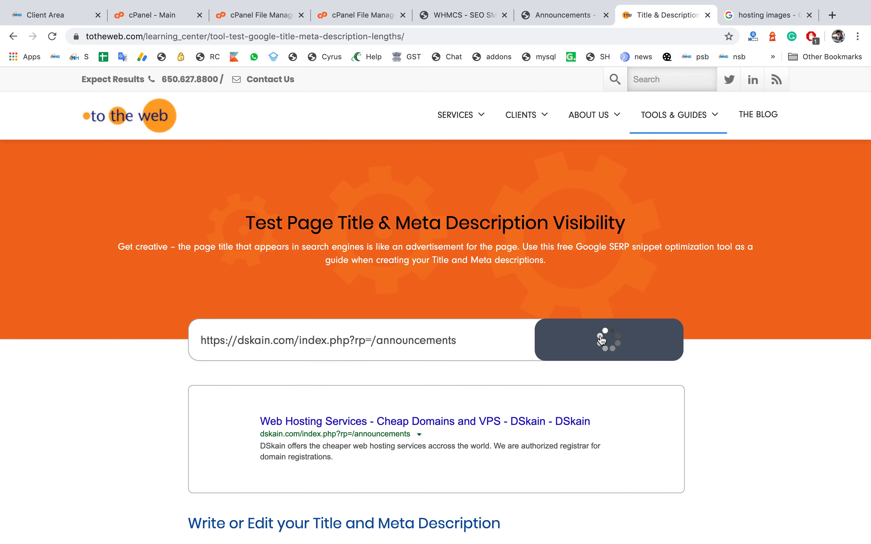
{"action": "scroll", "coordinate": [704, 396], "scroll_direction": "down", "scroll_amount": 1}
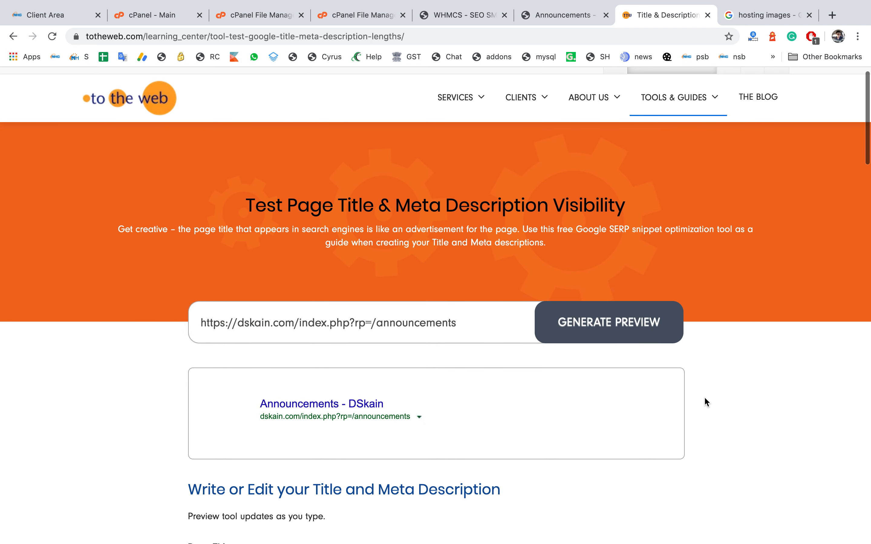
{"action": "left_click", "coordinate": [468, 14]}
{"action": "scroll", "coordinate": [354, 230], "scroll_direction": "down", "scroll_amount": 3}
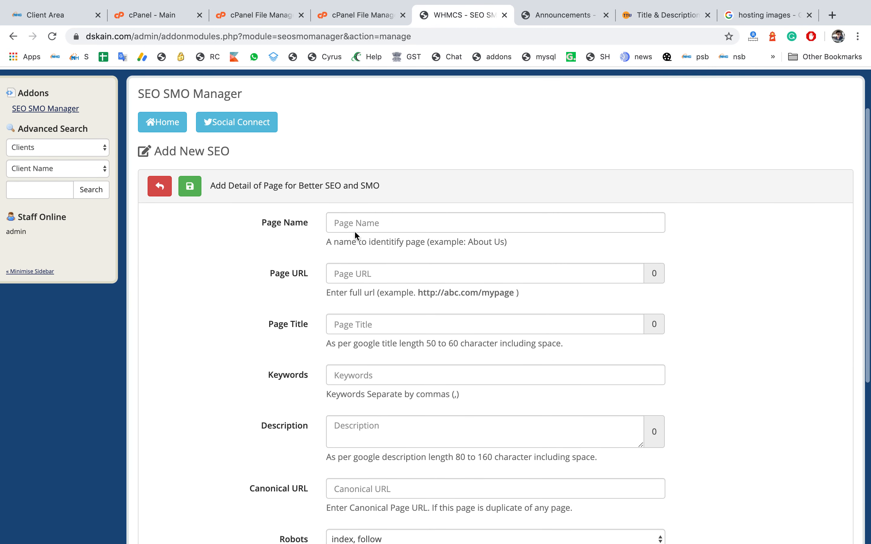
{"action": "left_click", "coordinate": [401, 222]}
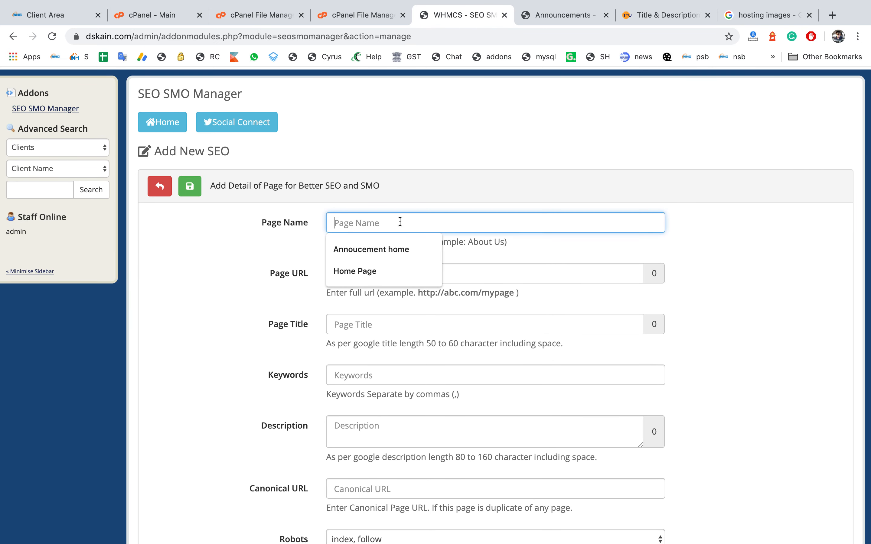
{"action": "type", "text": "A"}
{"action": "key", "text": "Down"}
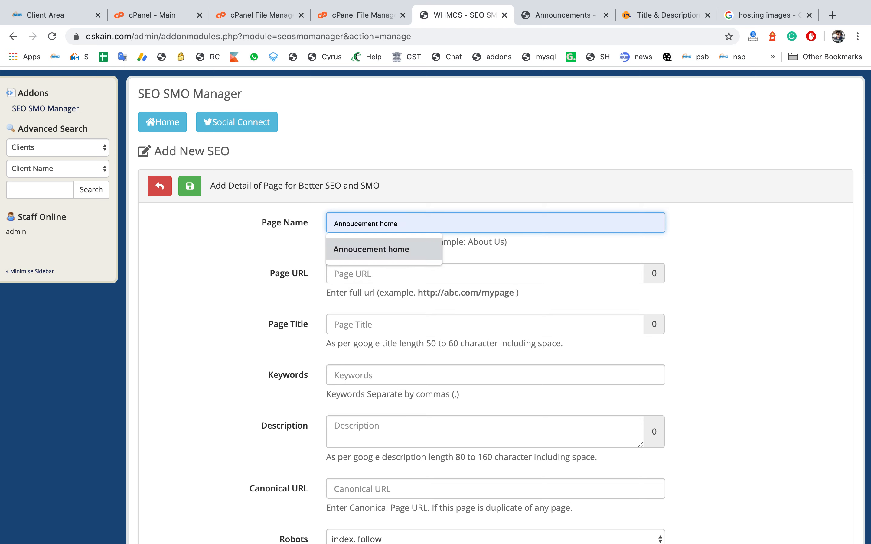
{"action": "key", "text": "BackSpace"}
{"action": "type", "text": "A"}
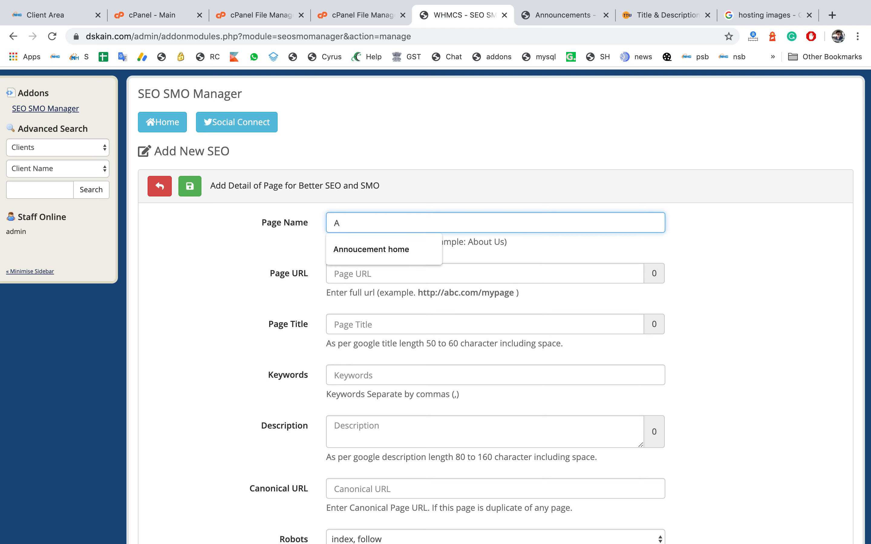
{"action": "key", "text": "Down"}
{"action": "key", "text": "Return"}
{"action": "key", "text": "BackSpace"}
{"action": "key", "text": "BackSpace"}
{"action": "key", "text": "BackSpace"}
{"action": "key", "text": "BackSpace"}
{"action": "type", "text": "P"}
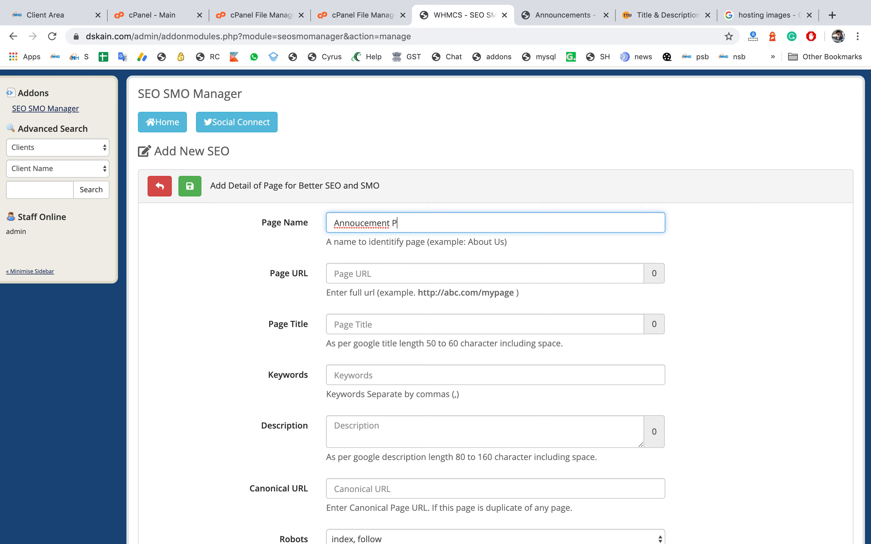
{"action": "type", "text": "age"}
{"action": "key", "text": "Tab"}
{"action": "key", "text": "super+v"}
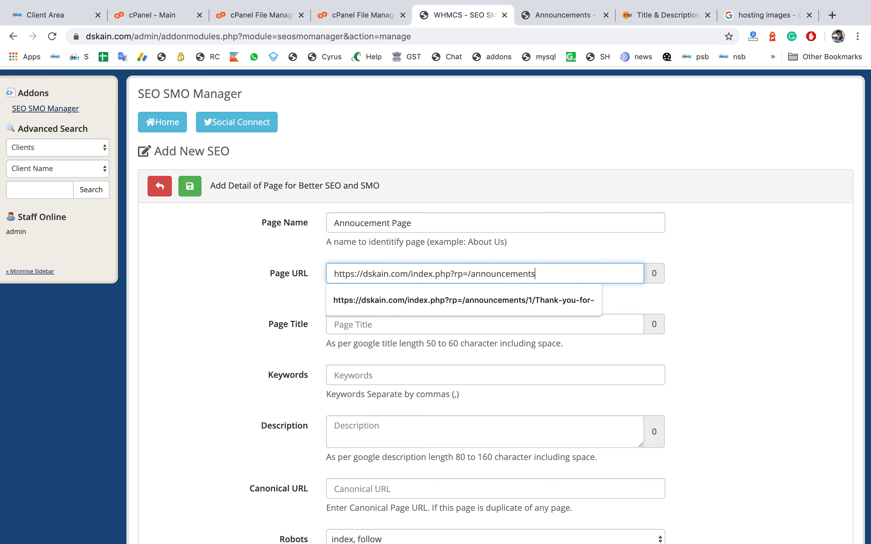
Step: Set the Page Title to Latest Announcements for Servers and Promos. - Dskain.com
{"action": "left_click", "coordinate": [294, 321]}
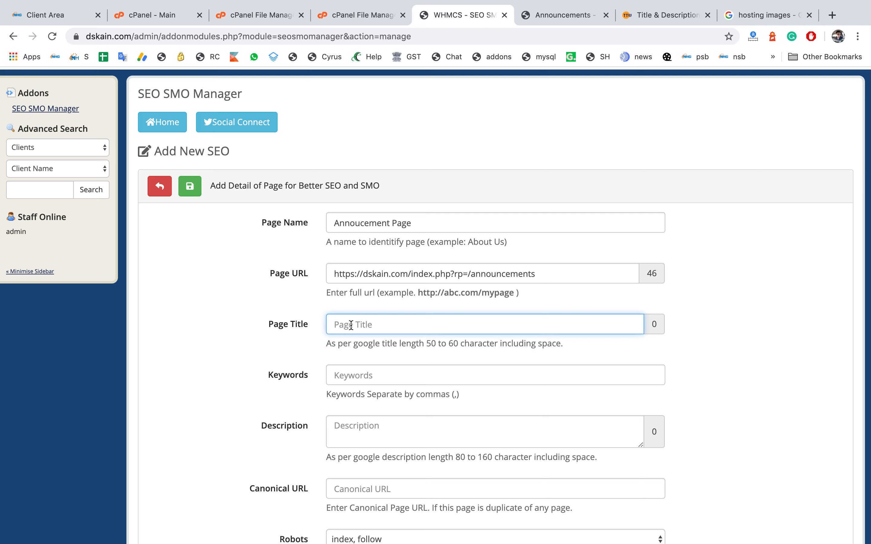
{"action": "type", "text": "Lastest Ann"}
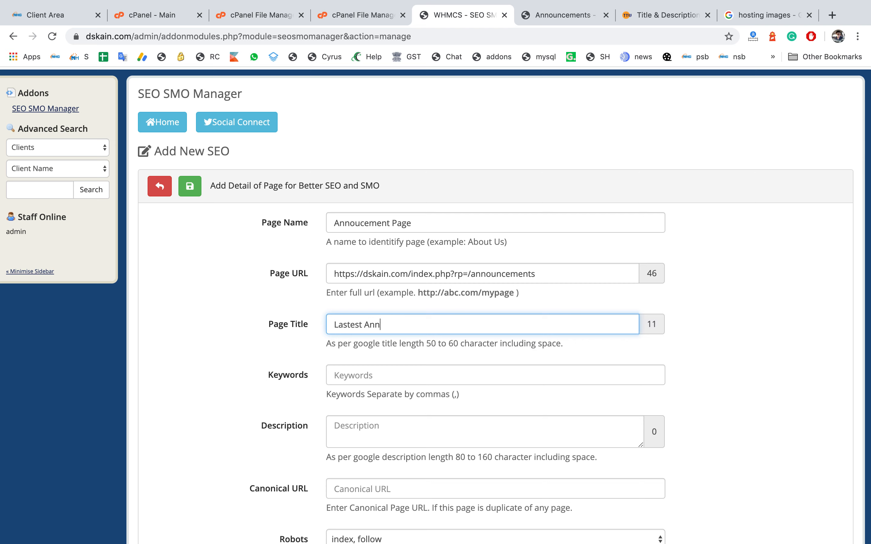
{"action": "type", "text": "ouncments"}
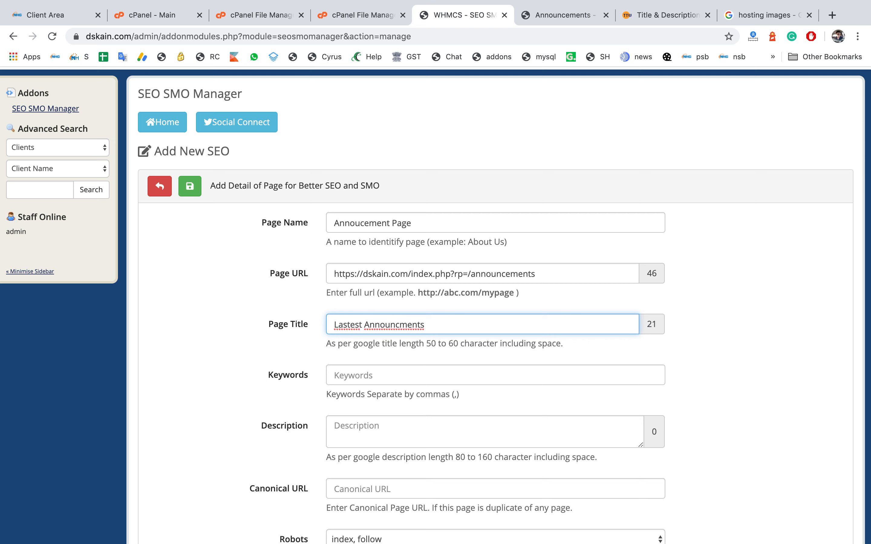
{"action": "key", "text": "BackSpace"}
{"action": "key", "text": "BackSpace"}
{"action": "key", "text": "BackSpace"}
{"action": "key", "text": "BackSpace"}
{"action": "key", "text": "BackSpace"}
{"action": "key", "text": "BackSpace"}
{"action": "type", "text": "enents"}
{"action": "left_click", "coordinate": [347, 325]}
{"action": "key", "text": "BackSpace"}
{"action": "left_click", "coordinate": [455, 325]}
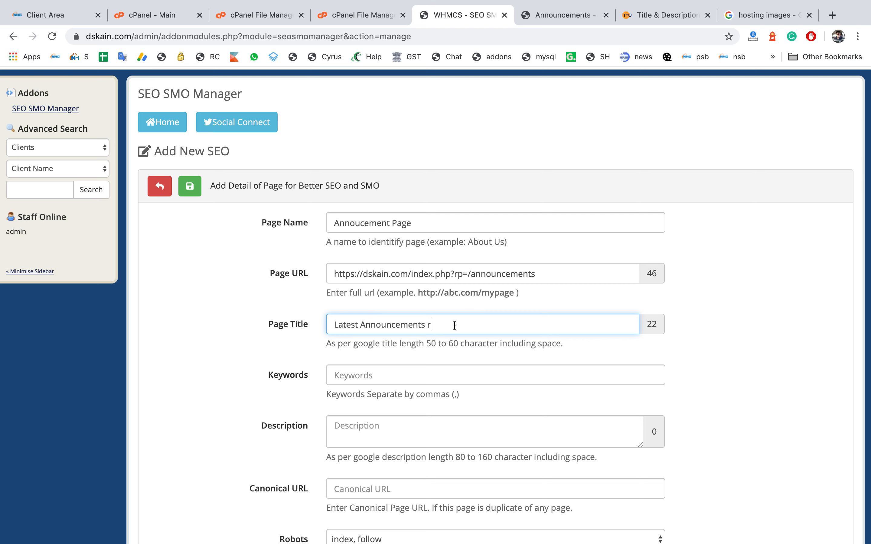
{"action": "key", "text": "BackSpace"}
{"action": "type", "text": "for Servers and Promot"}
{"action": "type", "text": ". - Dskain"}
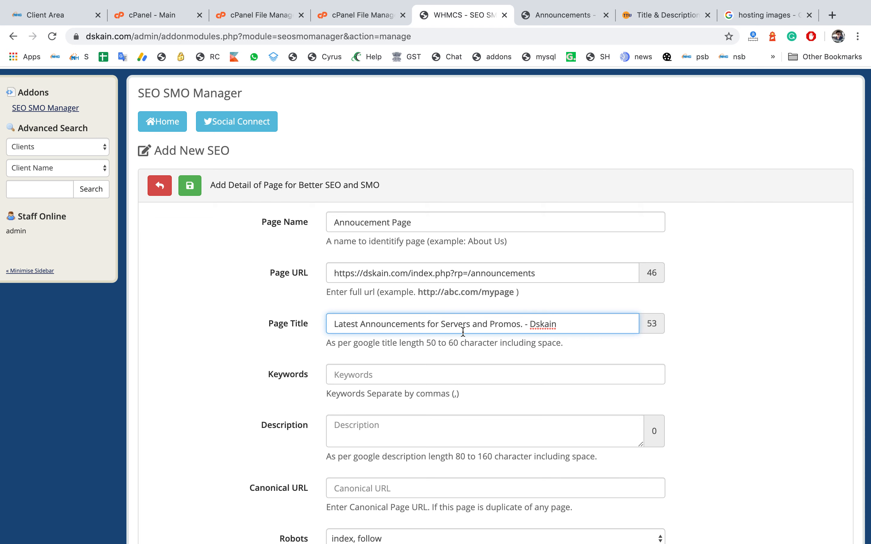
{"action": "scroll", "coordinate": [462, 331], "scroll_direction": "down", "scroll_amount": 3}
{"action": "type", "text": ".com"}
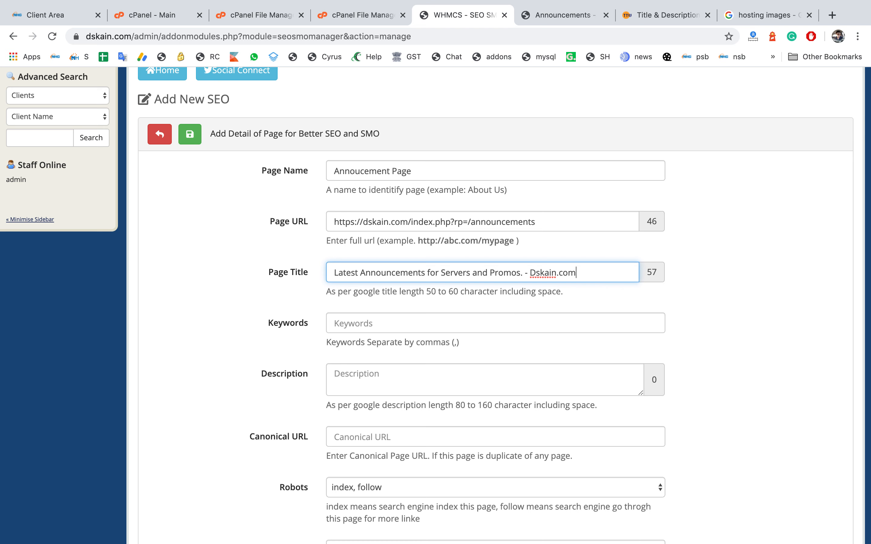
Step: Set the Keywords to Announcement, offers
{"action": "left_click", "coordinate": [444, 336]}
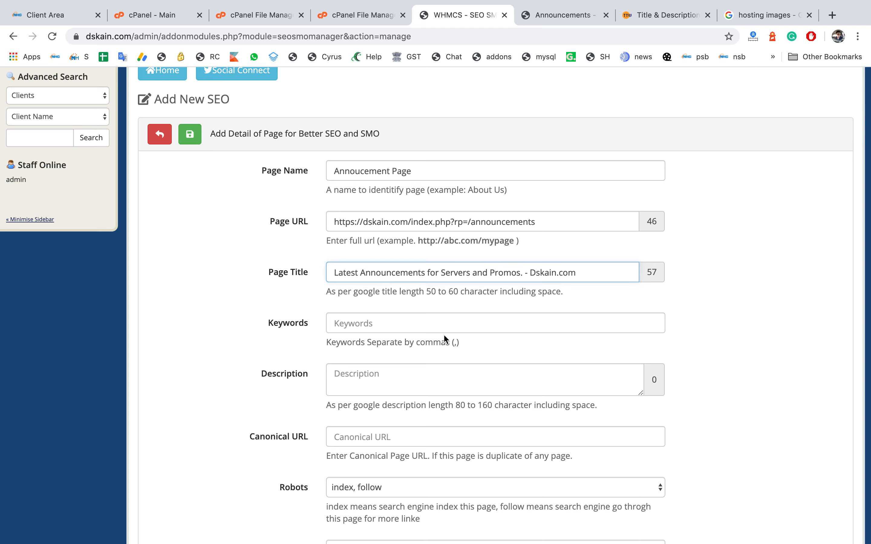
{"action": "left_click", "coordinate": [463, 331]}
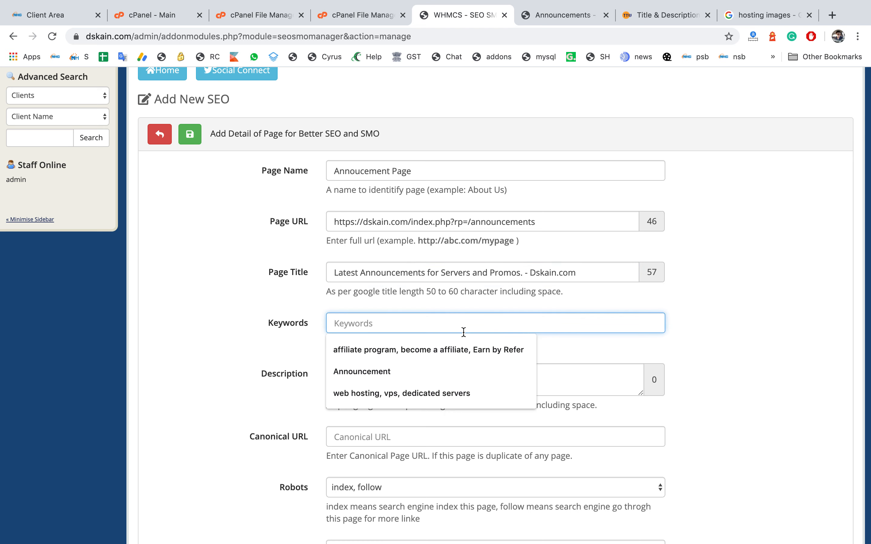
{"action": "left_click", "coordinate": [416, 363]}
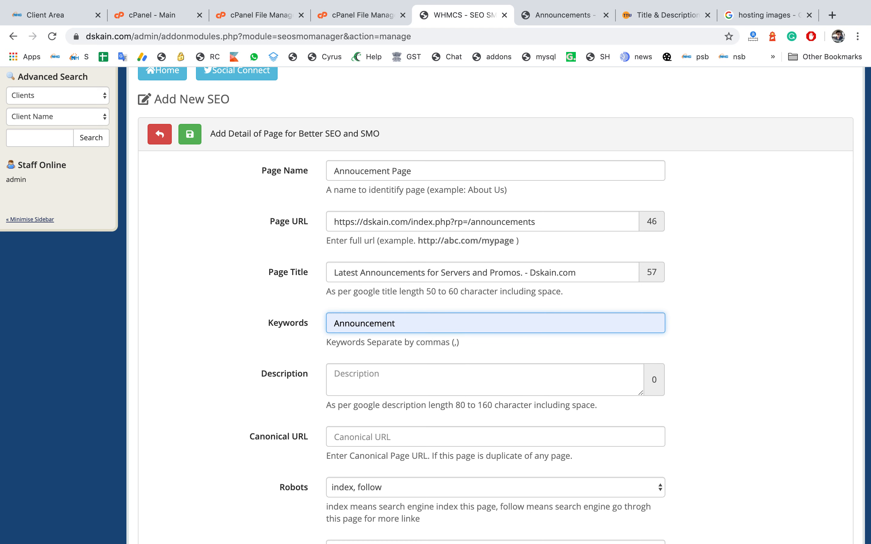
{"action": "type", "text": ", offers"}
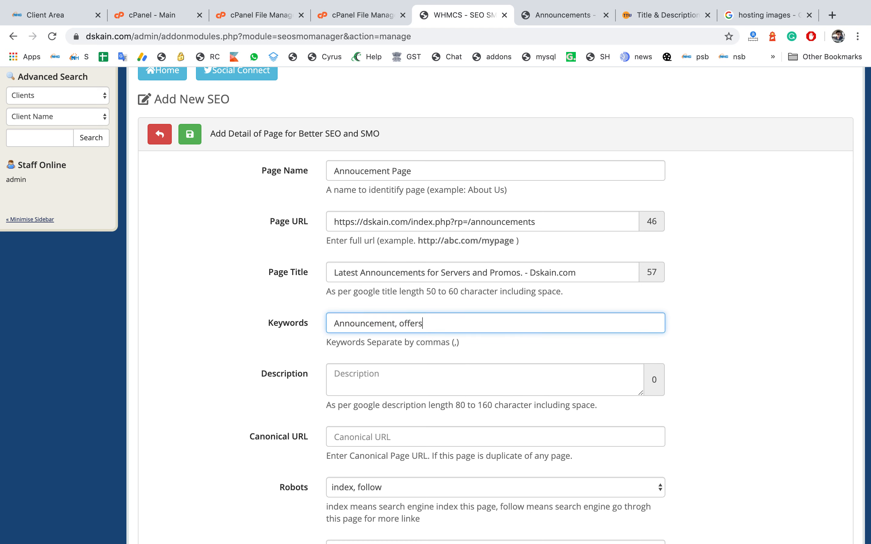
Step: Set the Description to Here you can get latest information of maintenance preiod
{"action": "left_click", "coordinate": [406, 376]}
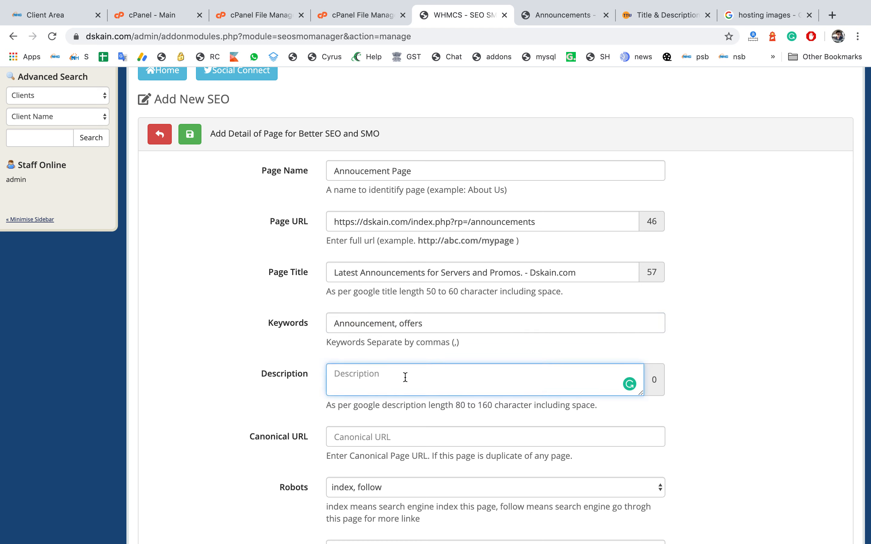
{"action": "type", "text": "T"}
{"action": "key", "text": "BackSpace"}
{"action": "type", "text": "Here you can "}
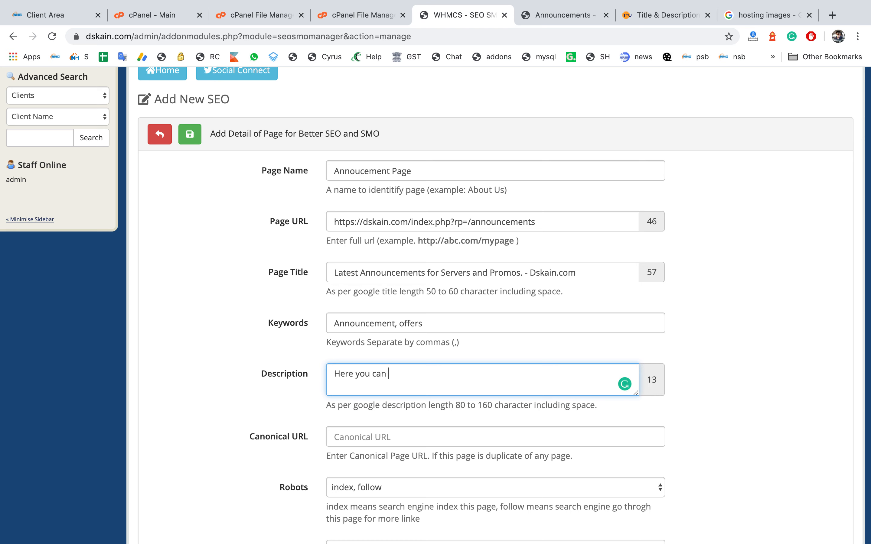
{"action": "type", "text": "get sch"}
{"action": "type", "text": "el"}
{"action": "type", "text": "u"}
{"action": "key", "text": "BackSpace"}
{"action": "key", "text": "BackSpace"}
{"action": "key", "text": "BackSpace"}
{"action": "key", "text": "BackSpace"}
{"action": "key", "text": "BackSpace"}
{"action": "key", "text": "BackSpace"}
{"action": "type", "text": "latest information "}
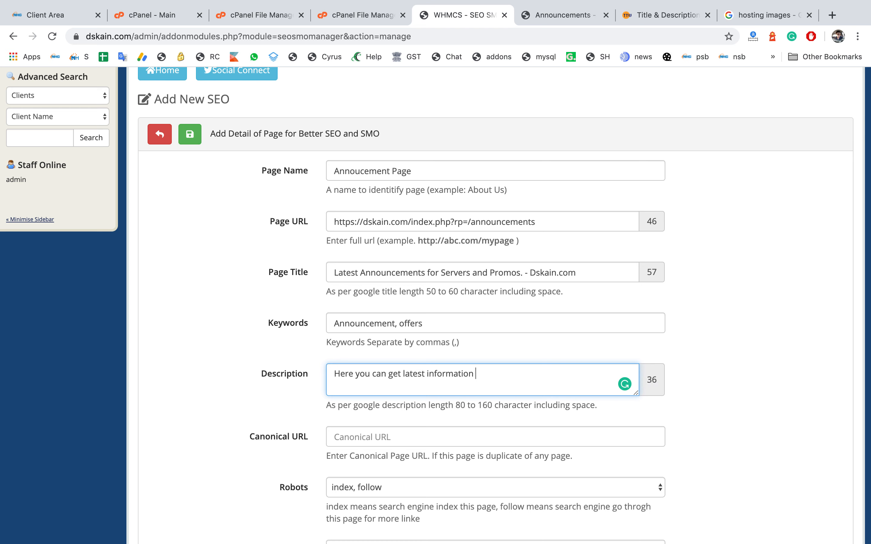
{"action": "type", "text": "of maintance"}
{"action": "key", "text": "BackSpace"}
{"action": "key", "text": "BackSpace"}
{"action": "key", "text": "BackSpace"}
{"action": "key", "text": "BackSpace"}
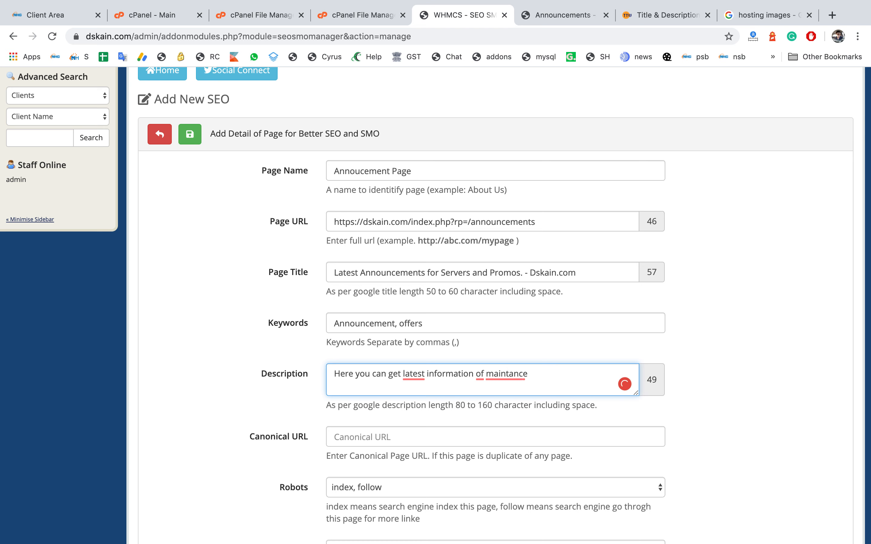
{"action": "type", "text": "a"}
{"action": "key", "text": "BackSpace"}
{"action": "key", "text": "BackSpace"}
{"action": "key", "text": "BackSpace"}
{"action": "type", "text": "anance preiod"}
{"action": "mouse_move", "coordinate": [512, 374]}
{"action": "left_click", "coordinate": [530, 297]}
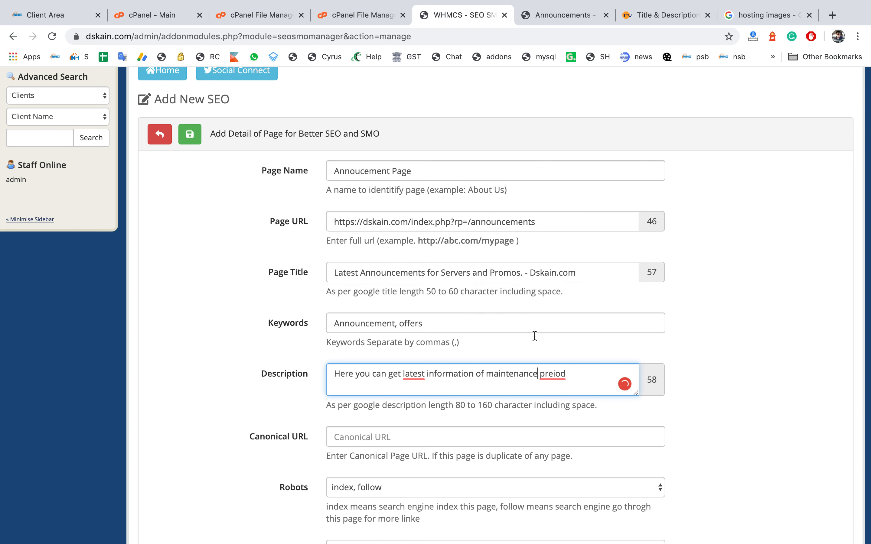
Step: Correct and complete the Description as Here you can get latest information of maintenance period for servers and latest offers
{"action": "mouse_move", "coordinate": [557, 377]}
{"action": "left_click", "coordinate": [576, 301]}
{"action": "type", "text": "for se"}
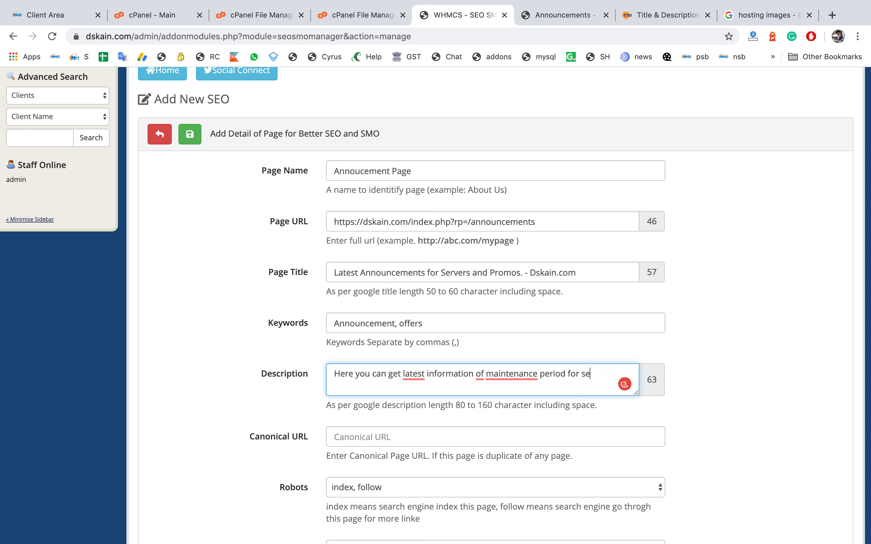
{"action": "type", "text": "rvers"}
{"action": "type", "text": " and laster of"}
{"action": "key", "text": "BackSpace"}
{"action": "key", "text": "BackSpace"}
{"action": "key", "text": "BackSpace"}
{"action": "key", "text": "BackSpace"}
{"action": "type", "text": "test offers."}
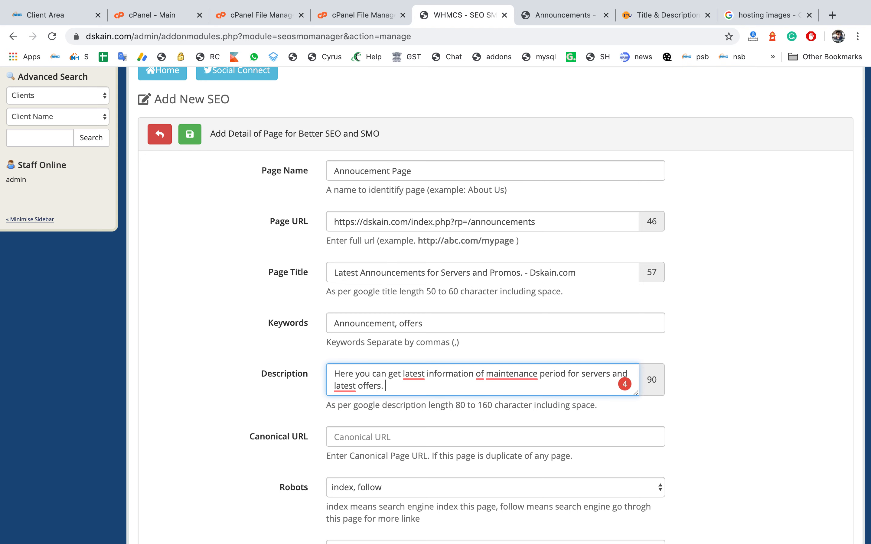
Step: Set the Page Type to article and save the new Announcement Page SEO entry
{"action": "scroll", "coordinate": [521, 294], "scroll_direction": "down", "scroll_amount": 5}
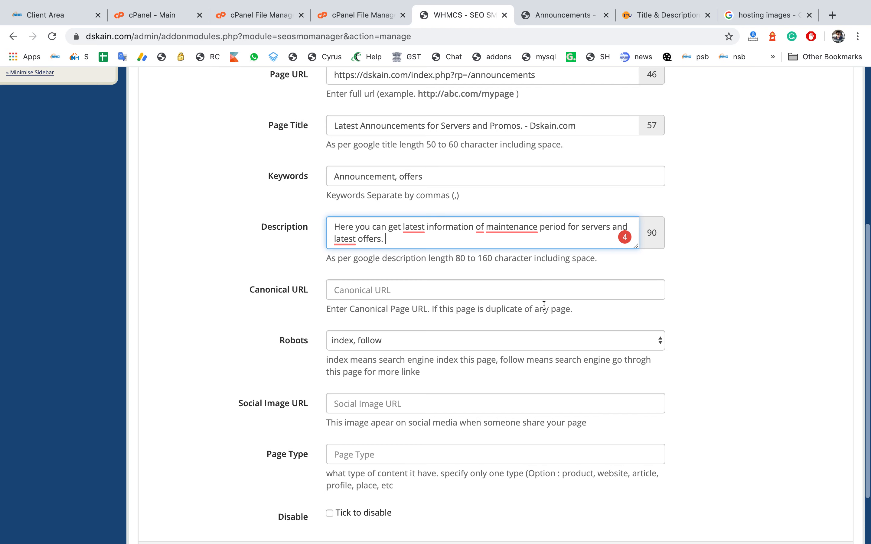
{"action": "scroll", "coordinate": [521, 295], "scroll_direction": "down", "scroll_amount": 2}
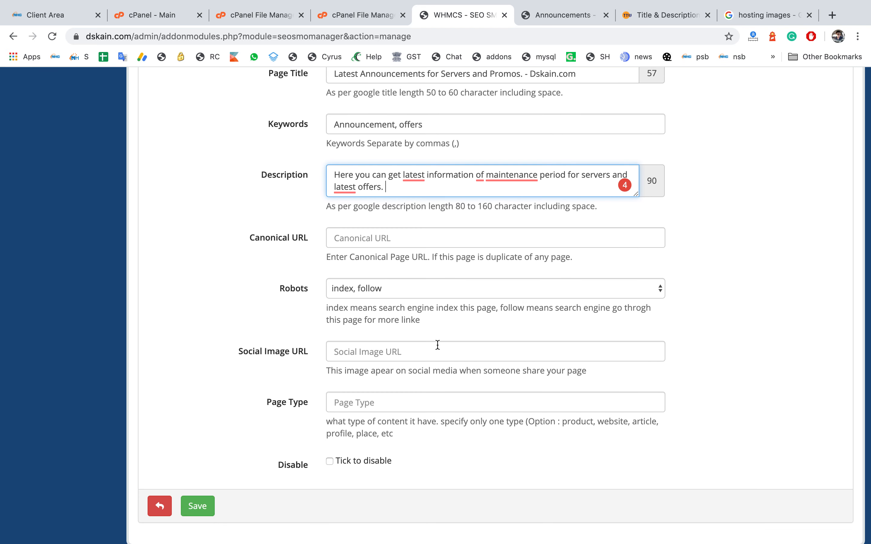
{"action": "scroll", "coordinate": [390, 395], "scroll_direction": "down", "scroll_amount": 1}
{"action": "left_click", "coordinate": [390, 380]}
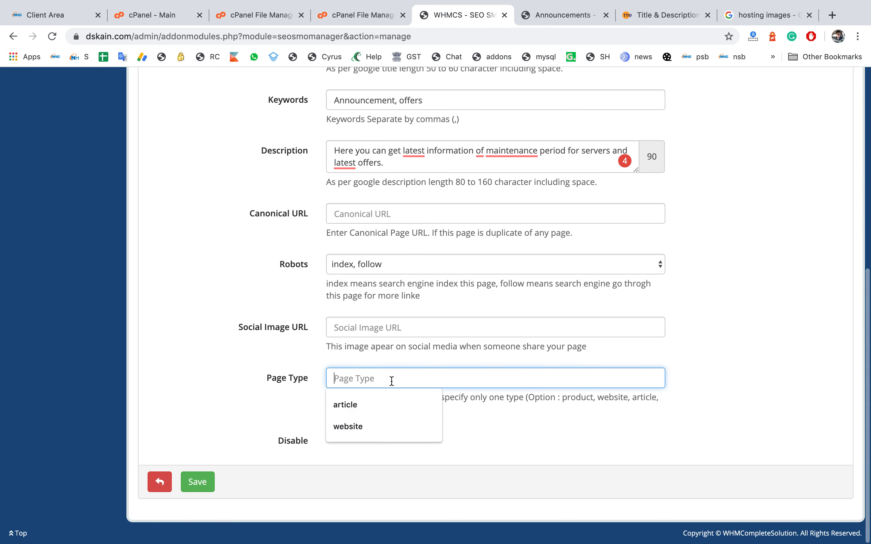
{"action": "type", "text": "article"}
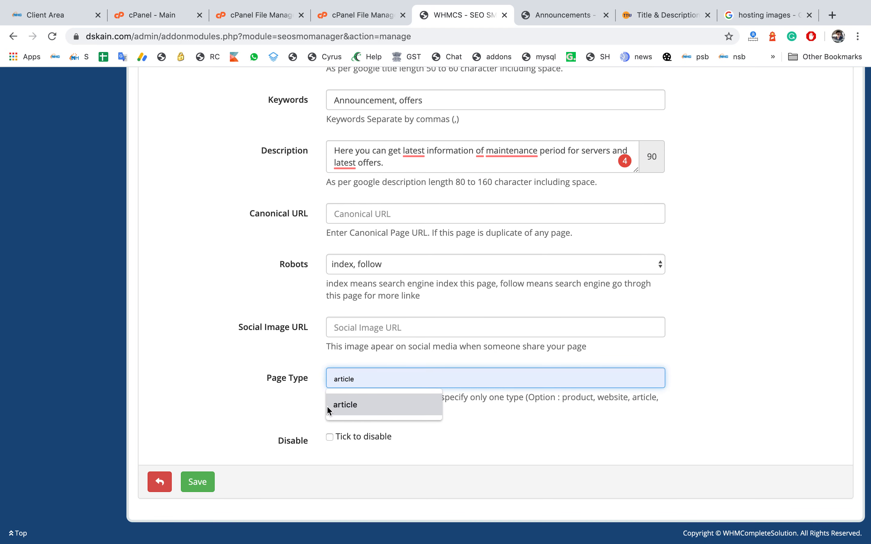
{"action": "left_click", "coordinate": [329, 406]}
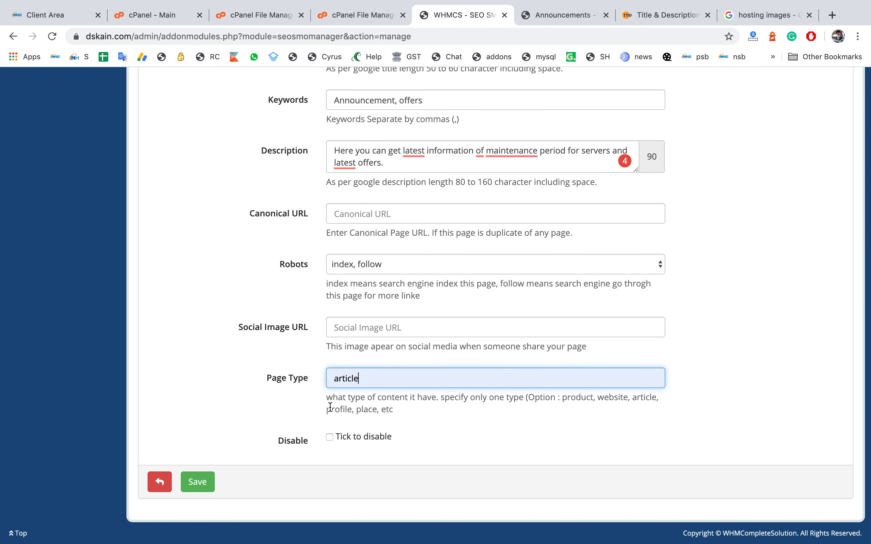
{"action": "left_click", "coordinate": [205, 481]}
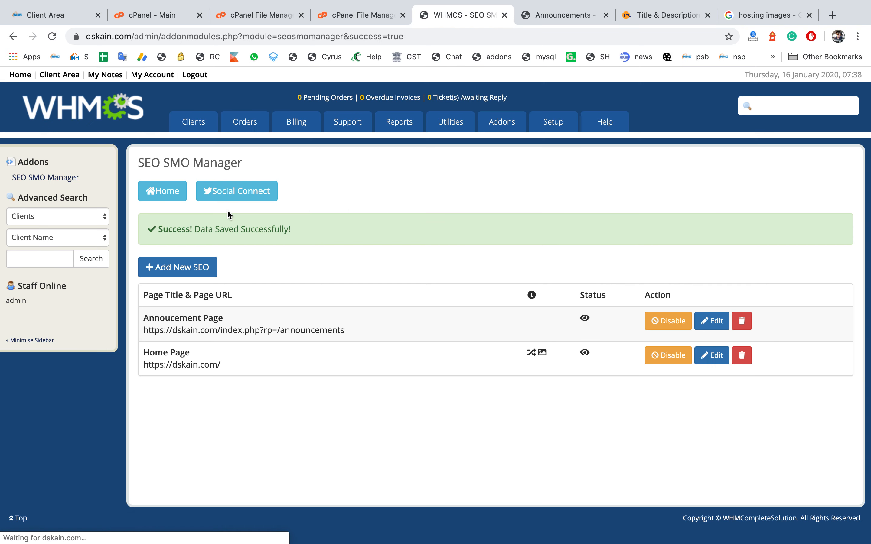
Step: Reload the dskain.com announcements page in its browser tab to check its title
{"action": "left_click", "coordinate": [534, 24]}
{"action": "left_click", "coordinate": [526, 31]}
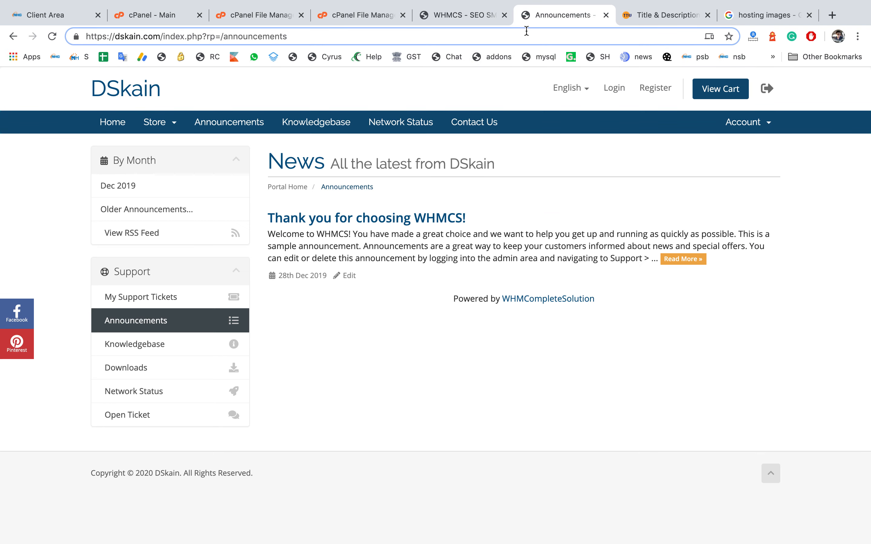
{"action": "key", "text": "Return"}
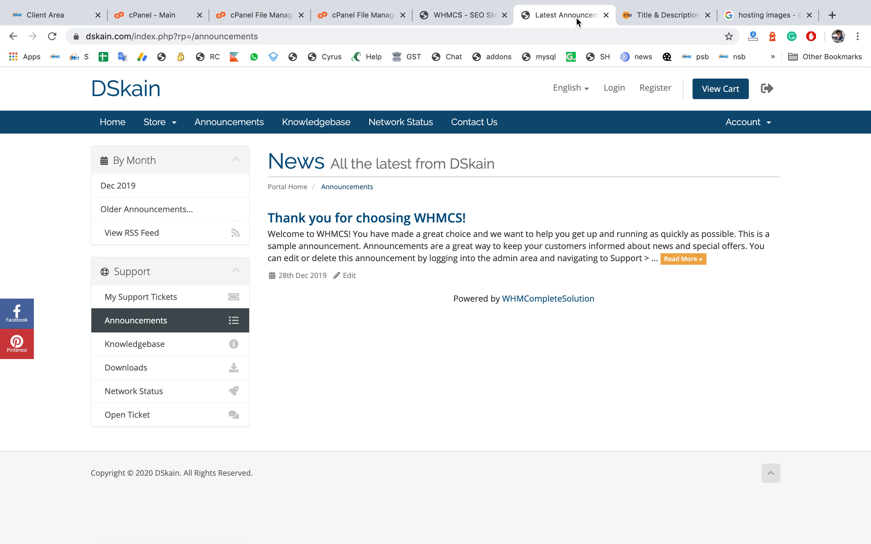
Step: Generate a search snippet preview of the announcements URL in the title and meta description test tool and review it
{"action": "left_click", "coordinate": [534, 36]}
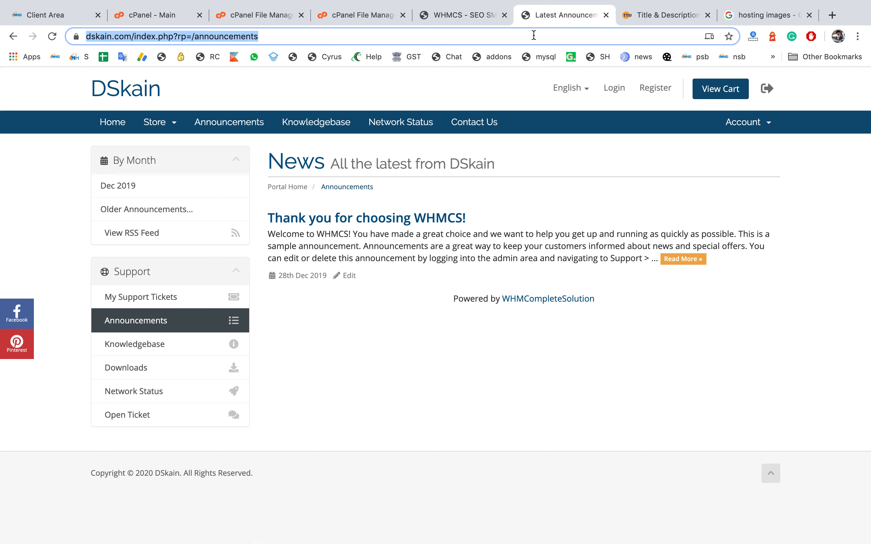
{"action": "left_click", "coordinate": [665, 17]}
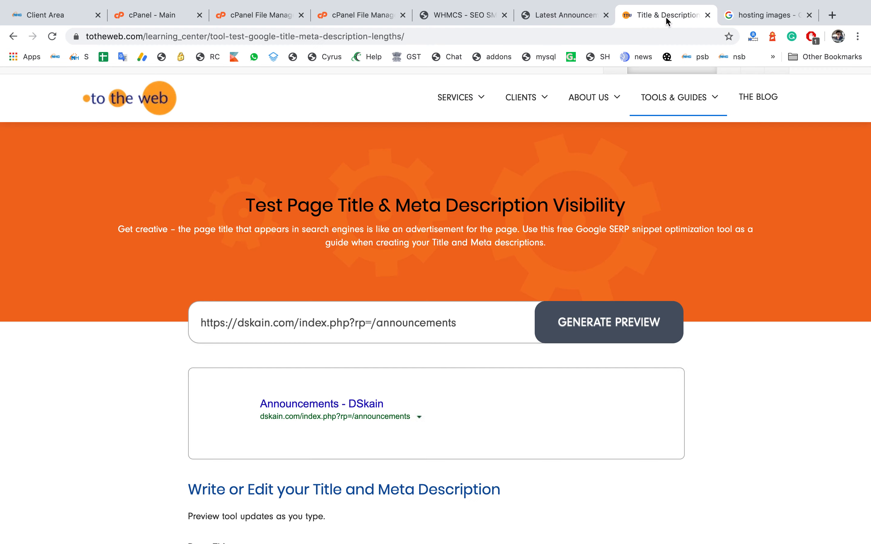
{"action": "left_click", "coordinate": [612, 329]}
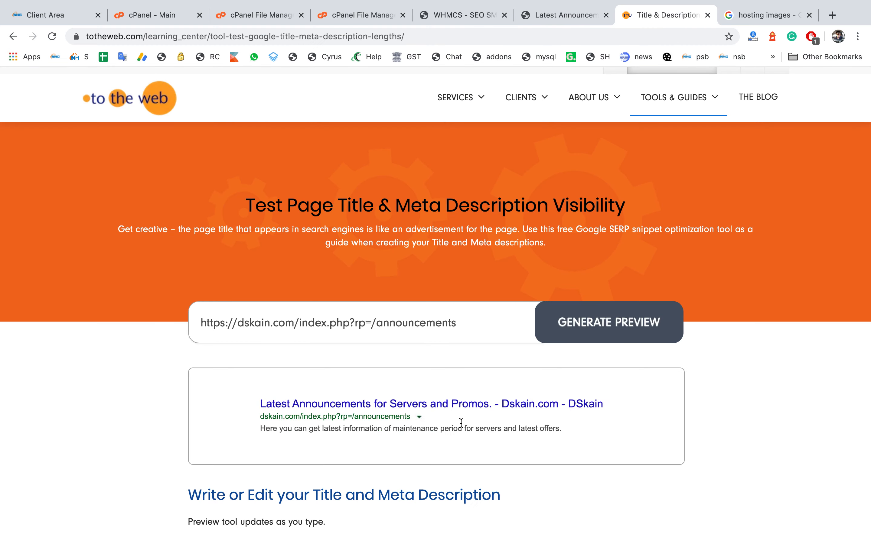
{"action": "left_click_drag", "start_coordinate": [248, 406], "coordinate": [598, 447]}
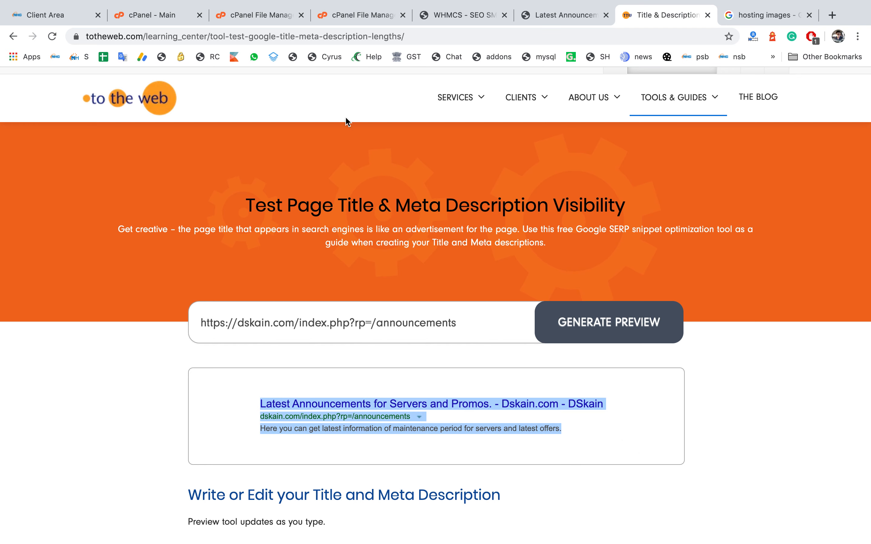
Step: In the client area tab, open the WHMCS SEO SMO Manager page from the Plugins menu
{"action": "left_click", "coordinate": [59, 16]}
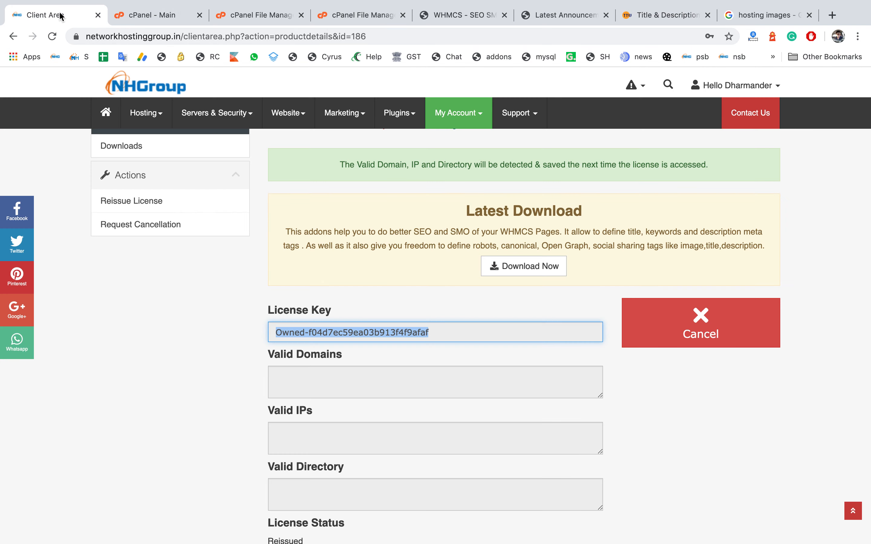
{"action": "mouse_move", "coordinate": [392, 119]}
{"action": "left_click", "coordinate": [393, 141]}
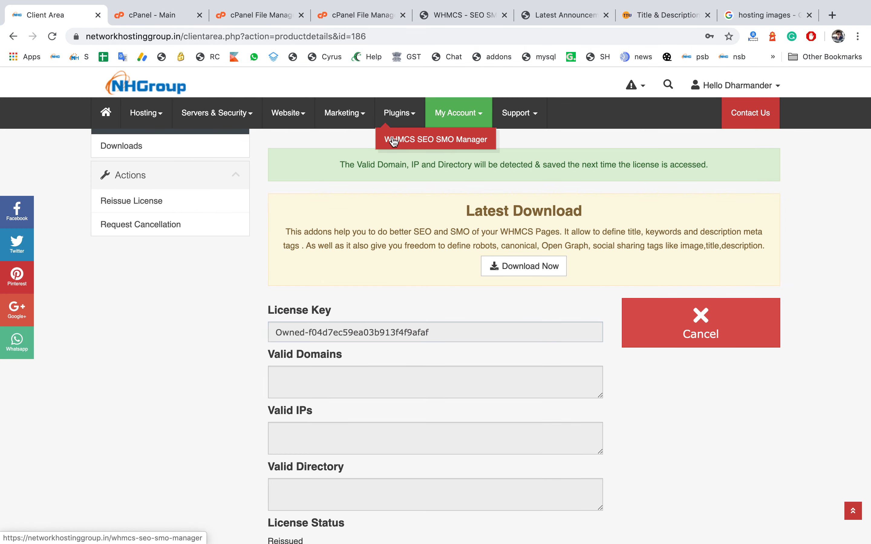